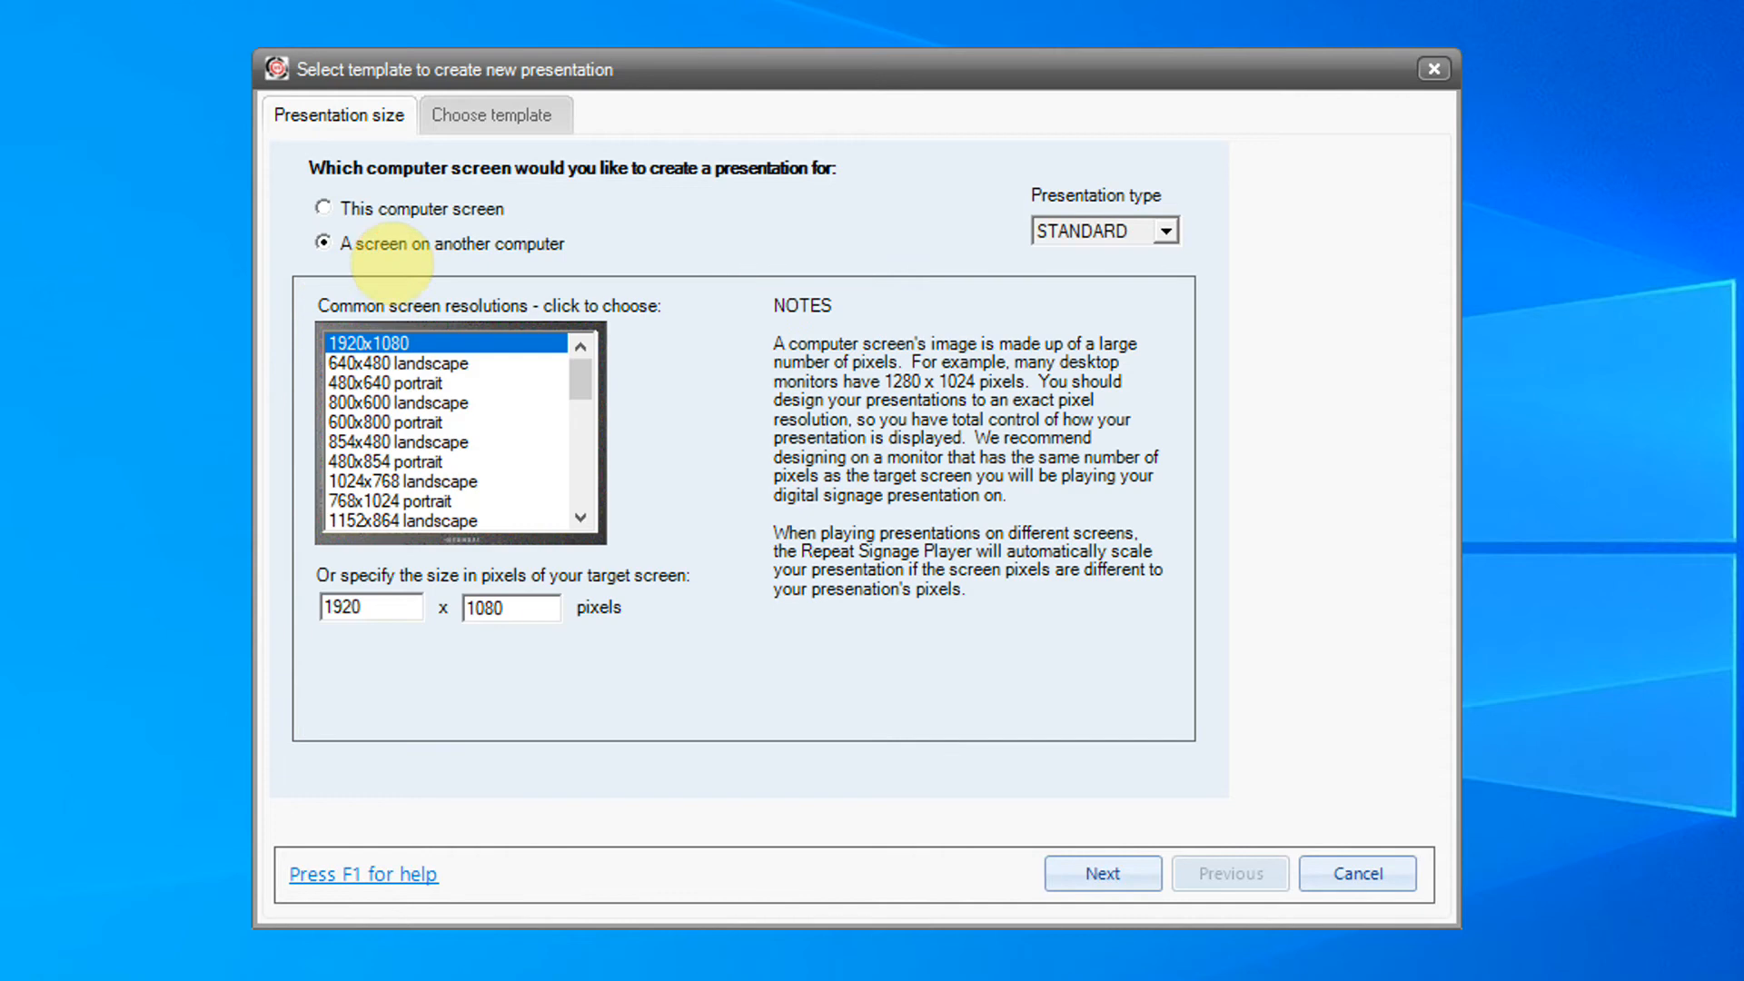
Step: Create a new STANDARD presentation sized for this computer's 1920x1080 screen and open it in the designer
left_click(342, 208)
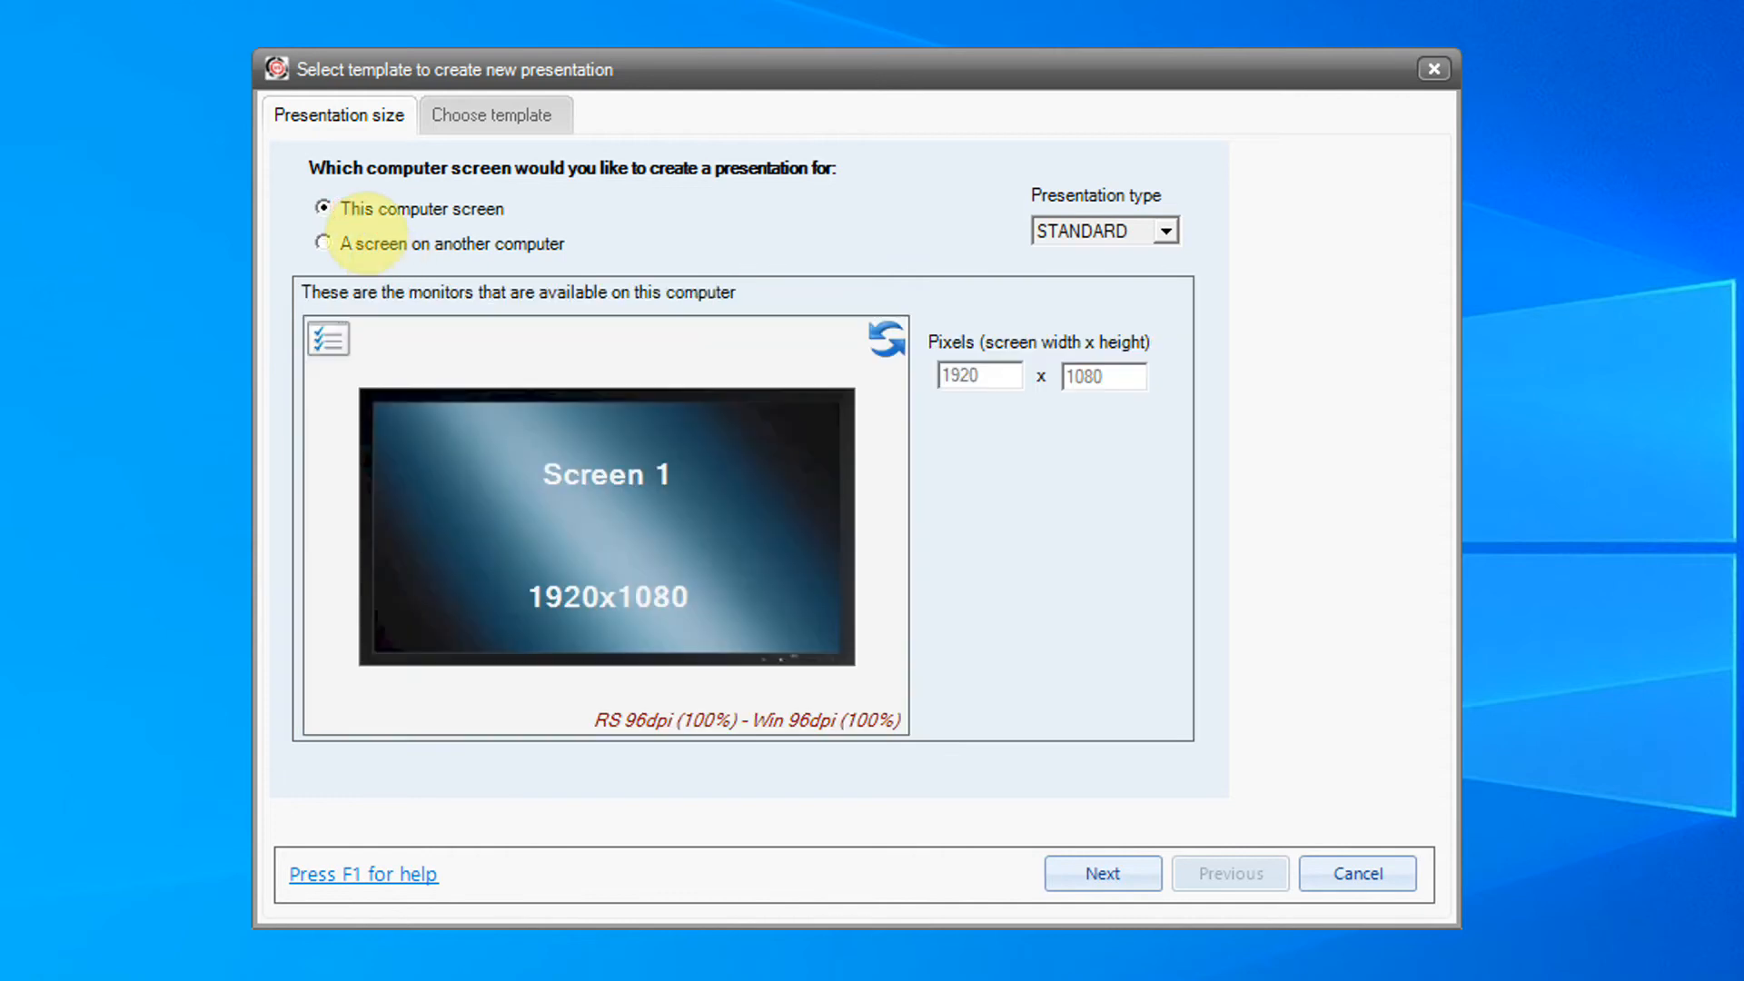
left_click(1131, 883)
left_click(1110, 871)
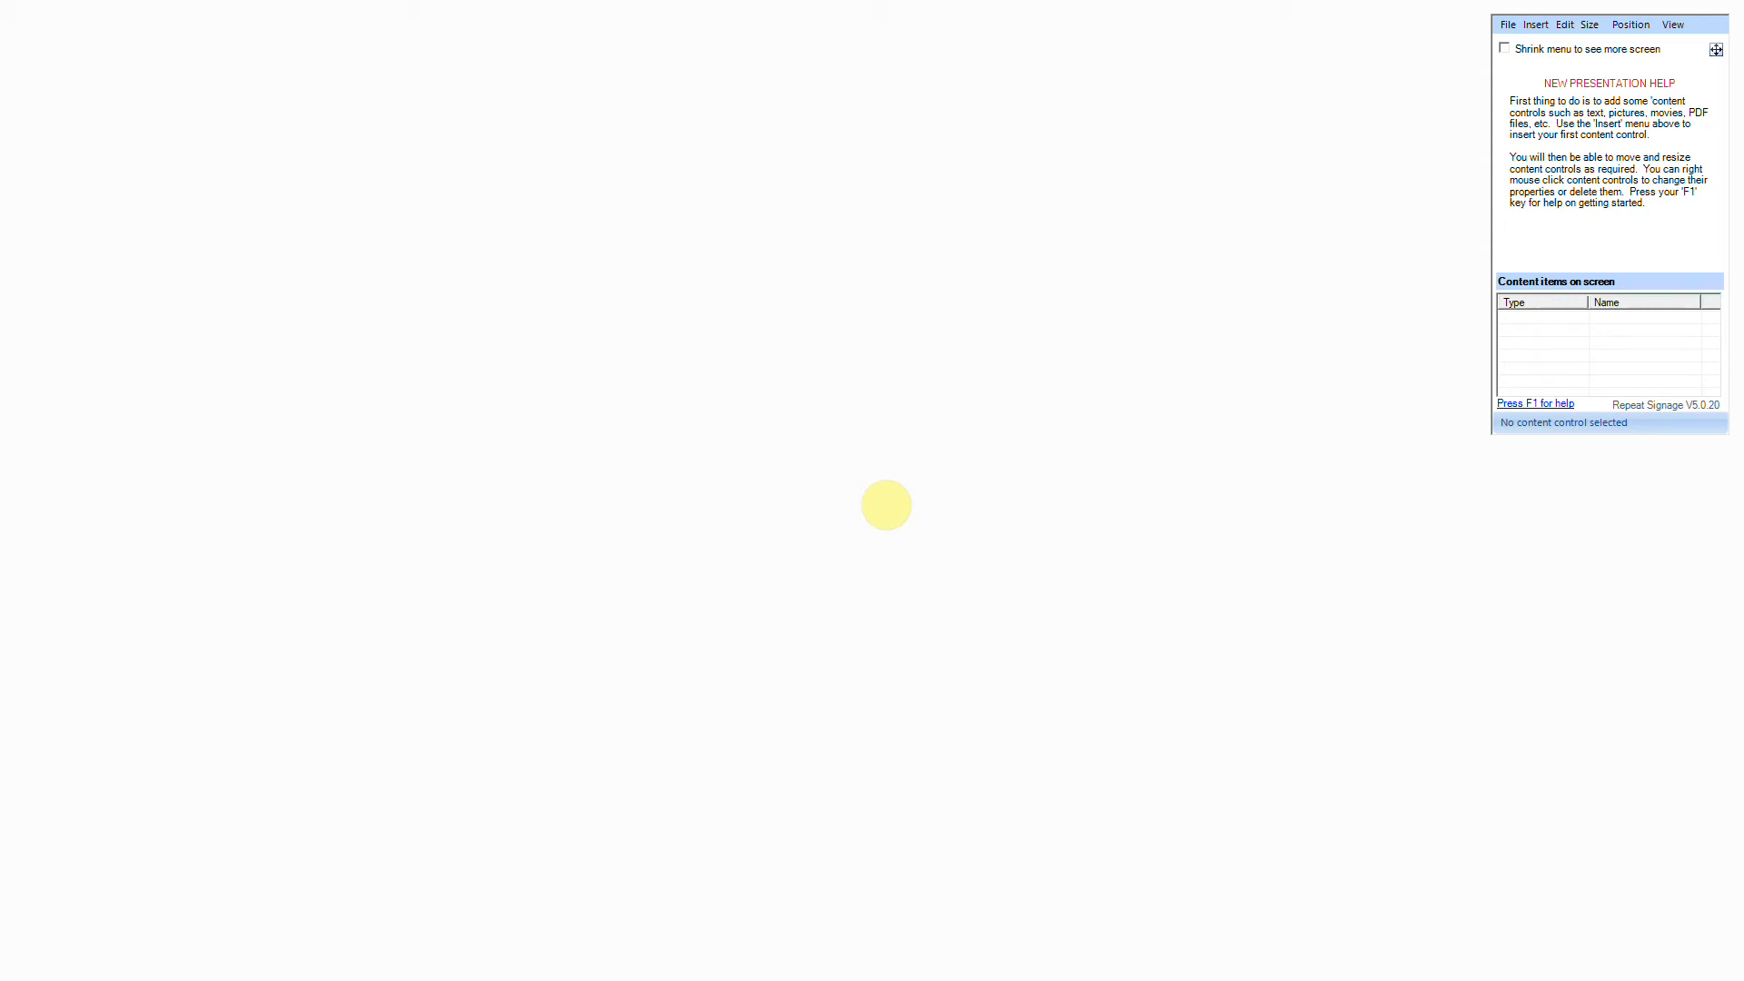
Step: Bring up the Start menu, switch to Microsoft Expression Web, and return to the presentation designer
key("super")
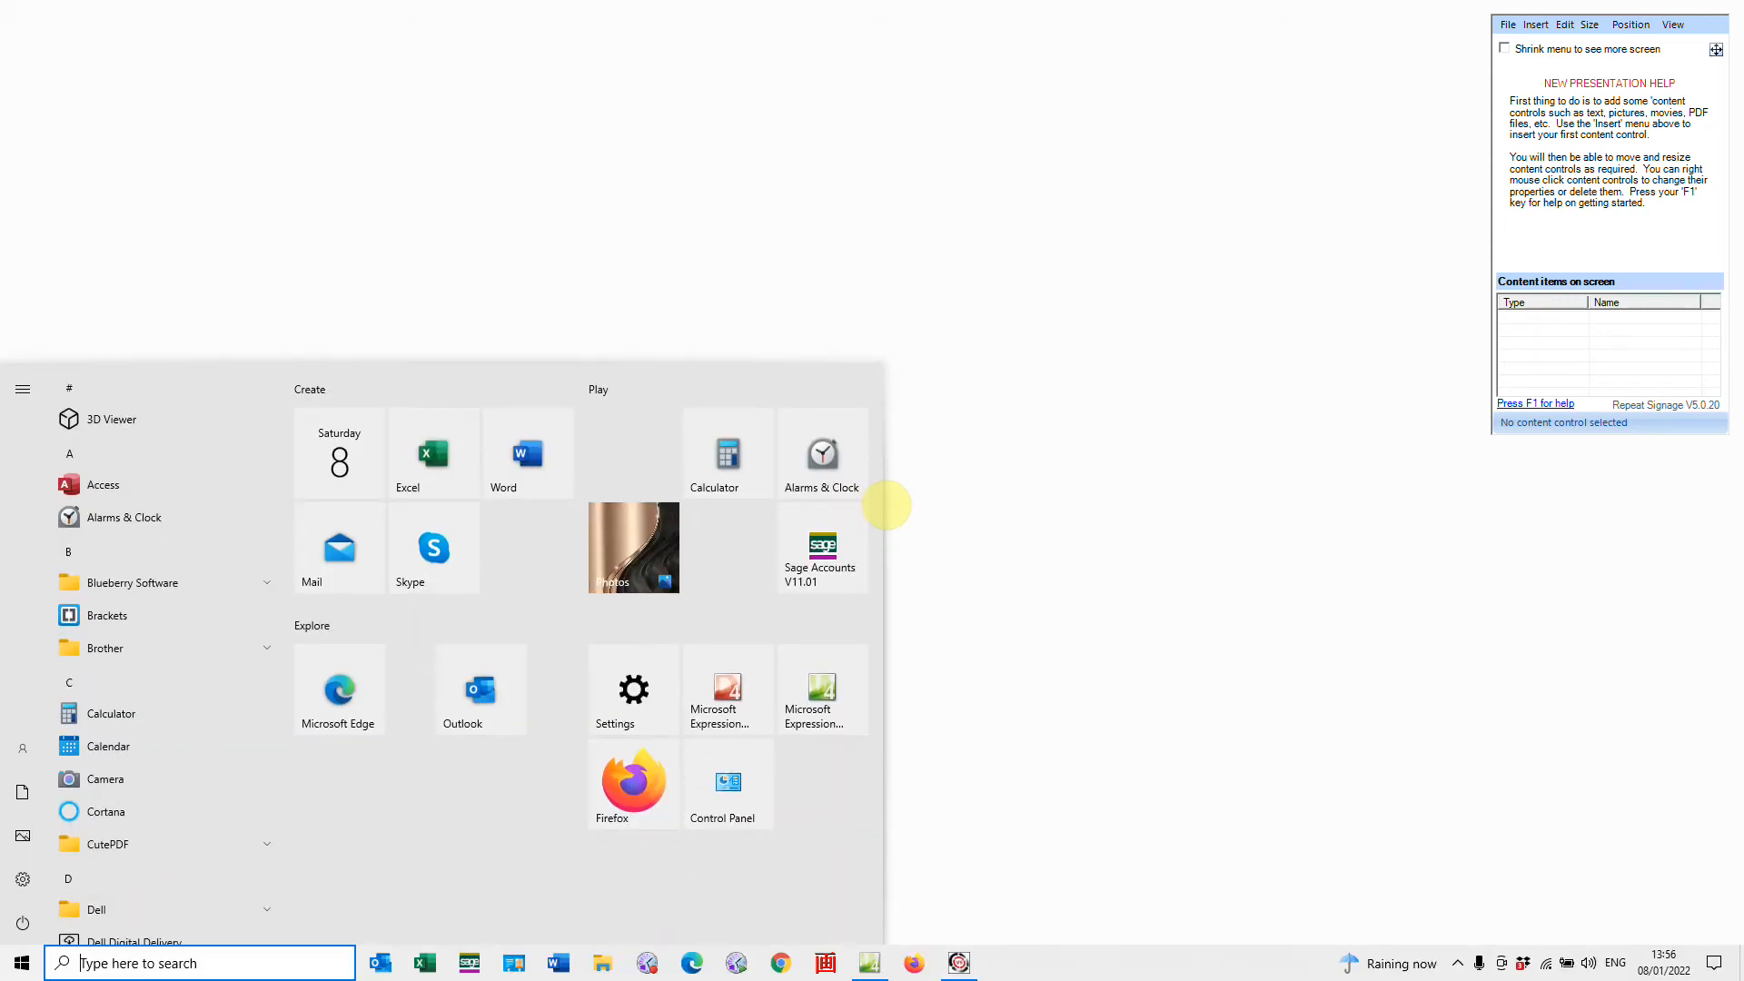
key("alt+Tab")
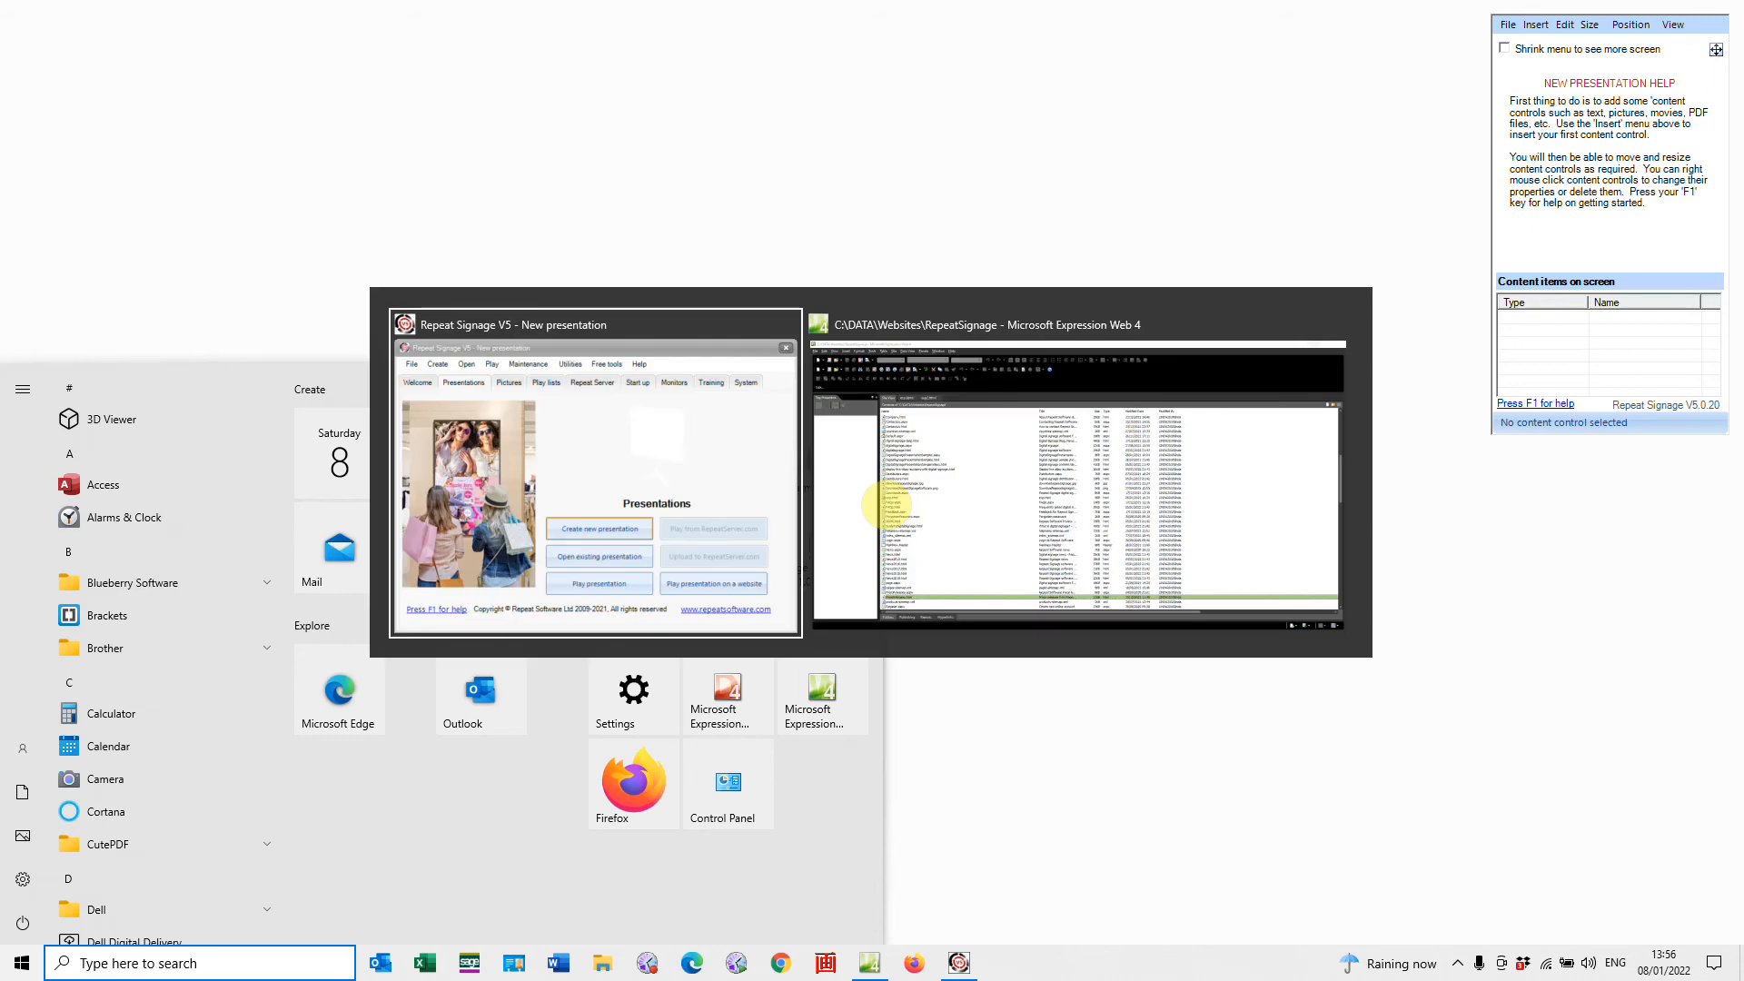
key("alt+Tab")
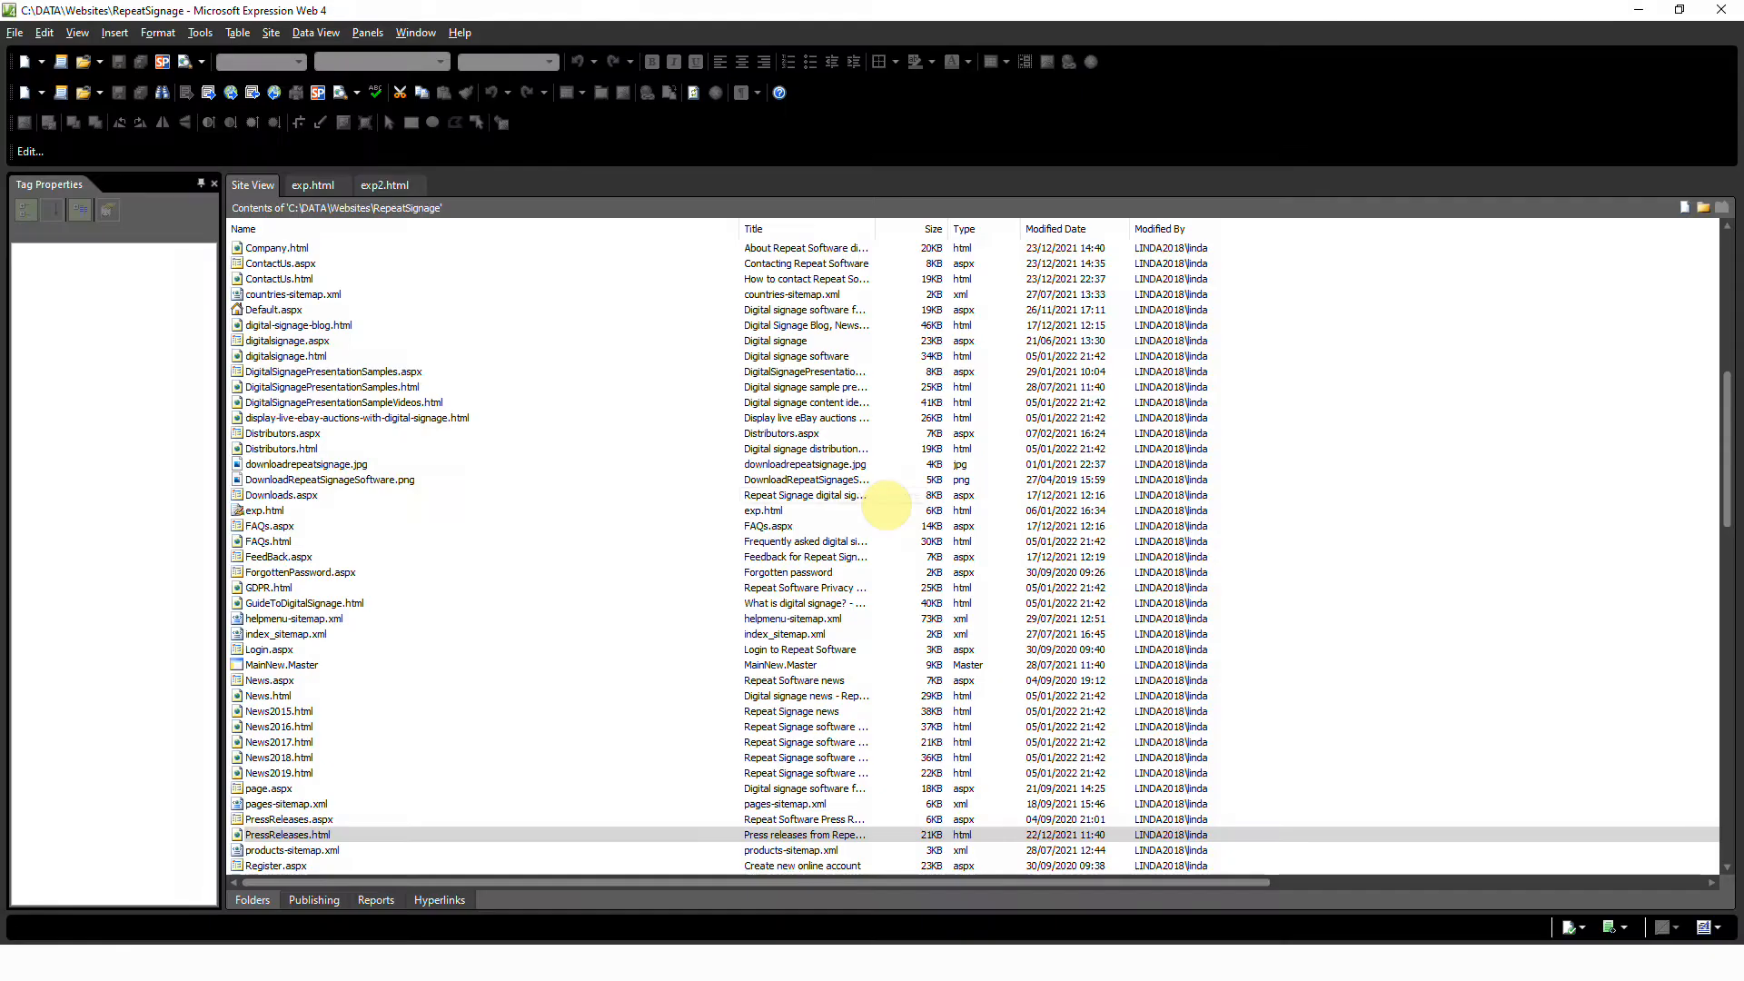
key("alt+Tab")
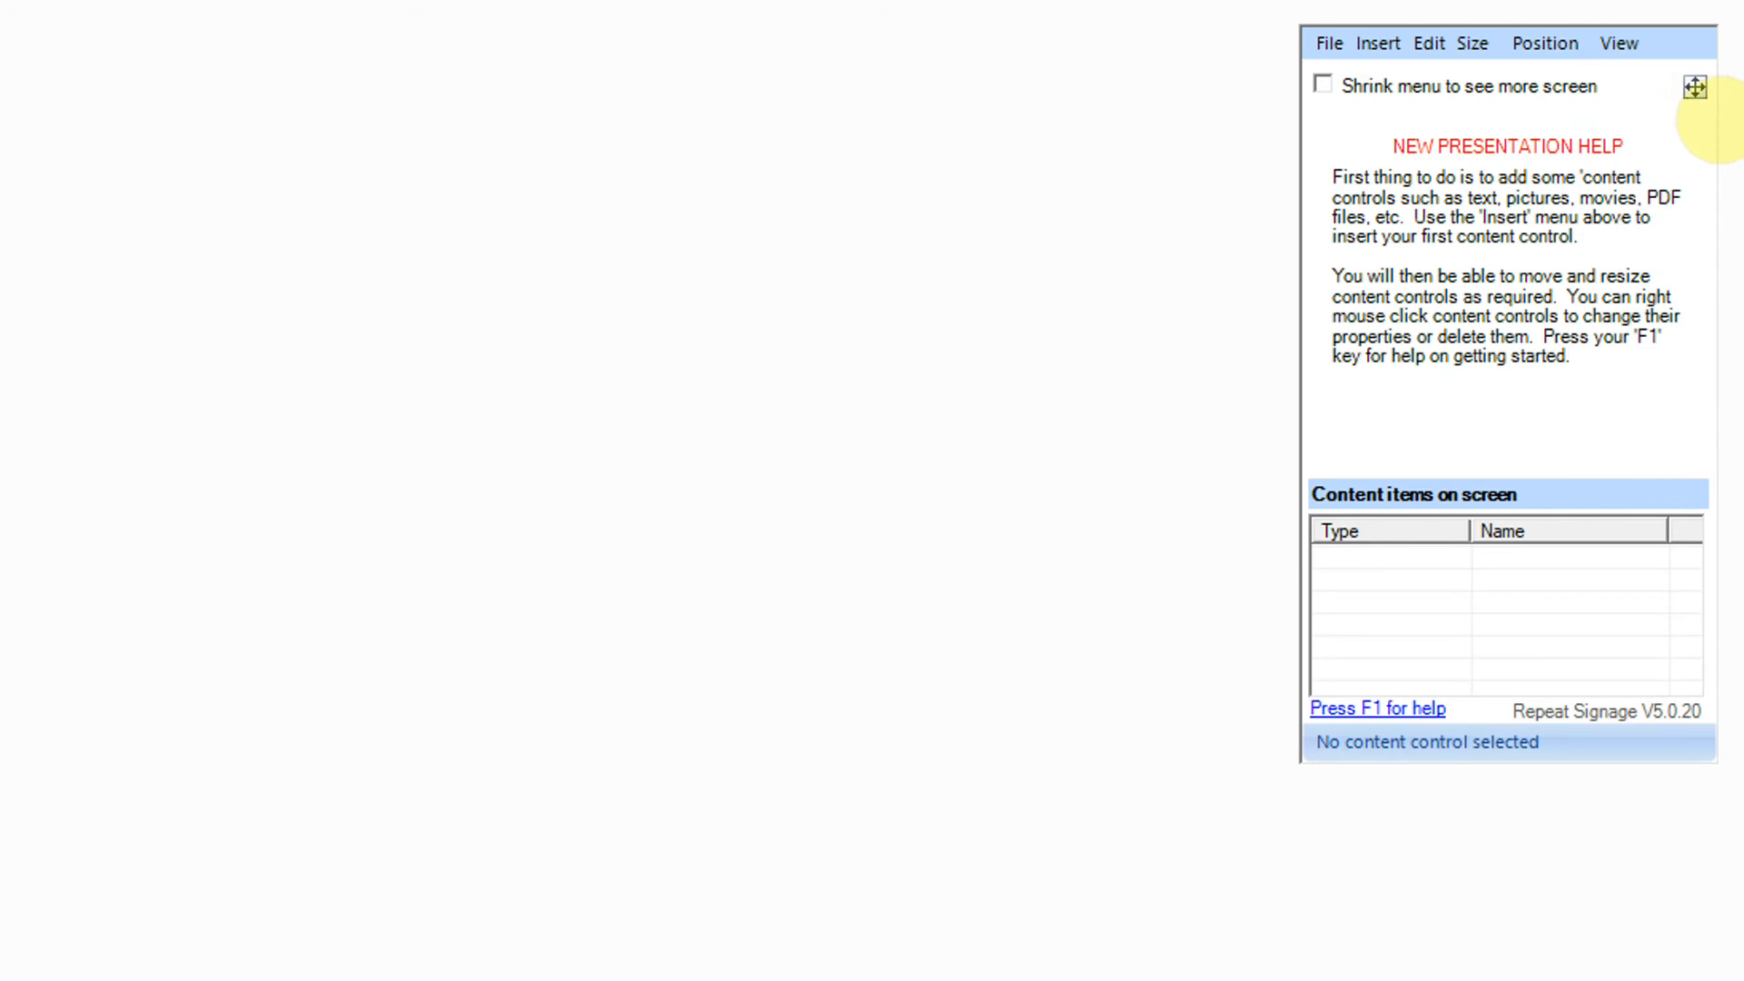
Step: Move the floating menu panel away from the screen corner, and shrink it and restore it to full height
left_click_drag(1695, 87, 1475, 205)
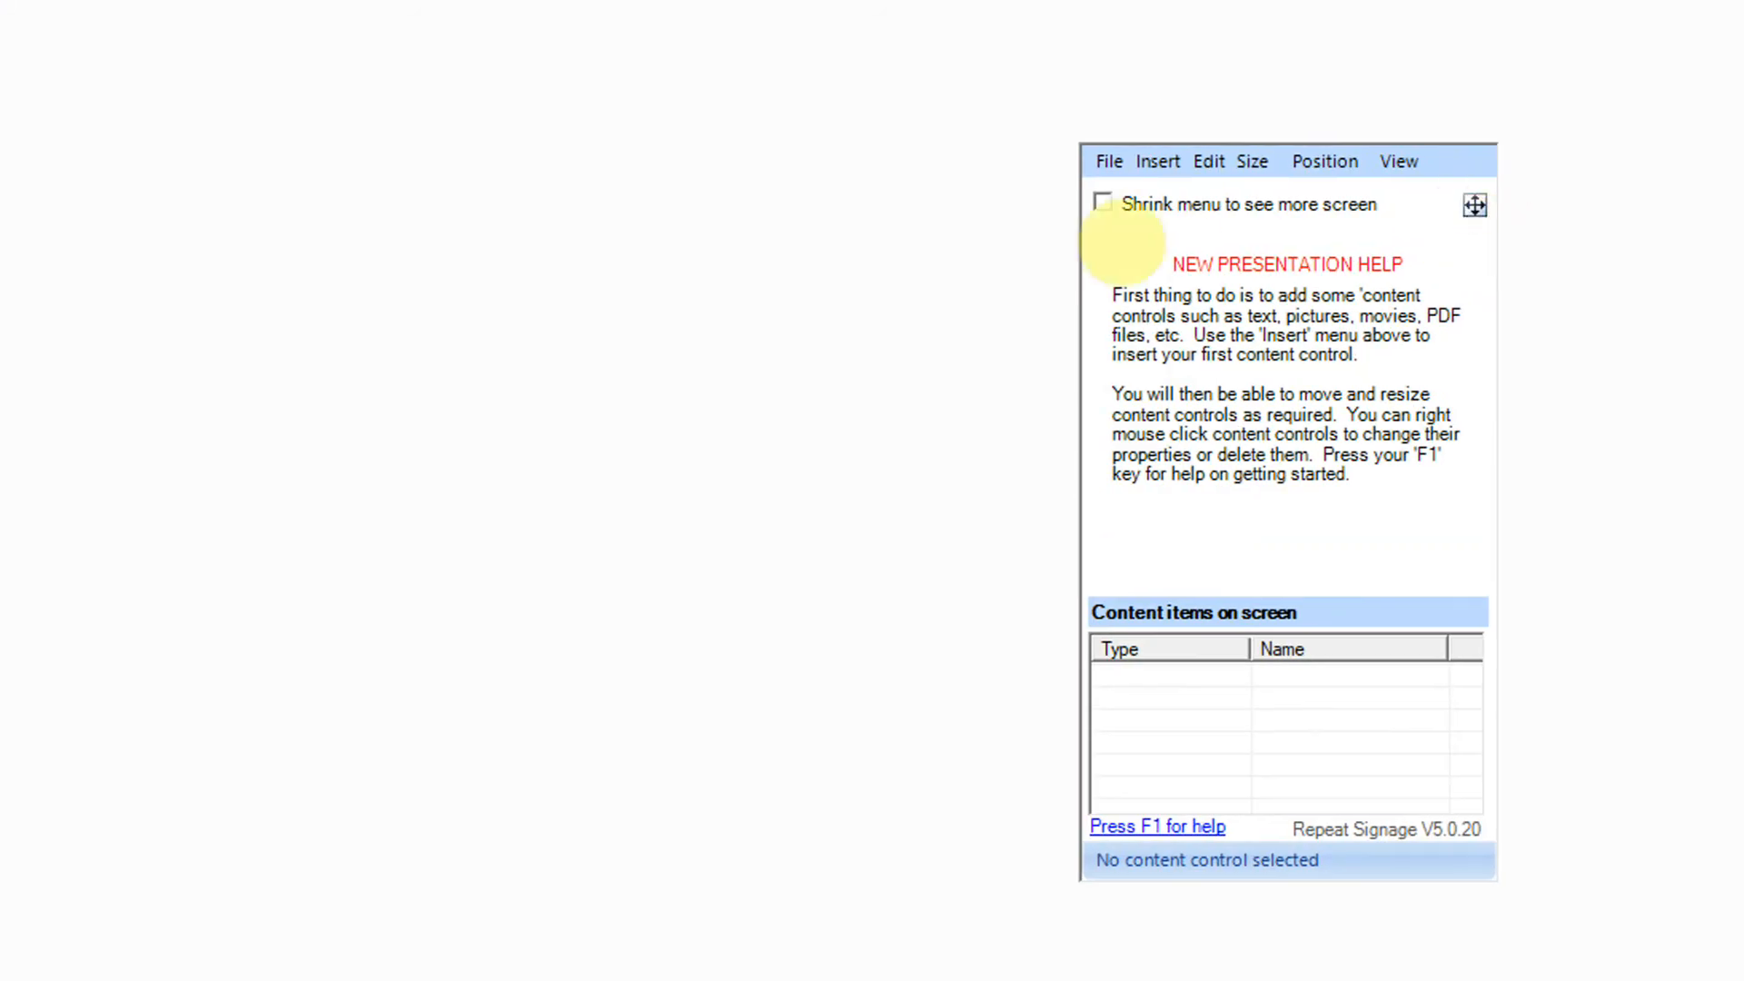
left_click(1113, 205)
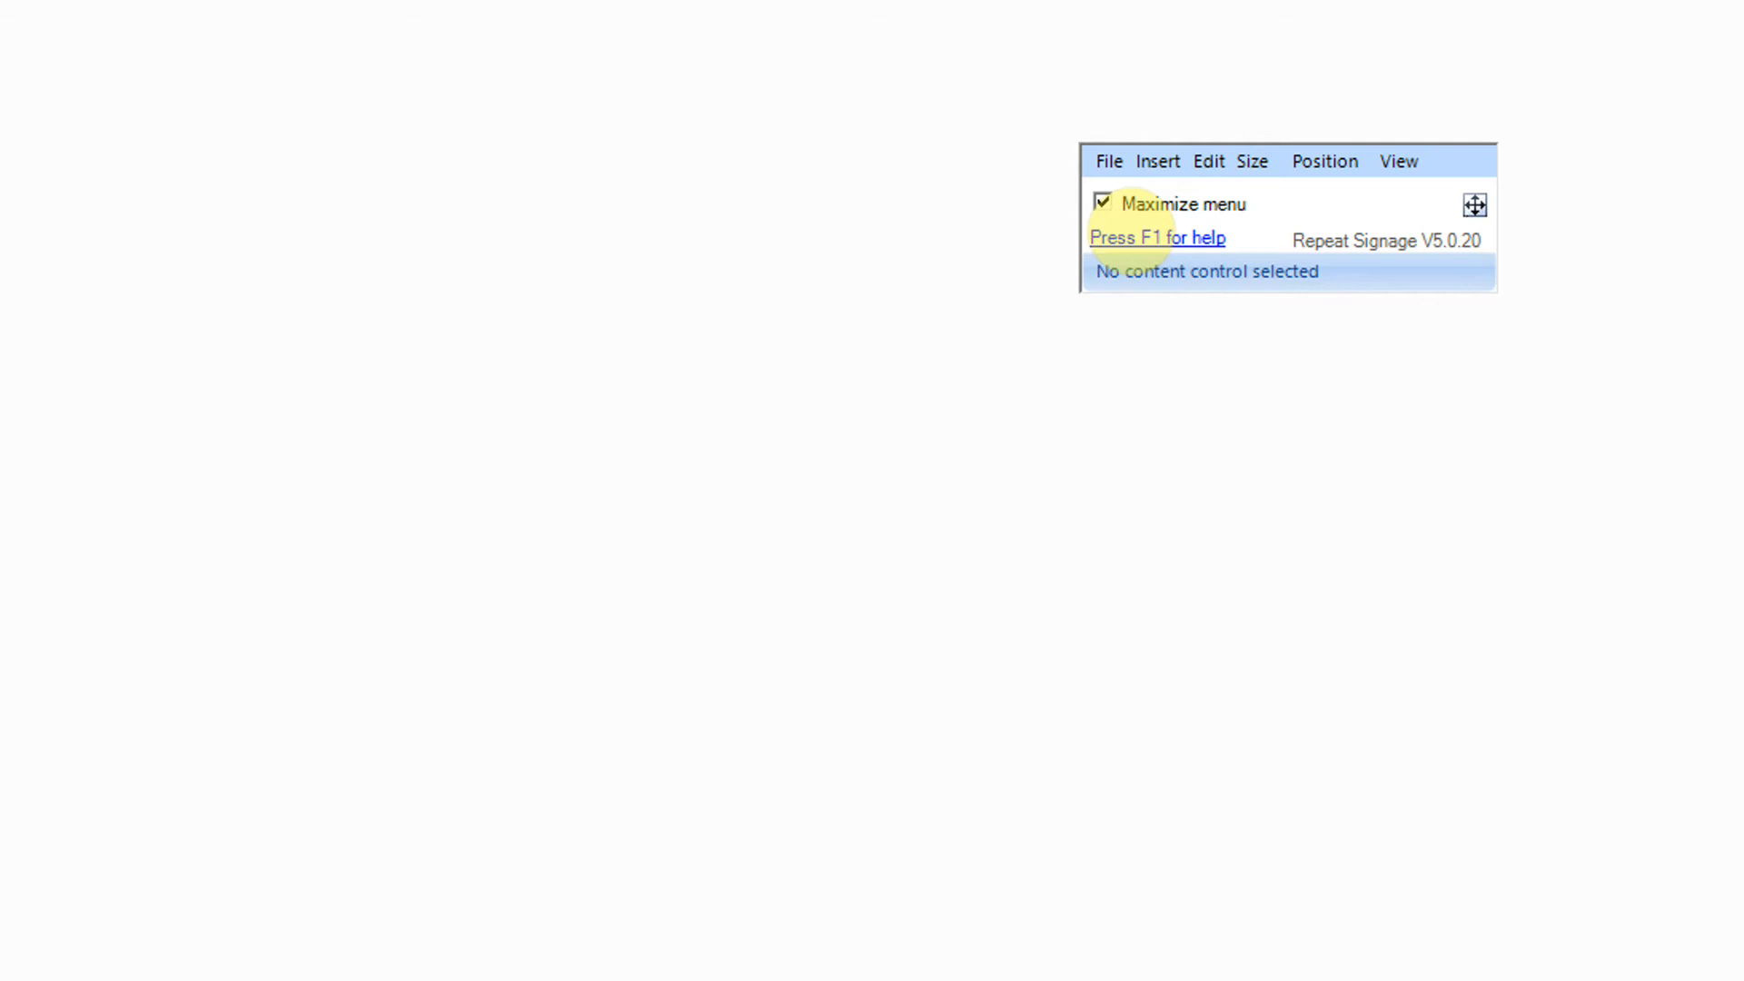
left_click(1107, 206)
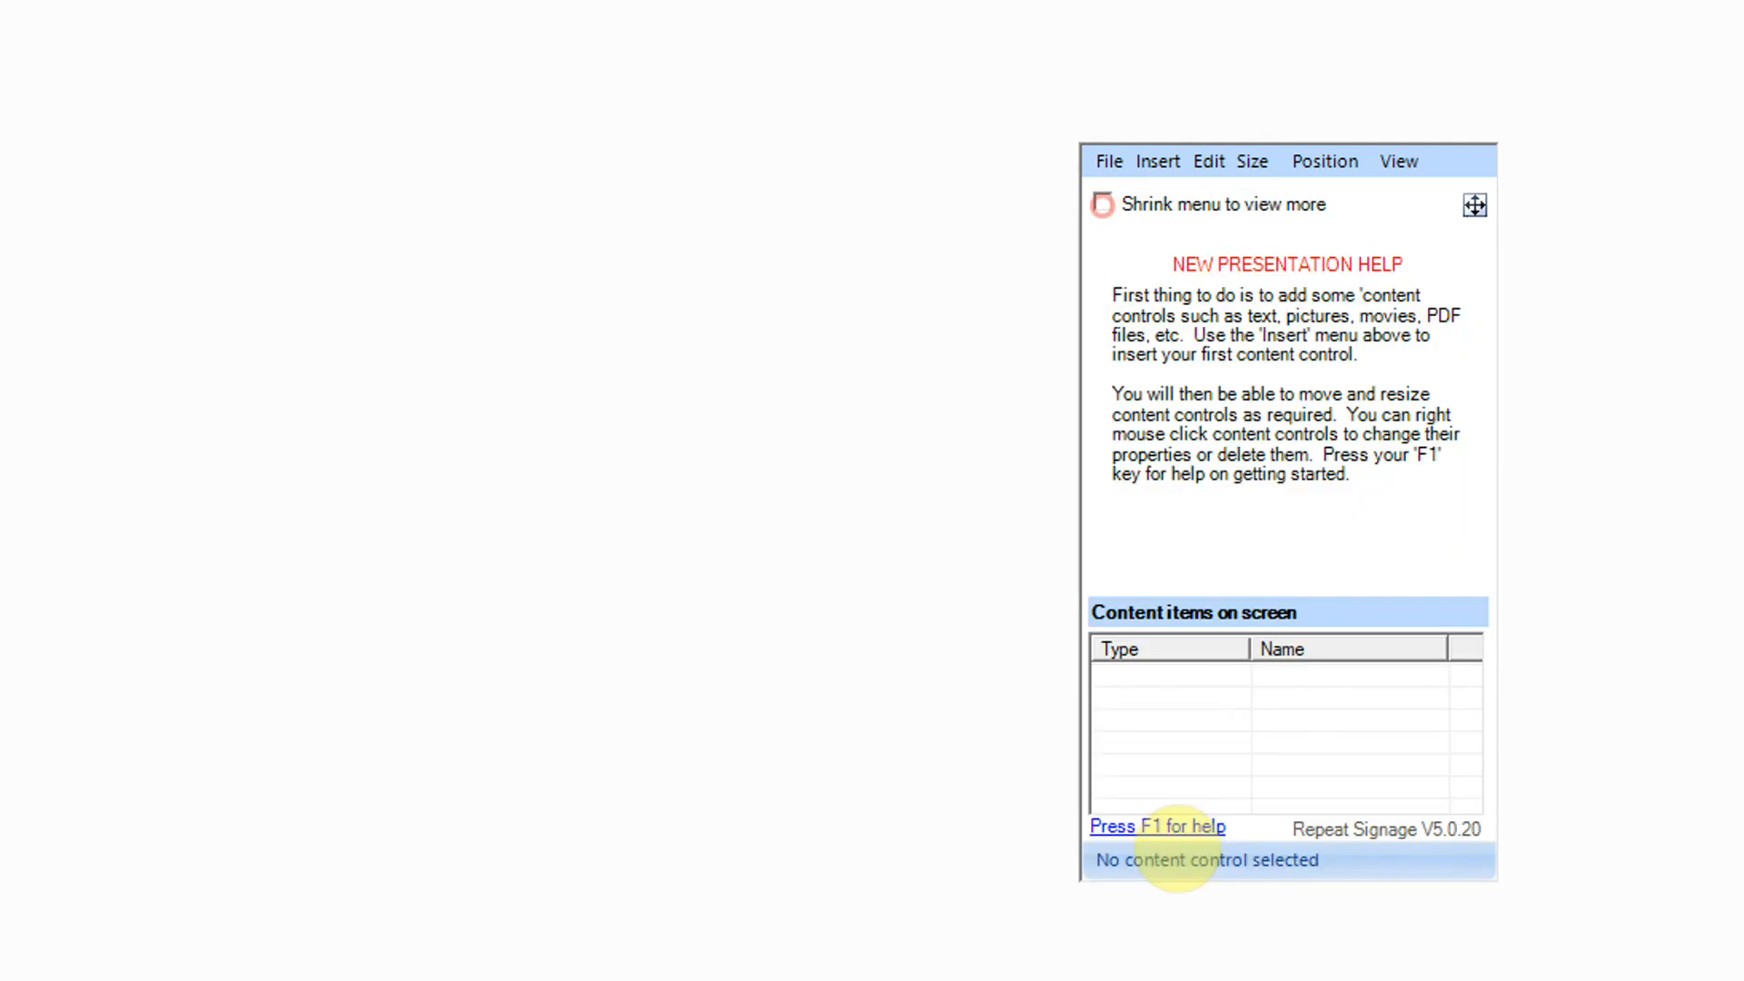
Step: Open the designer help, examine the section on adding controls to the screen, and close the help
left_click(1167, 827)
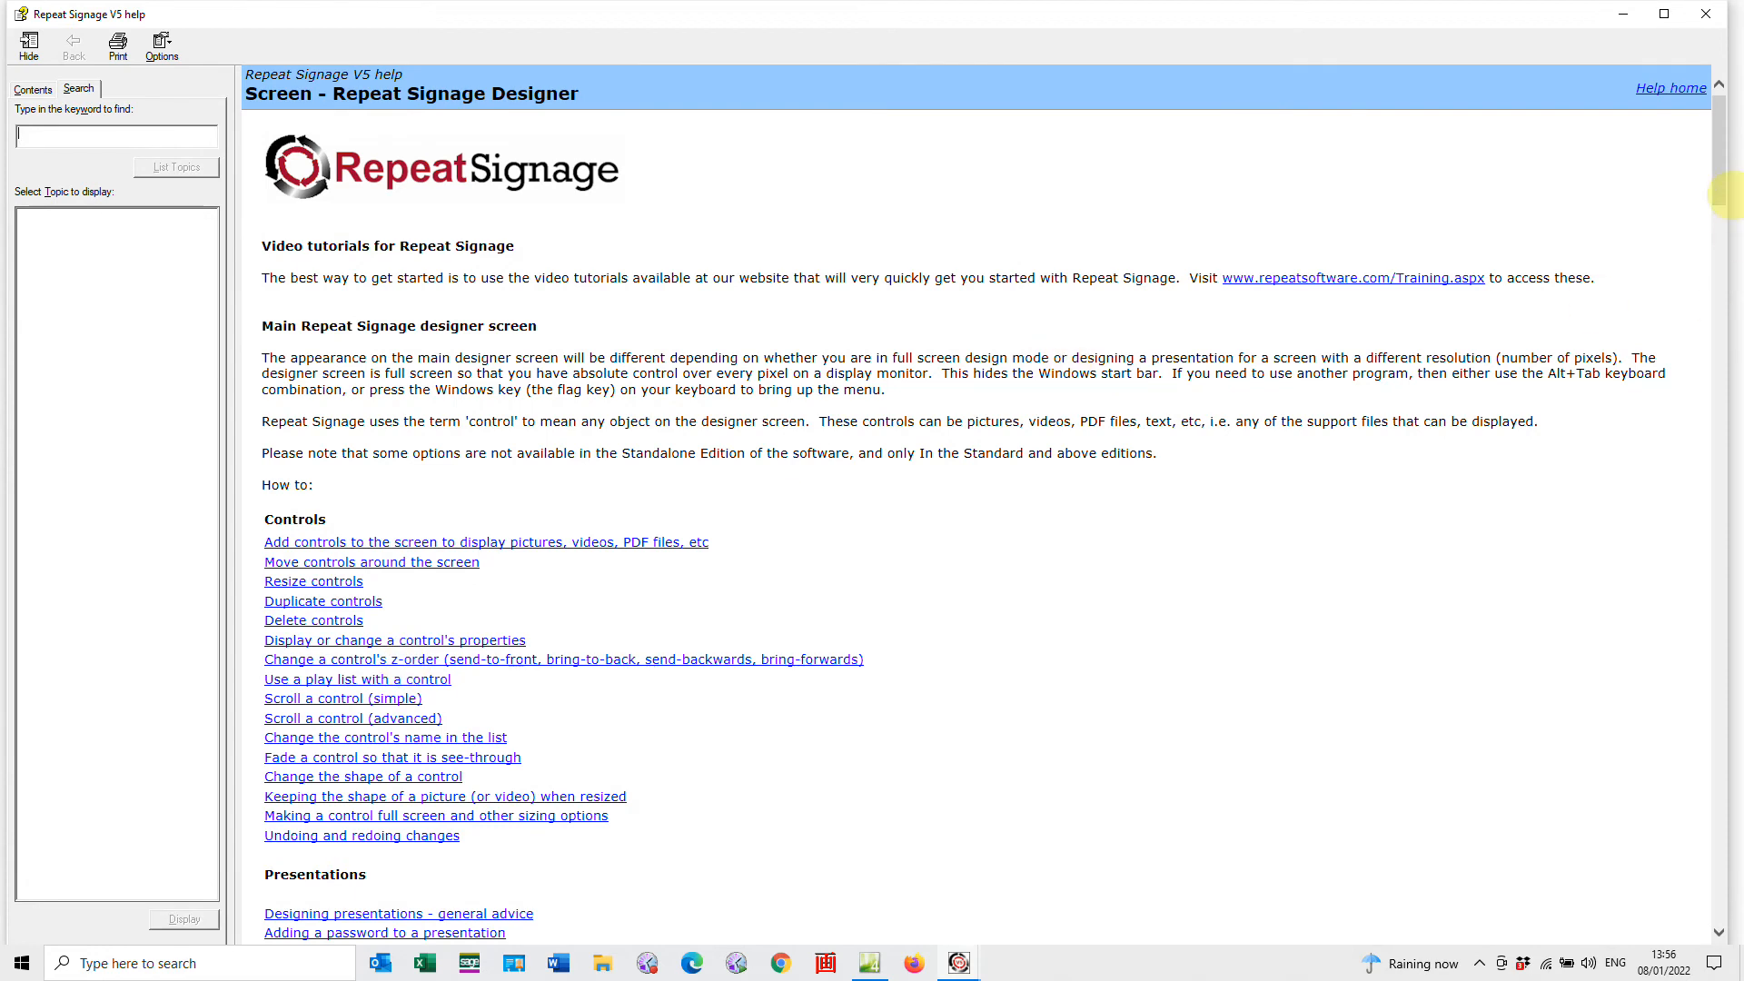
left_click_drag(1719, 193, 1722, 325)
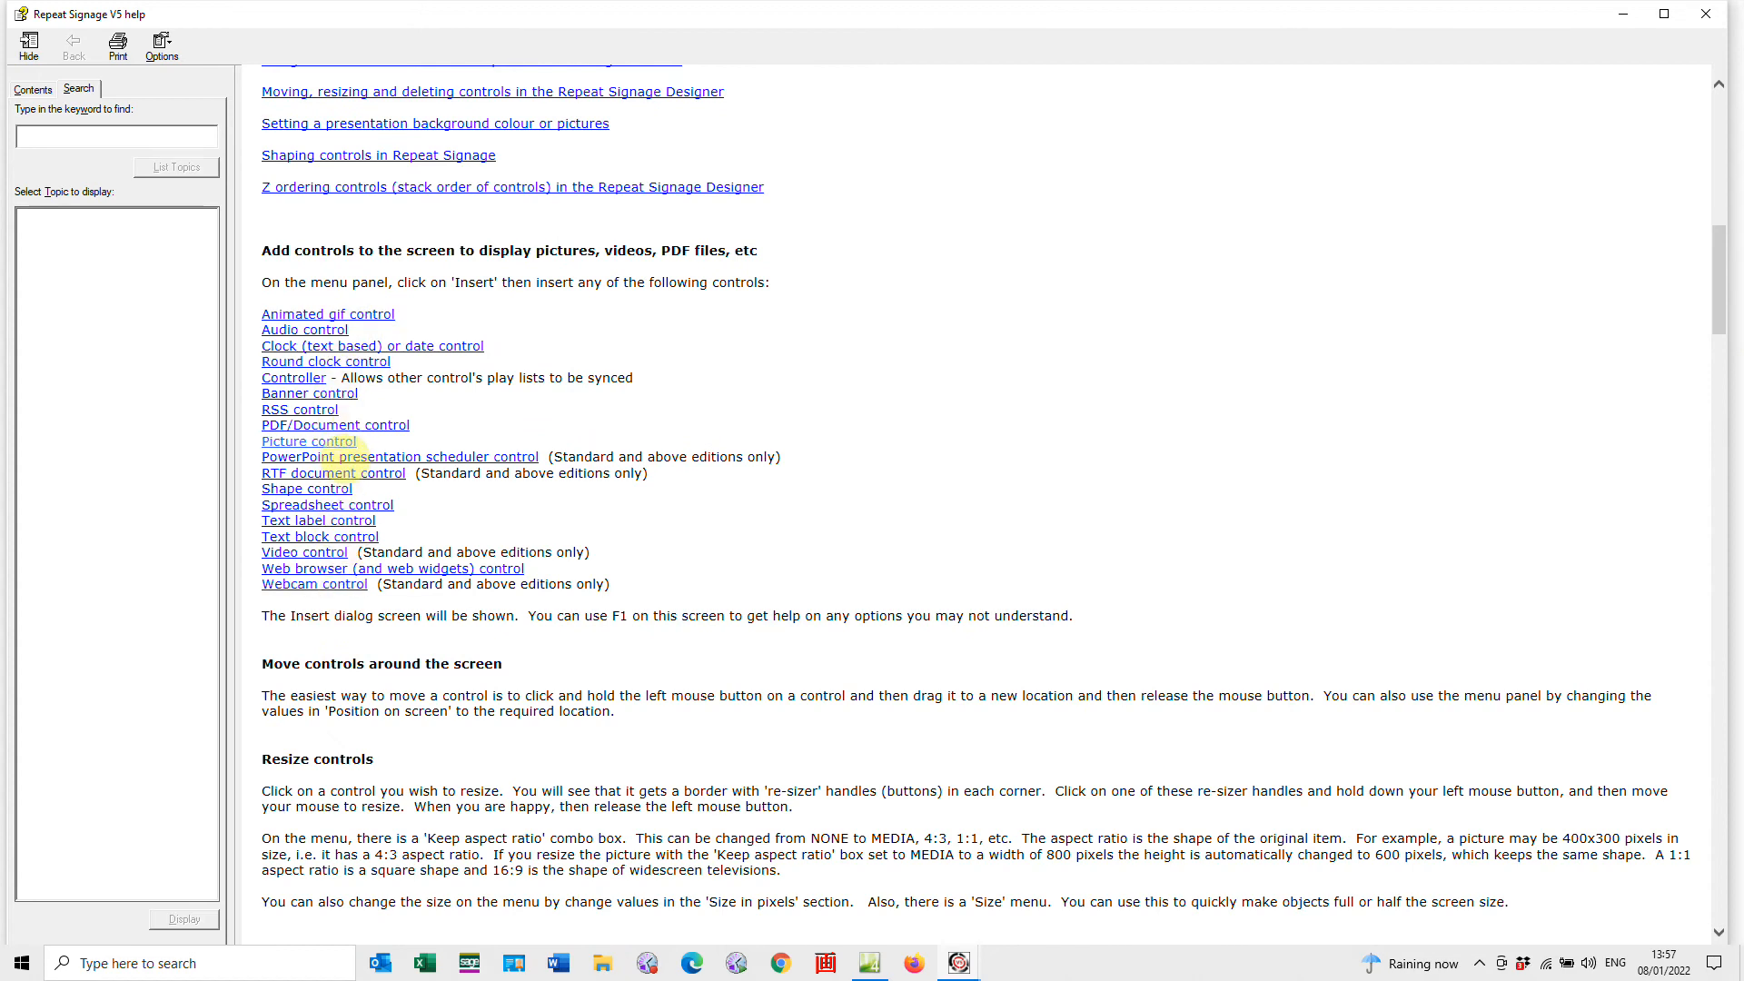
left_click(1706, 14)
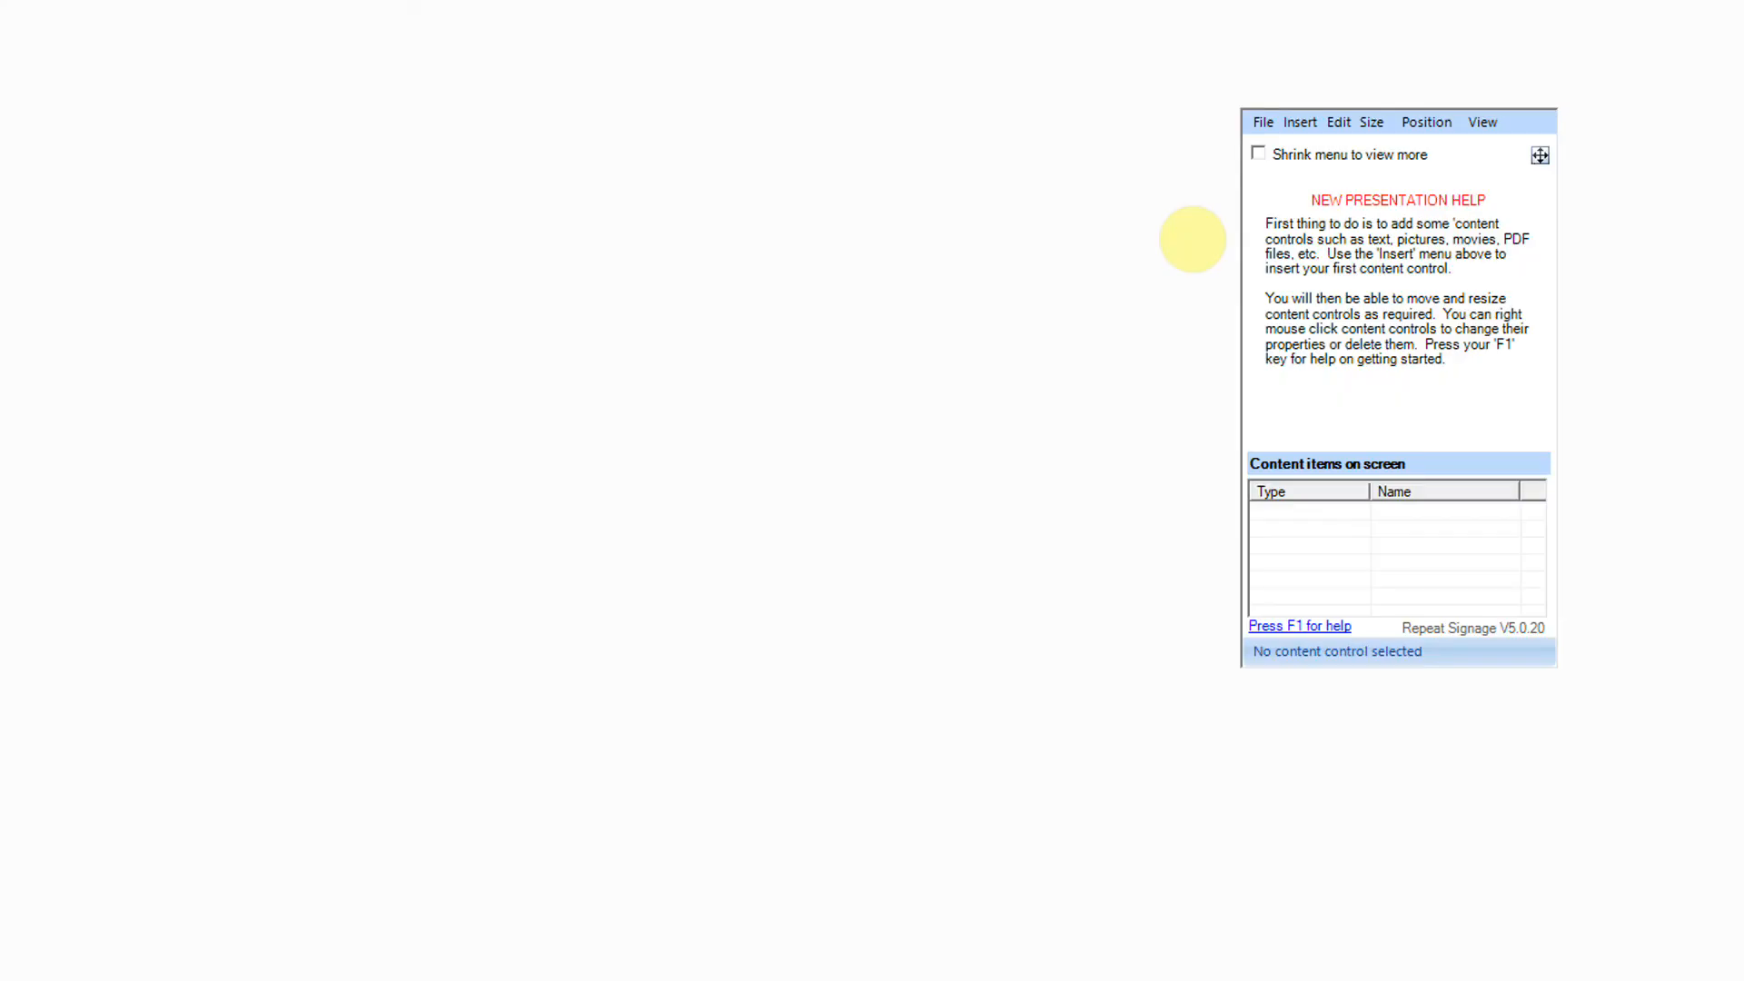
Step: Insert the single picture Animals0023-800x600 from the local Pictures folder into the presentation
left_click(1300, 122)
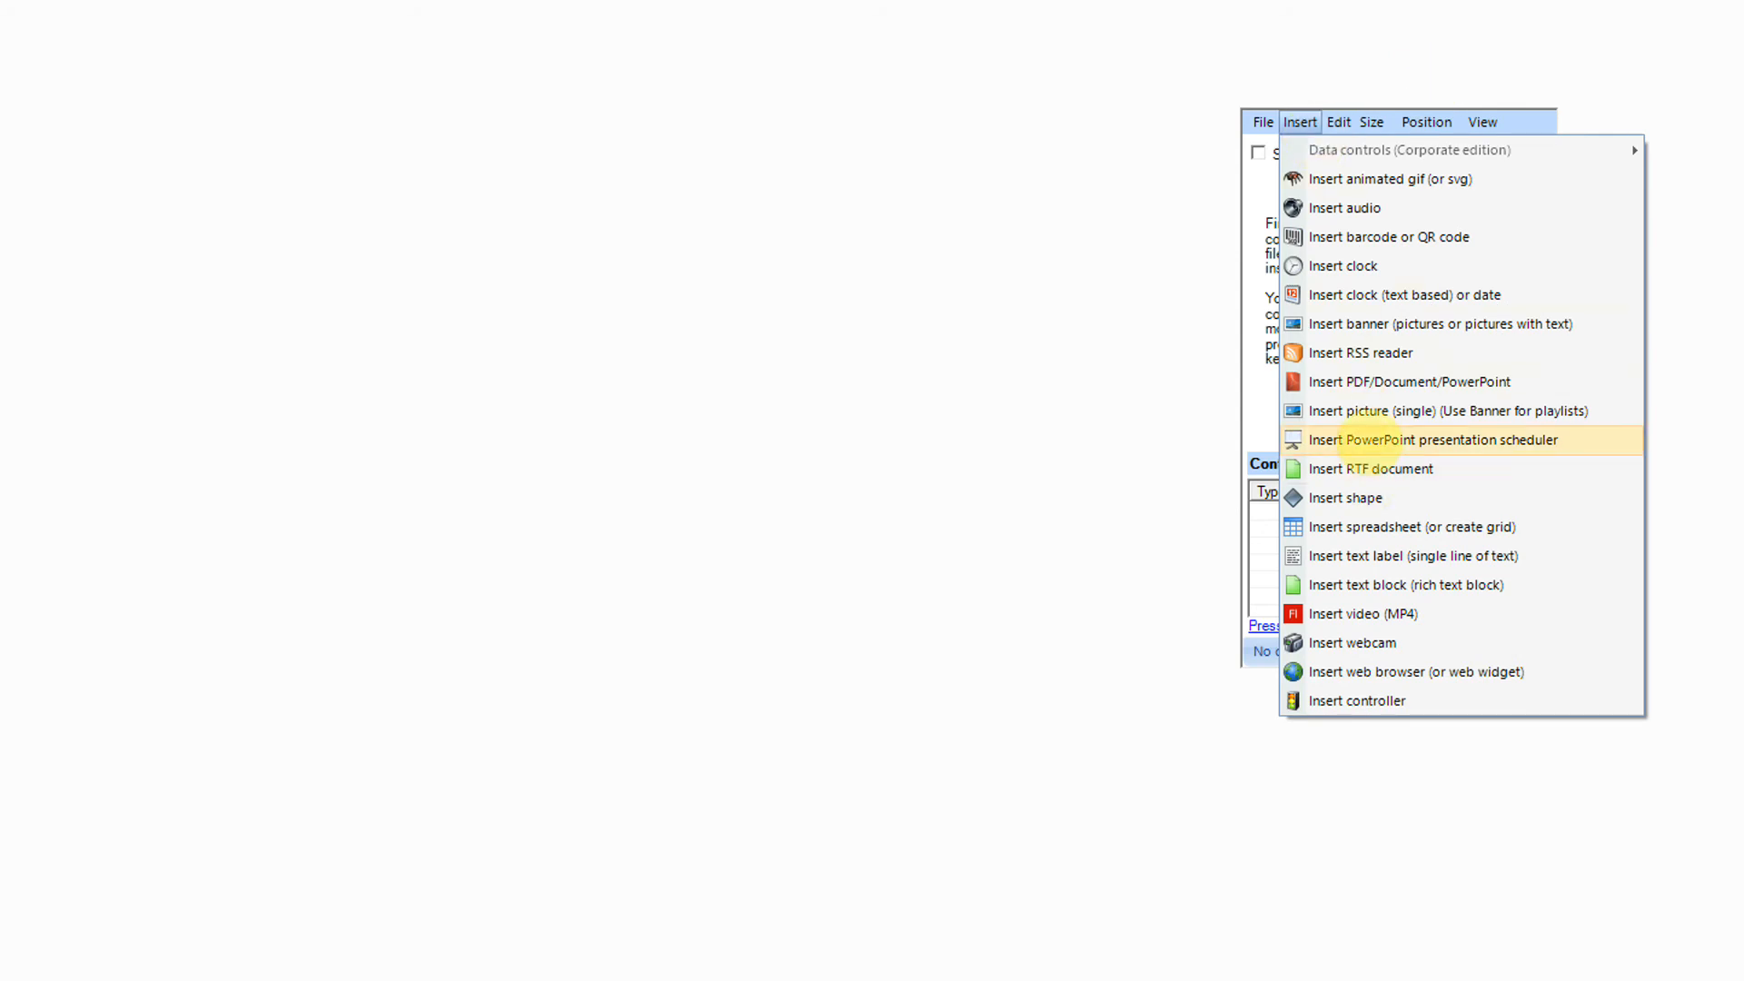
left_click(1369, 414)
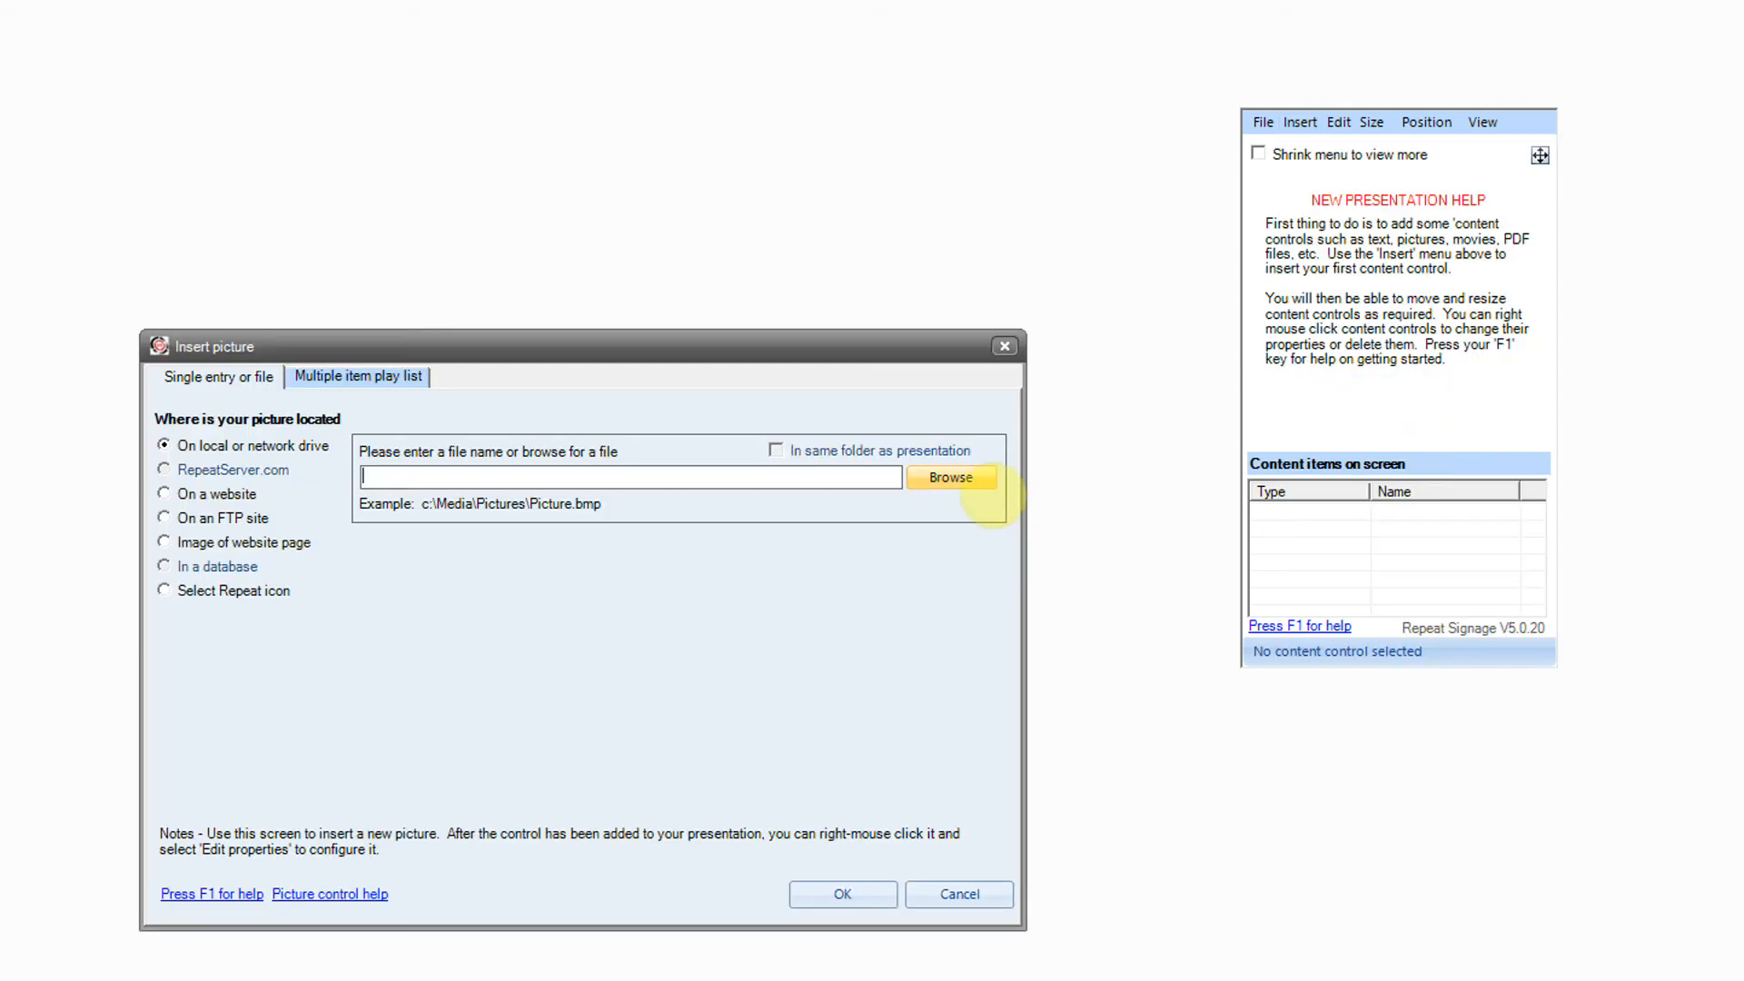
left_click(986, 482)
left_click(450, 795)
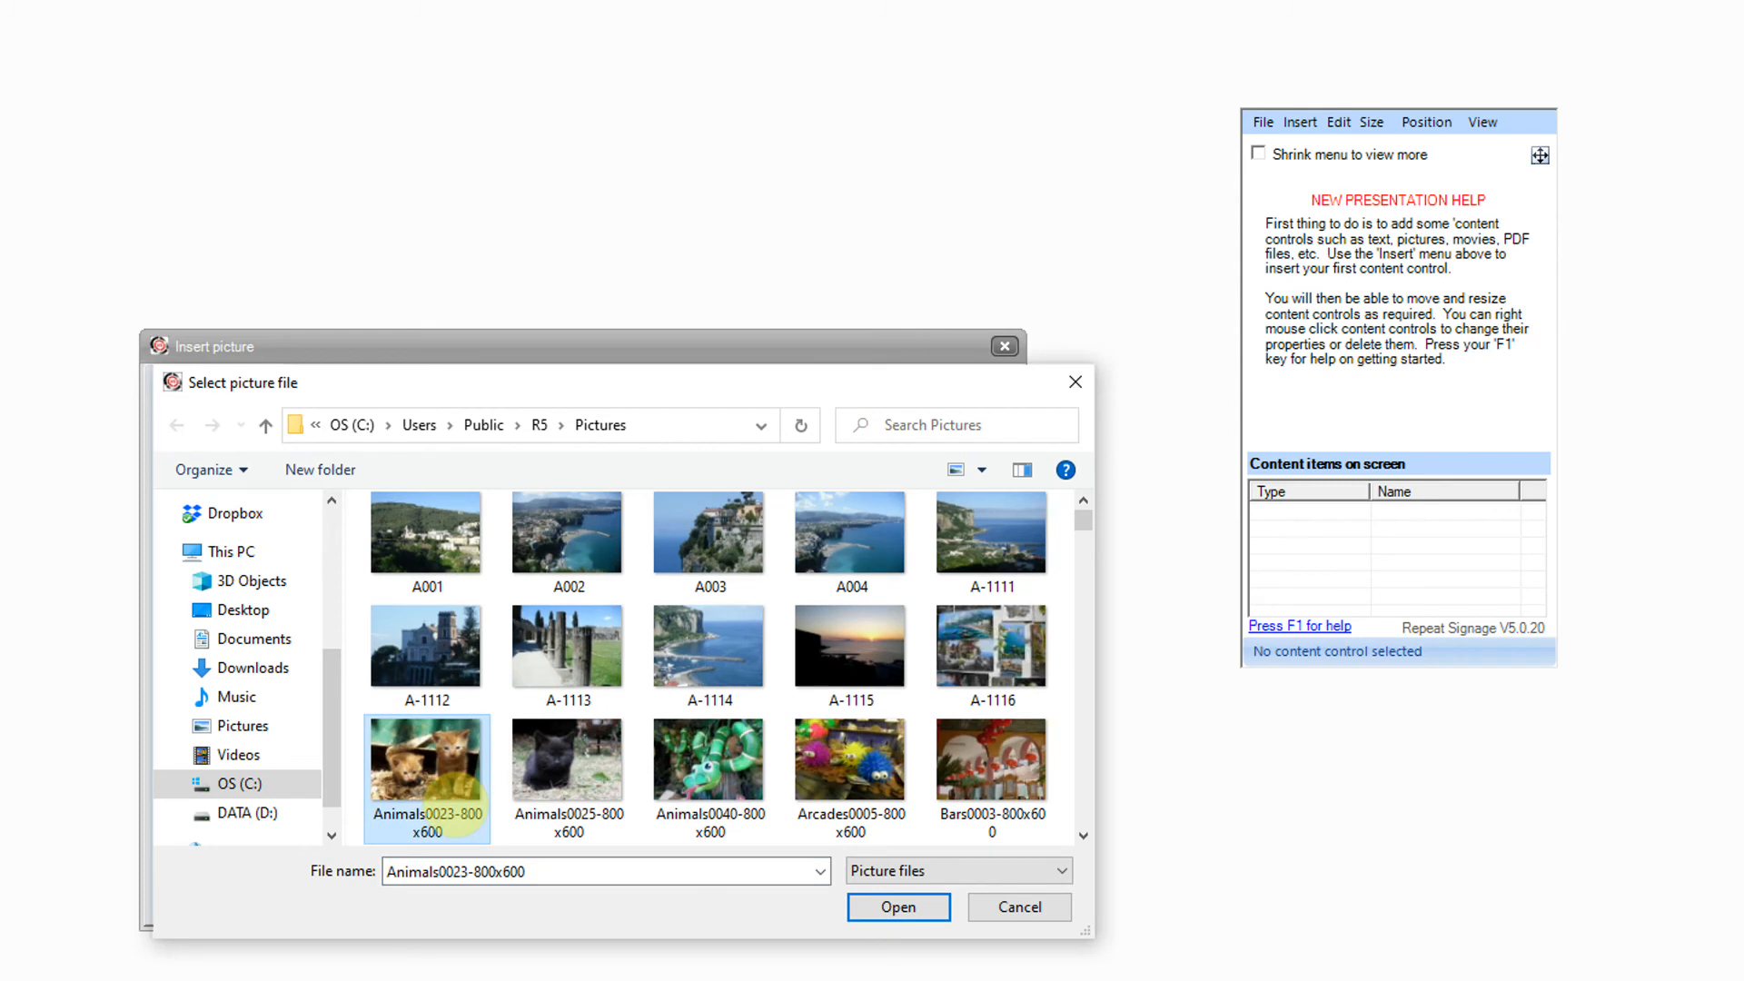
left_click(890, 907)
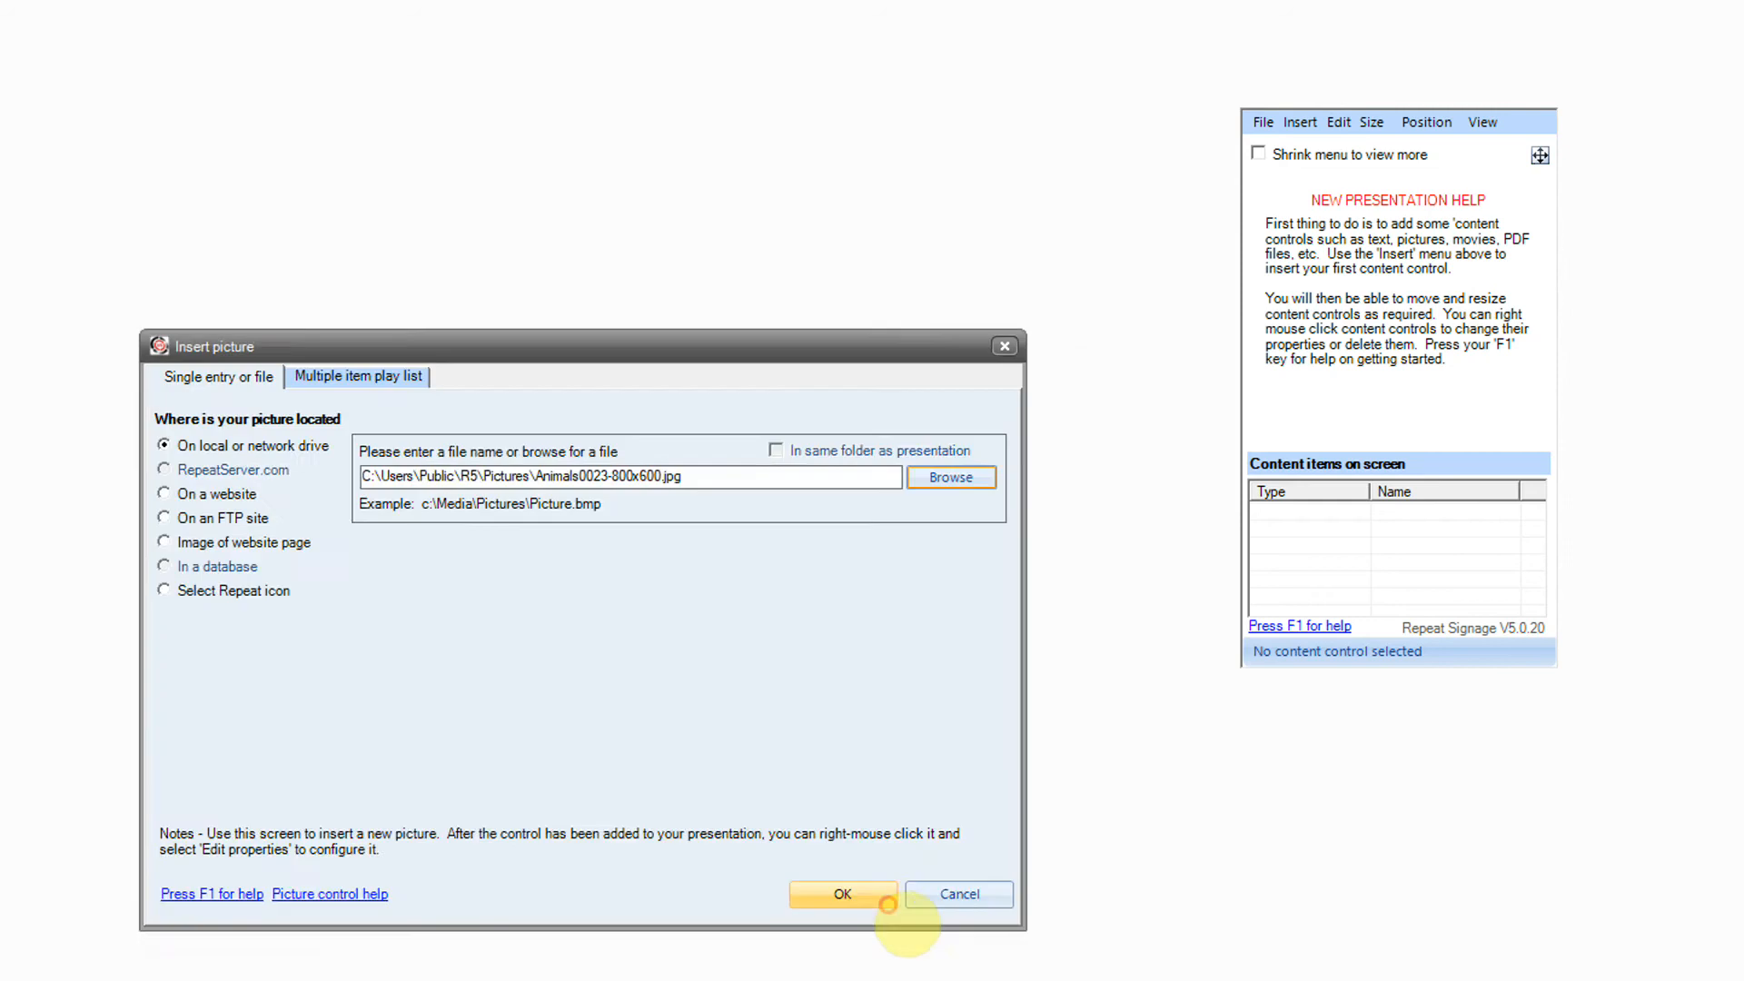
left_click(887, 904)
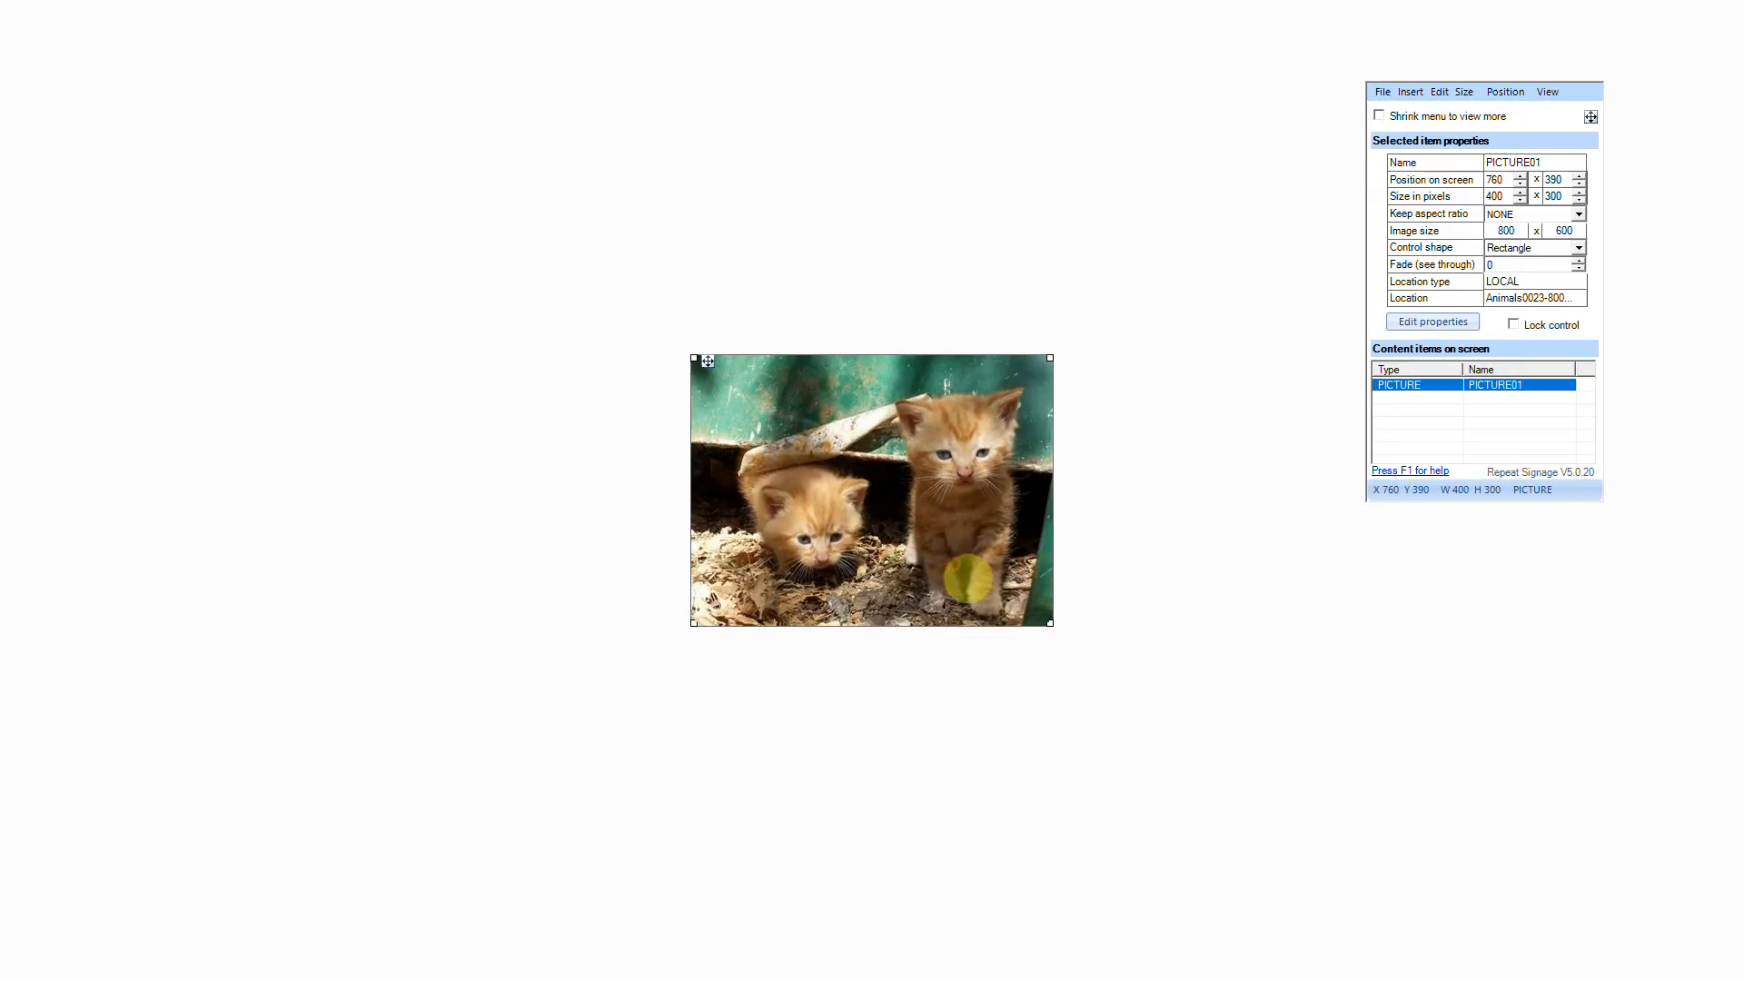
Step: Move the kitten picture to about 288 x 202 and enlarge it to about 550 x 396 pixels
left_click(953, 565)
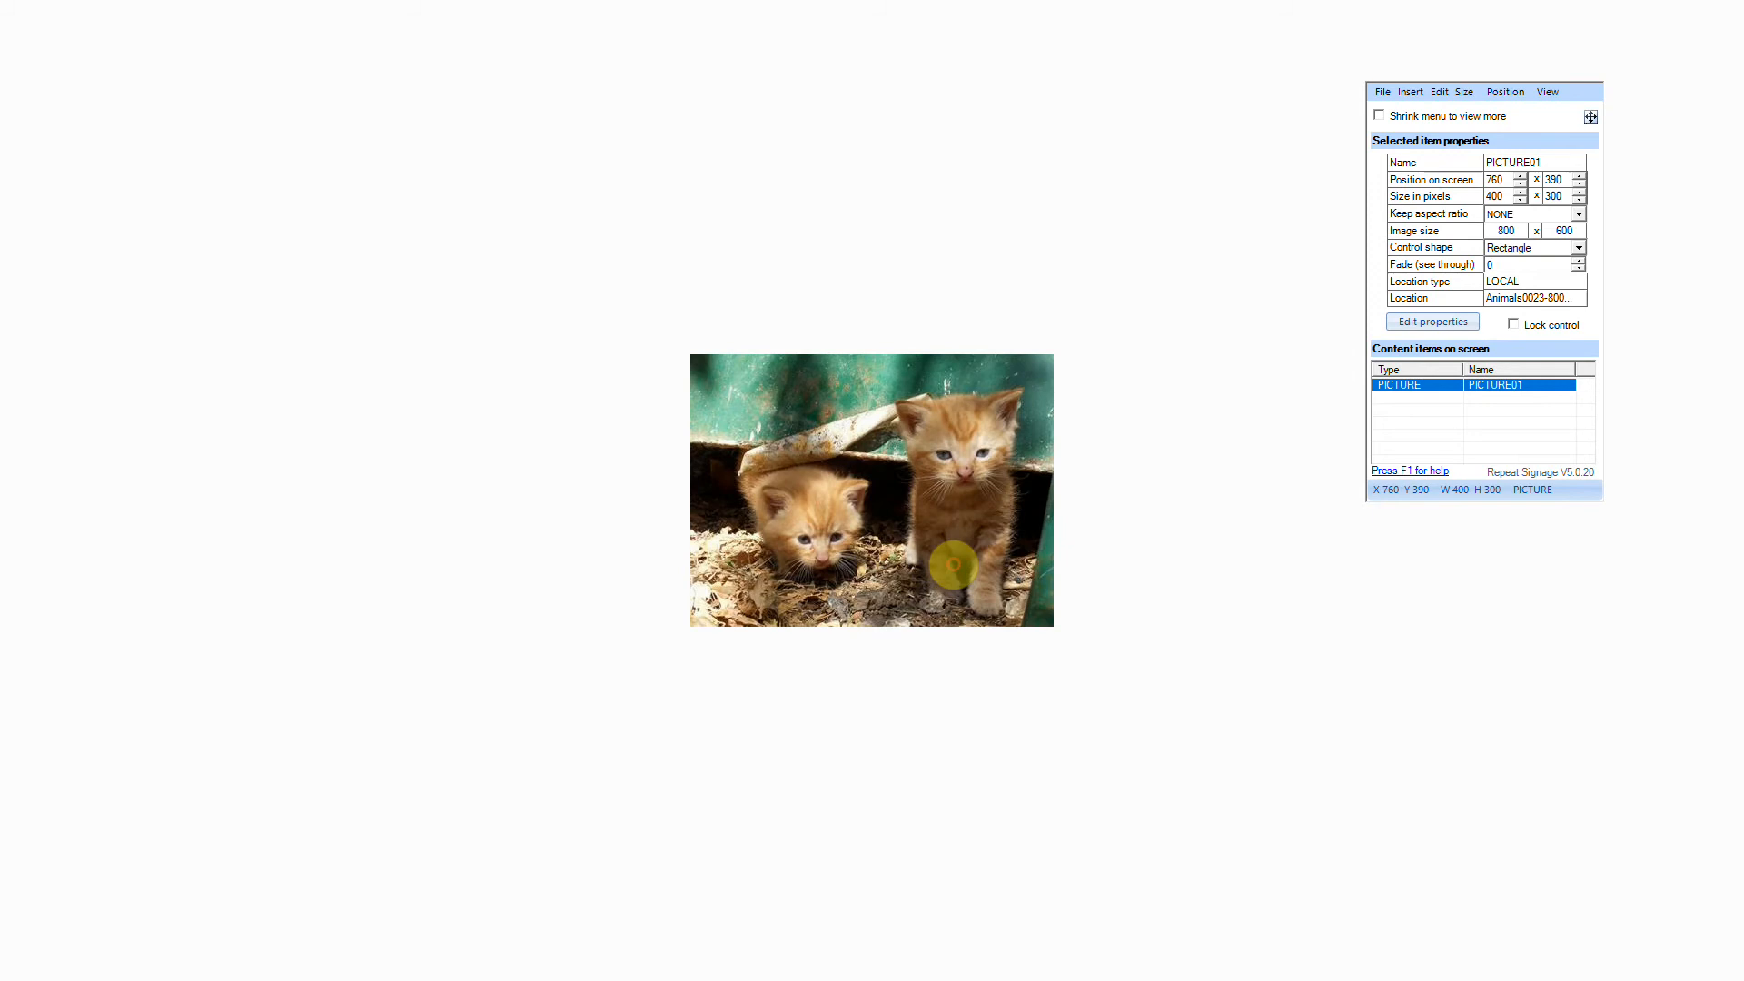
left_click_drag(953, 565, 524, 394)
left_click_drag(626, 456, 767, 549)
Step: Review the picture control's page, crop, play list, scrolling and shape/border properties, and close them unchanged
right_click(643, 470)
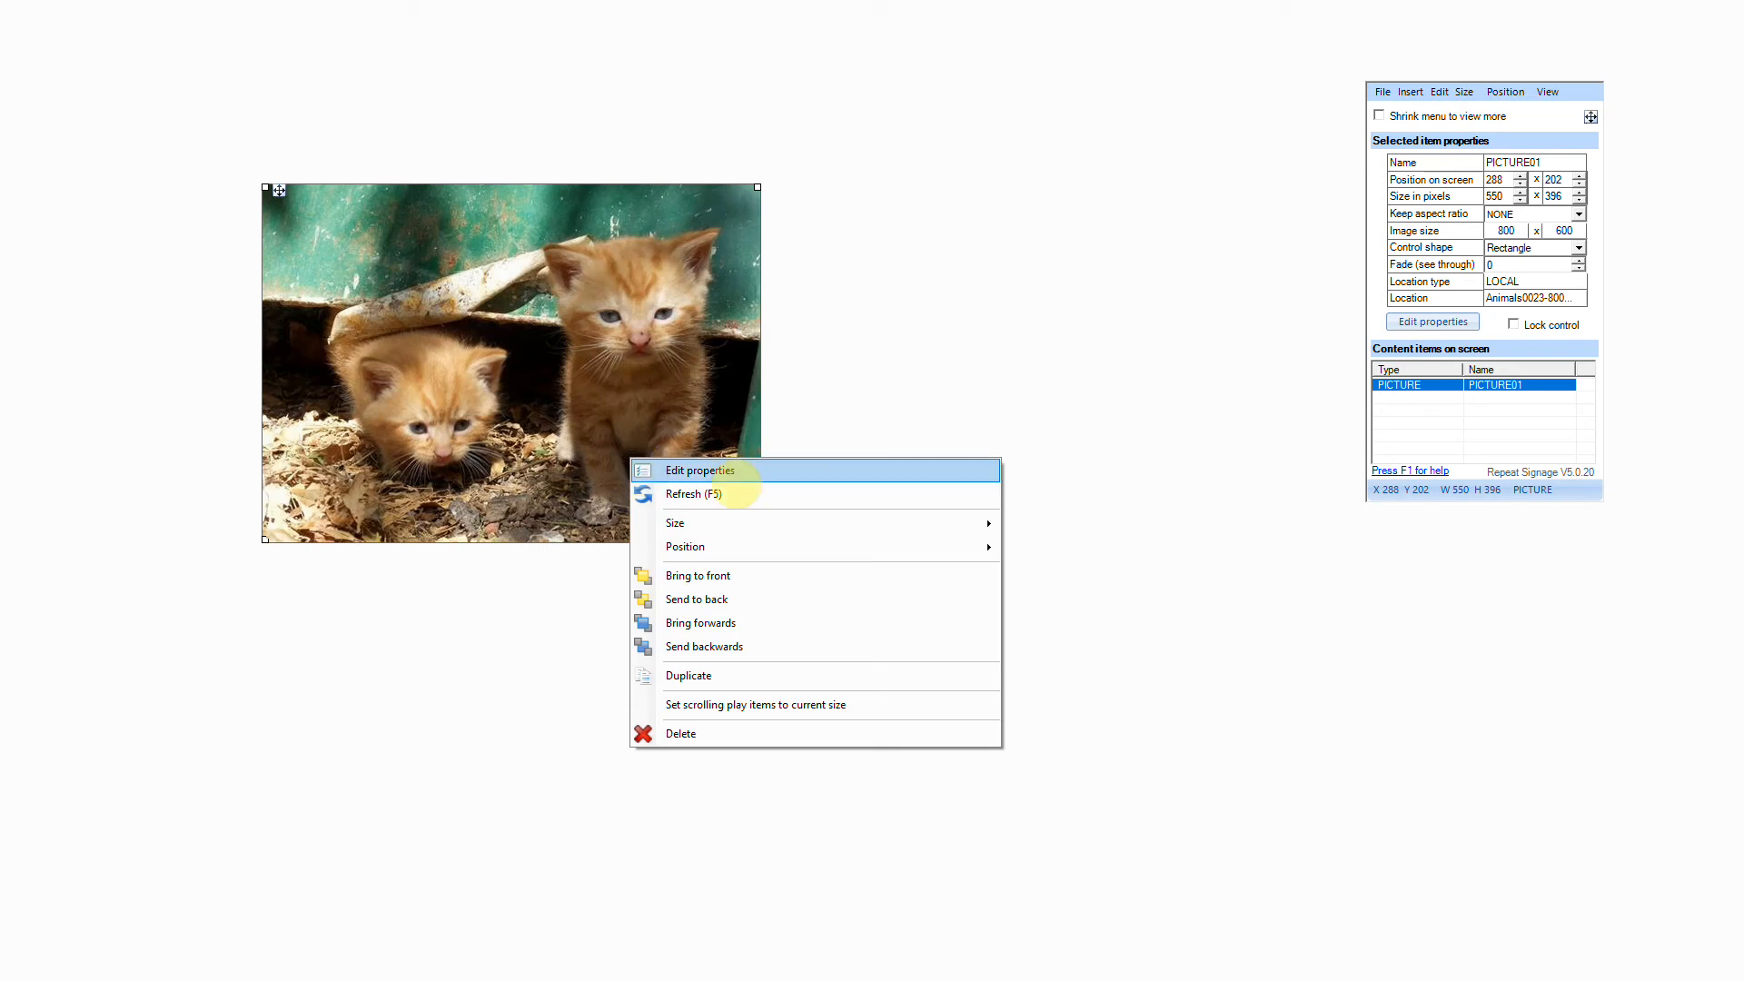
left_click(738, 474)
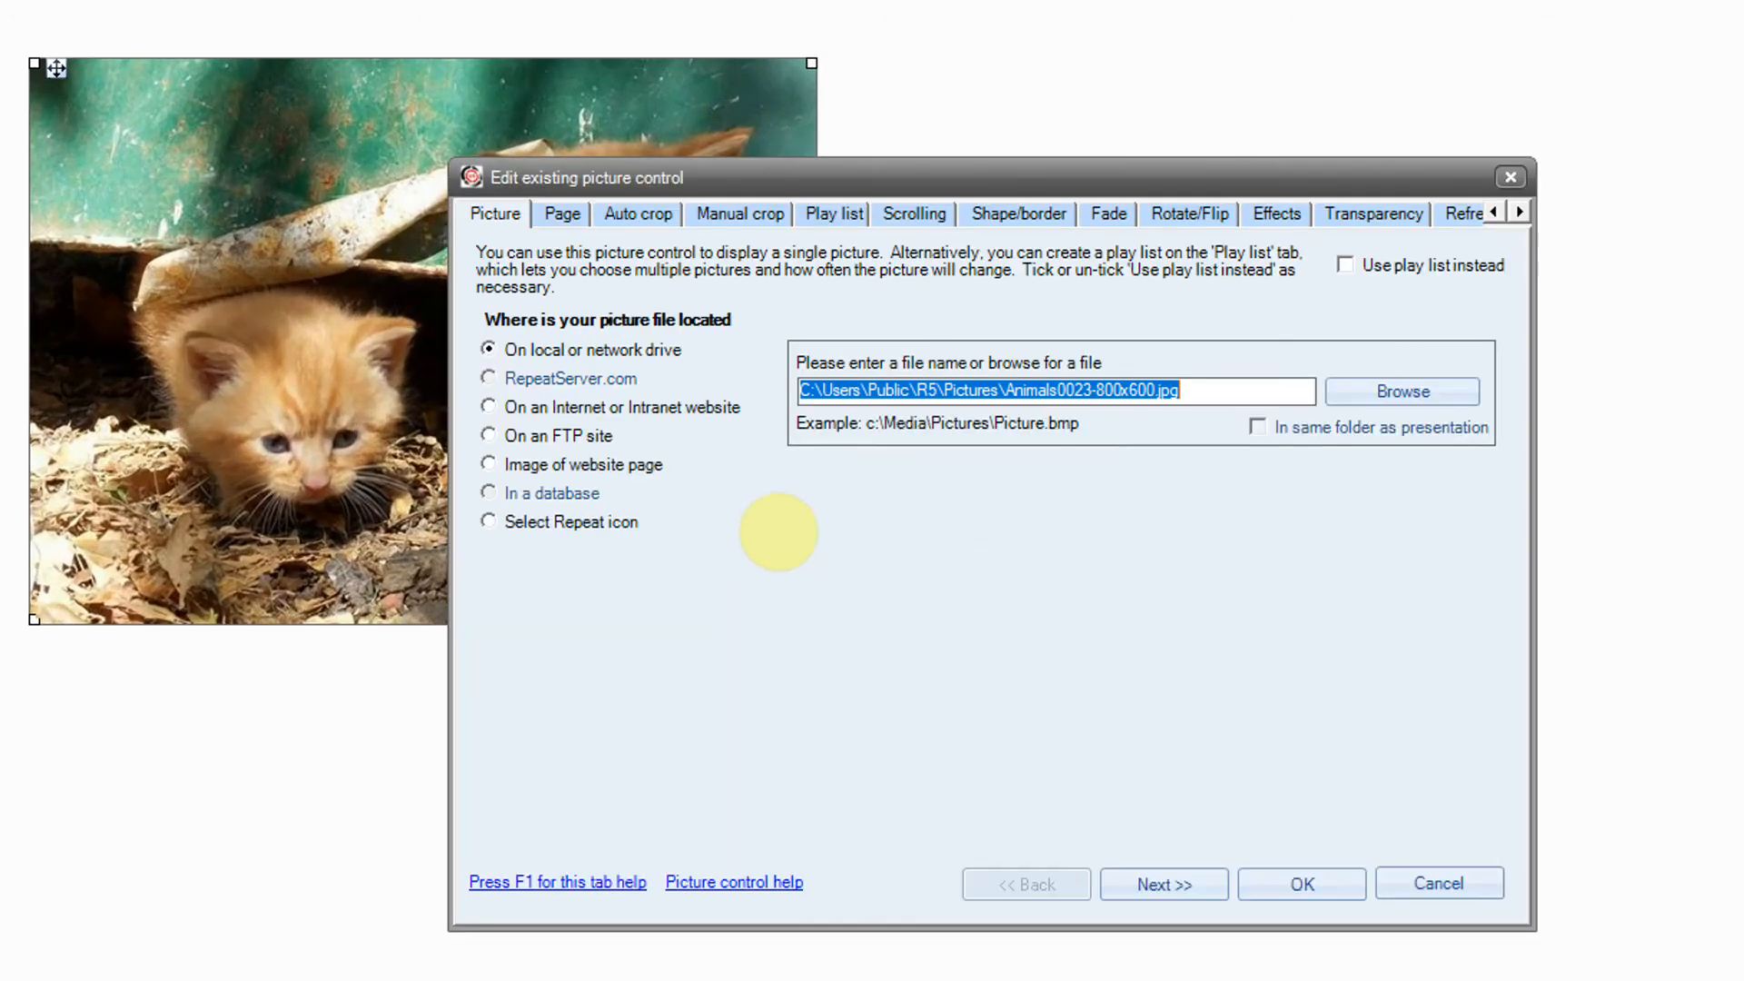
left_click(563, 212)
left_click(638, 213)
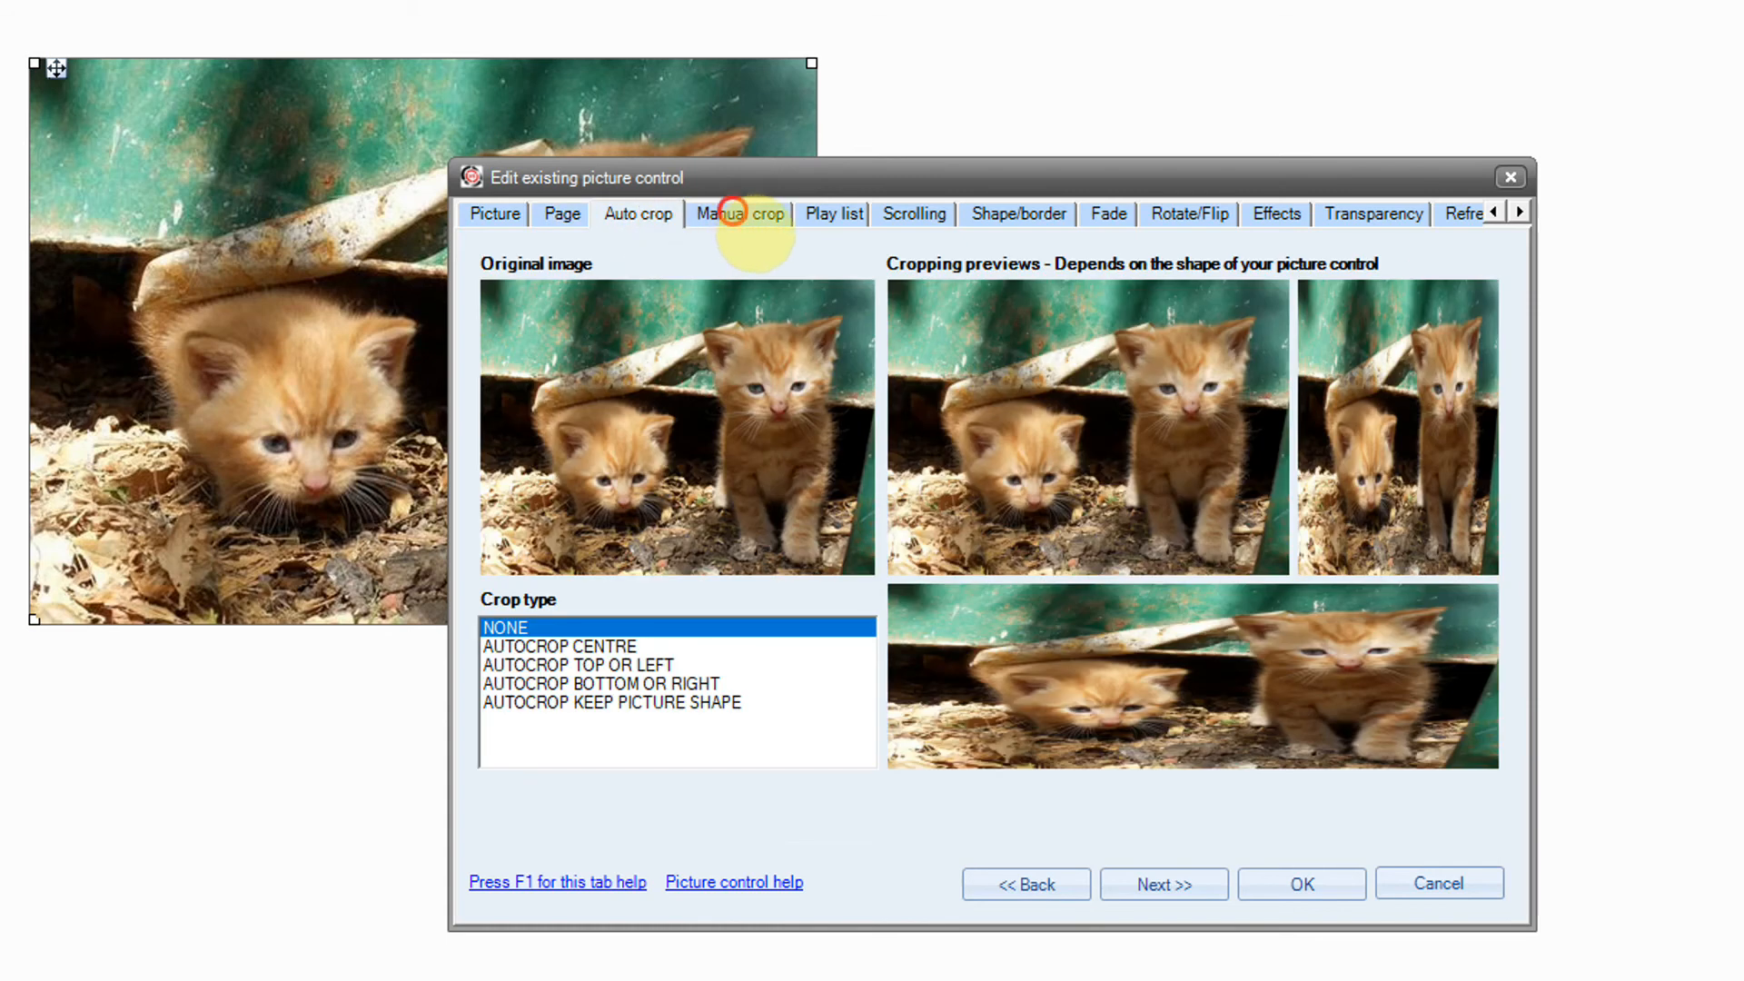
left_click(732, 212)
left_click(826, 212)
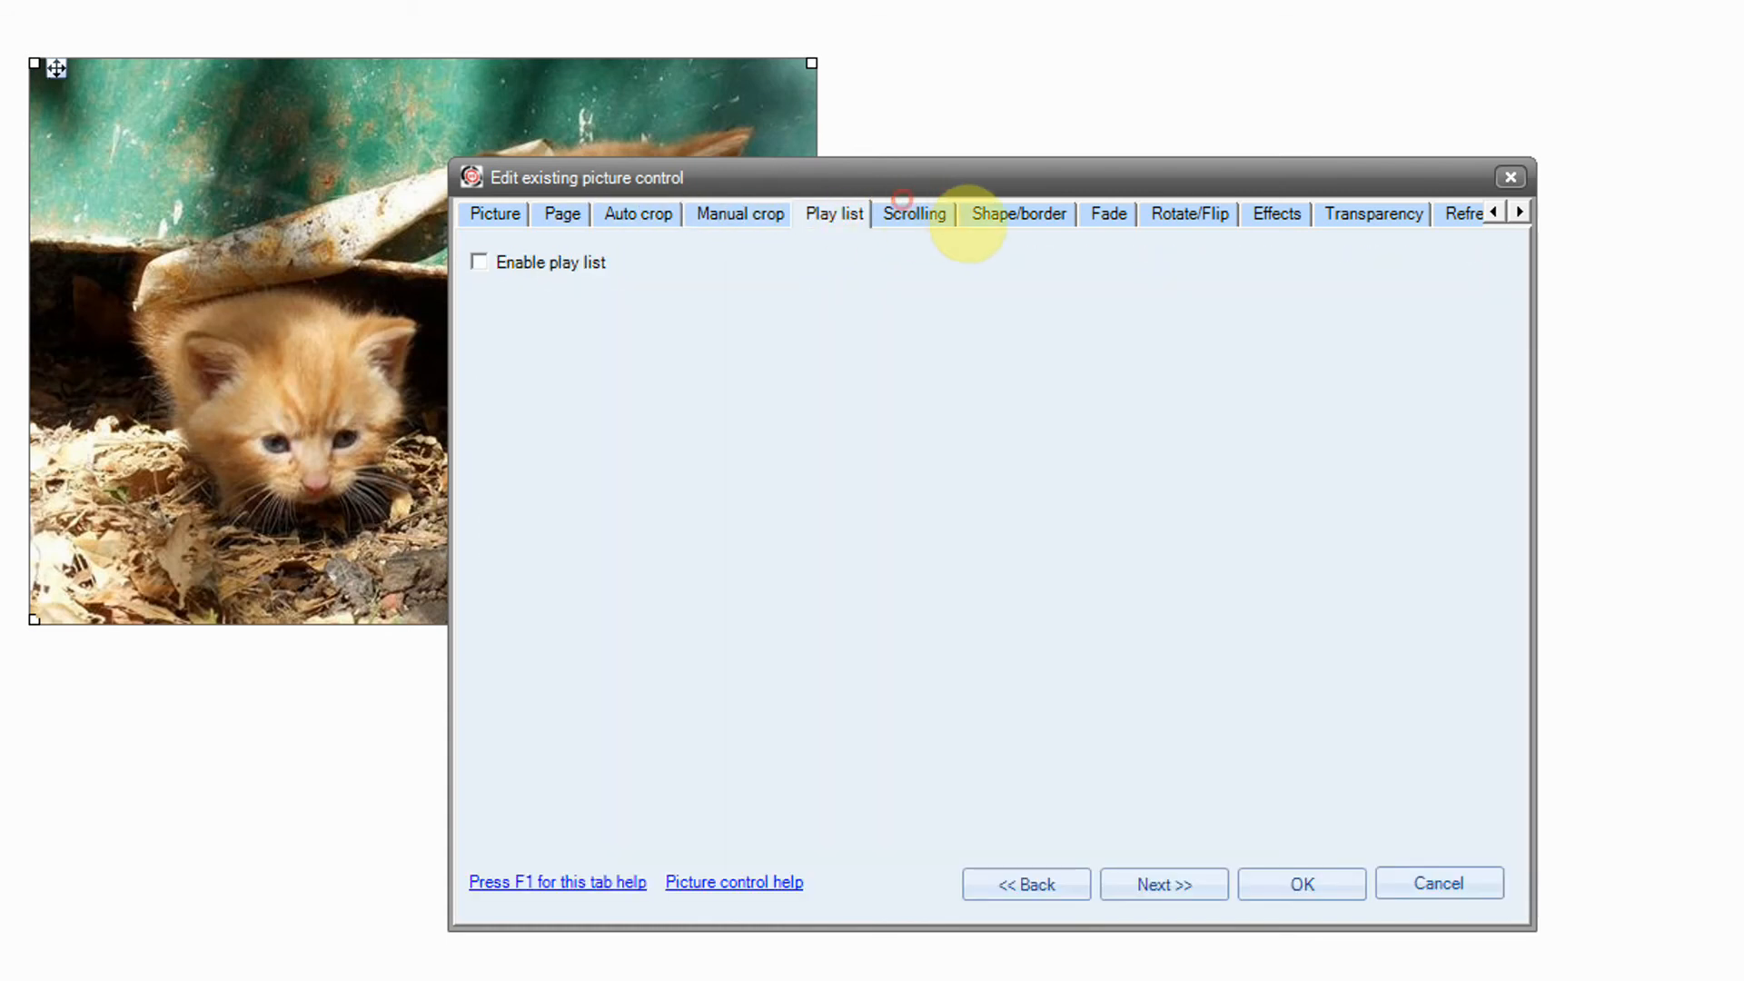
left_click(904, 207)
left_click(1019, 214)
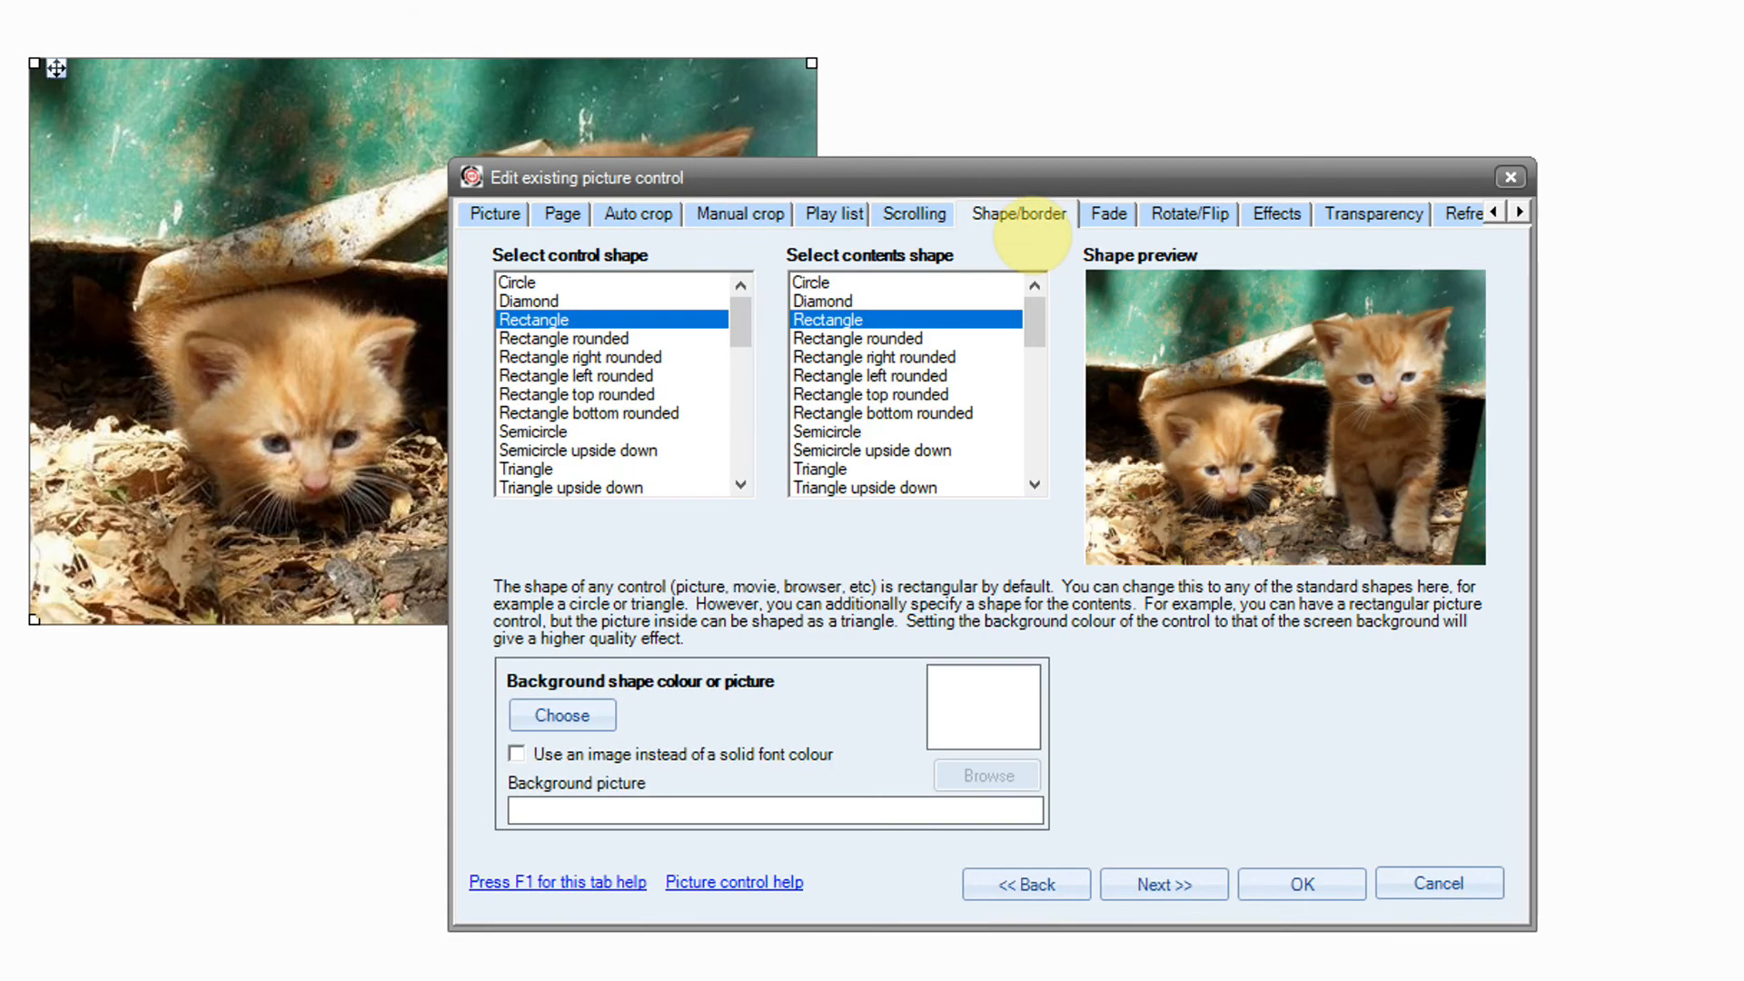
left_click(1511, 177)
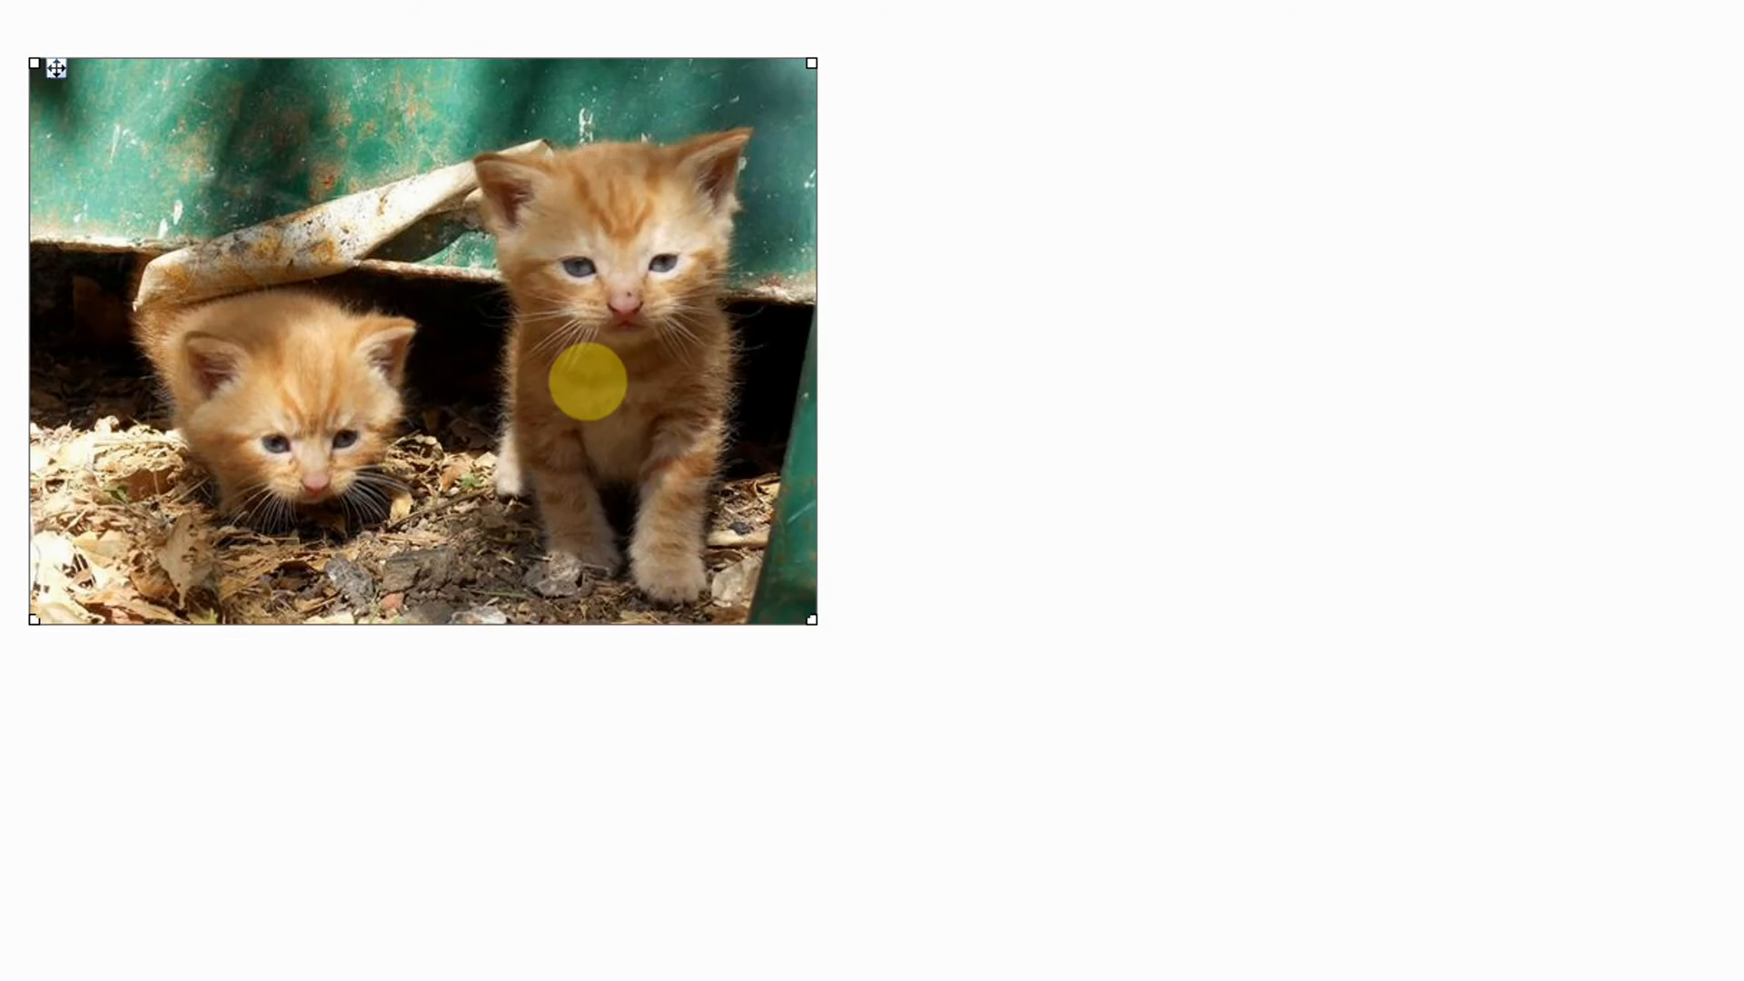
double_click(565, 358)
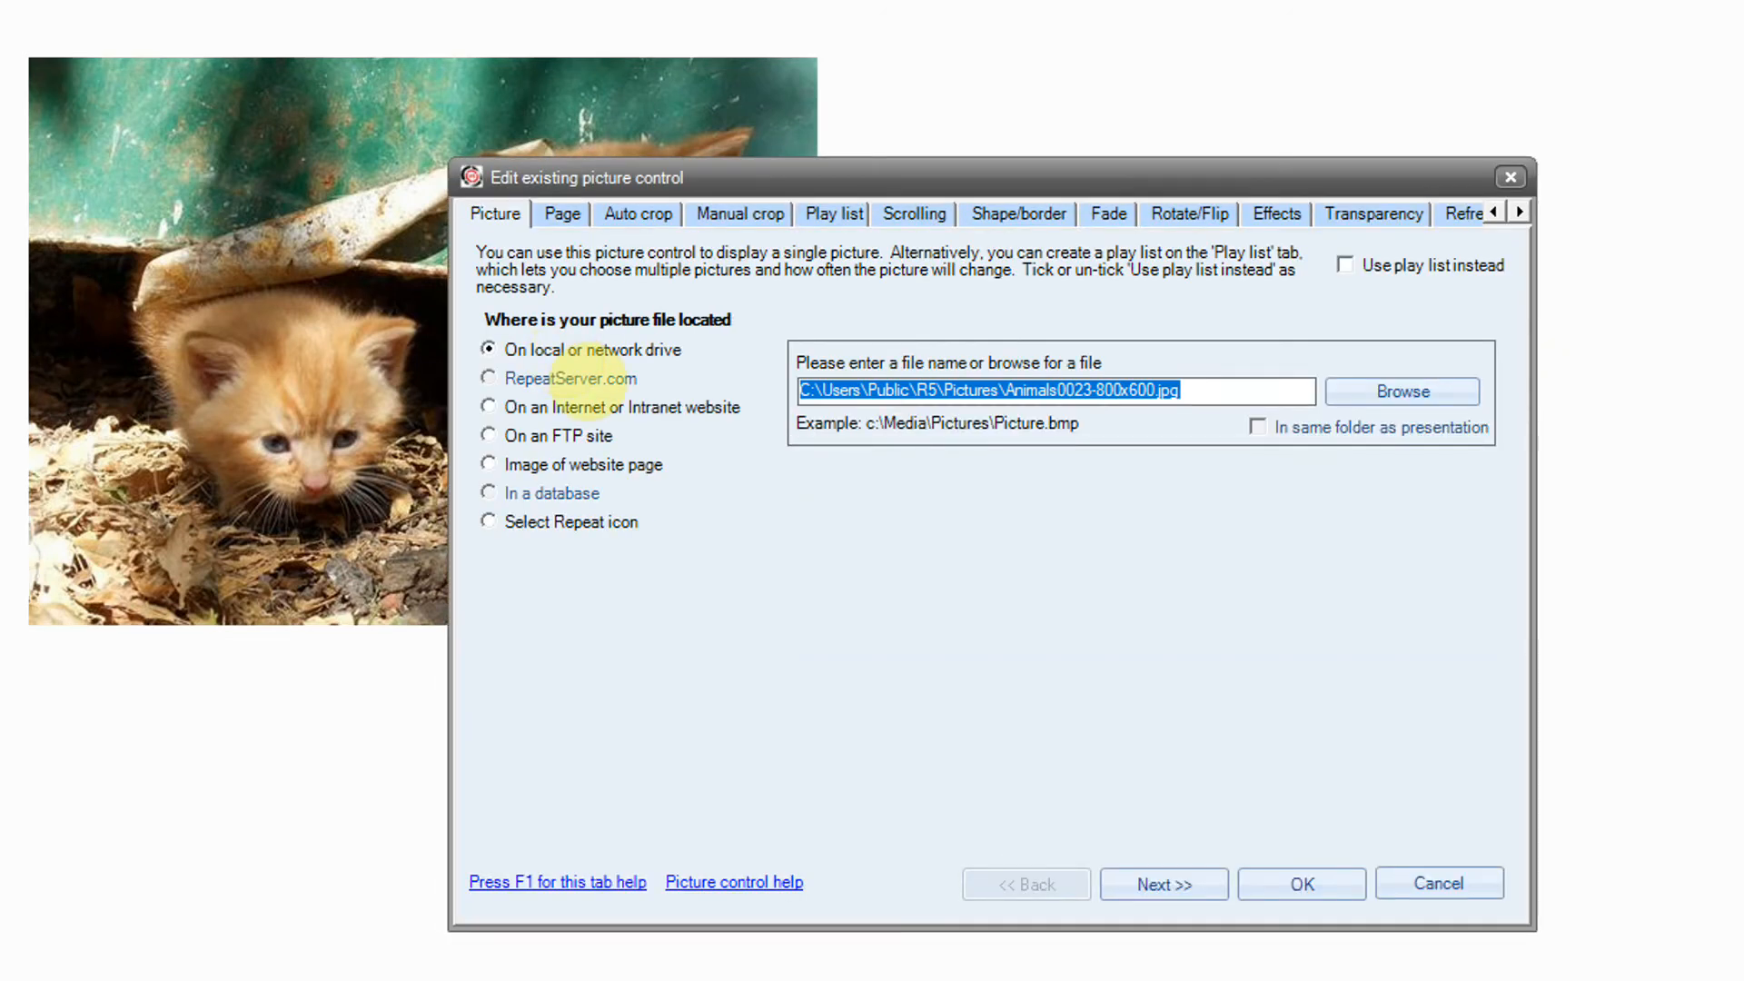
key("Return")
Step: Size the kitten picture to full screen and restore it to its original size
right_click(741, 302)
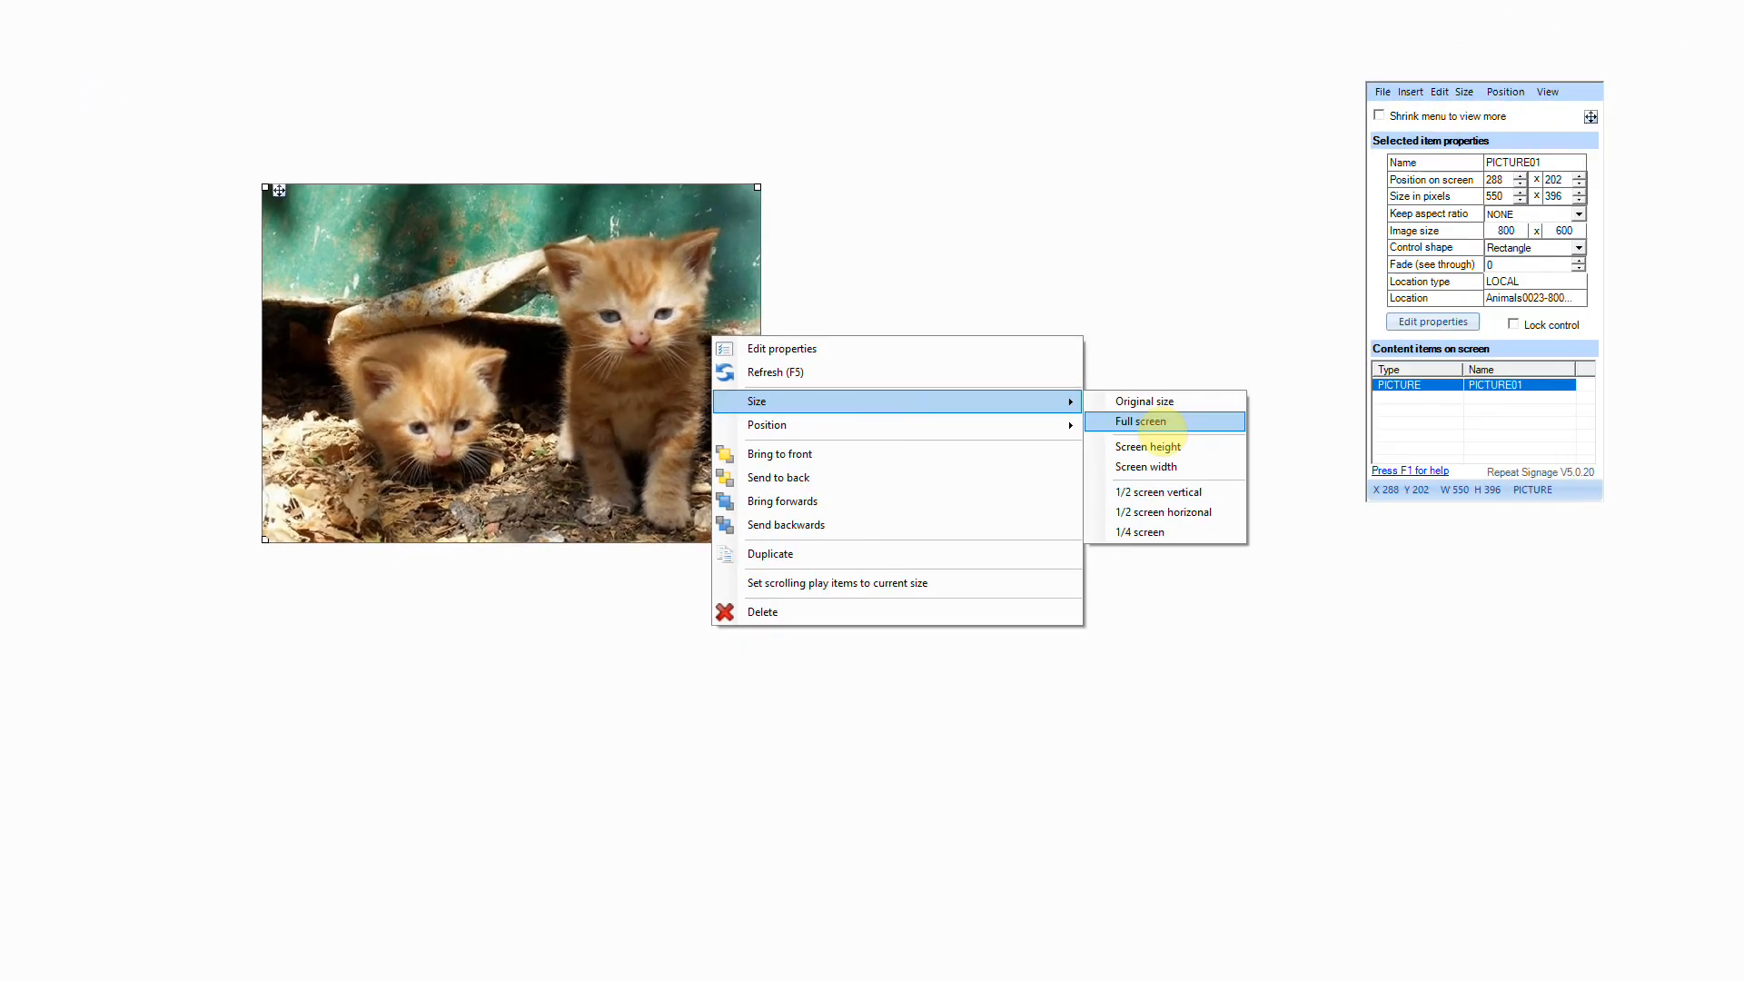
left_click(1147, 422)
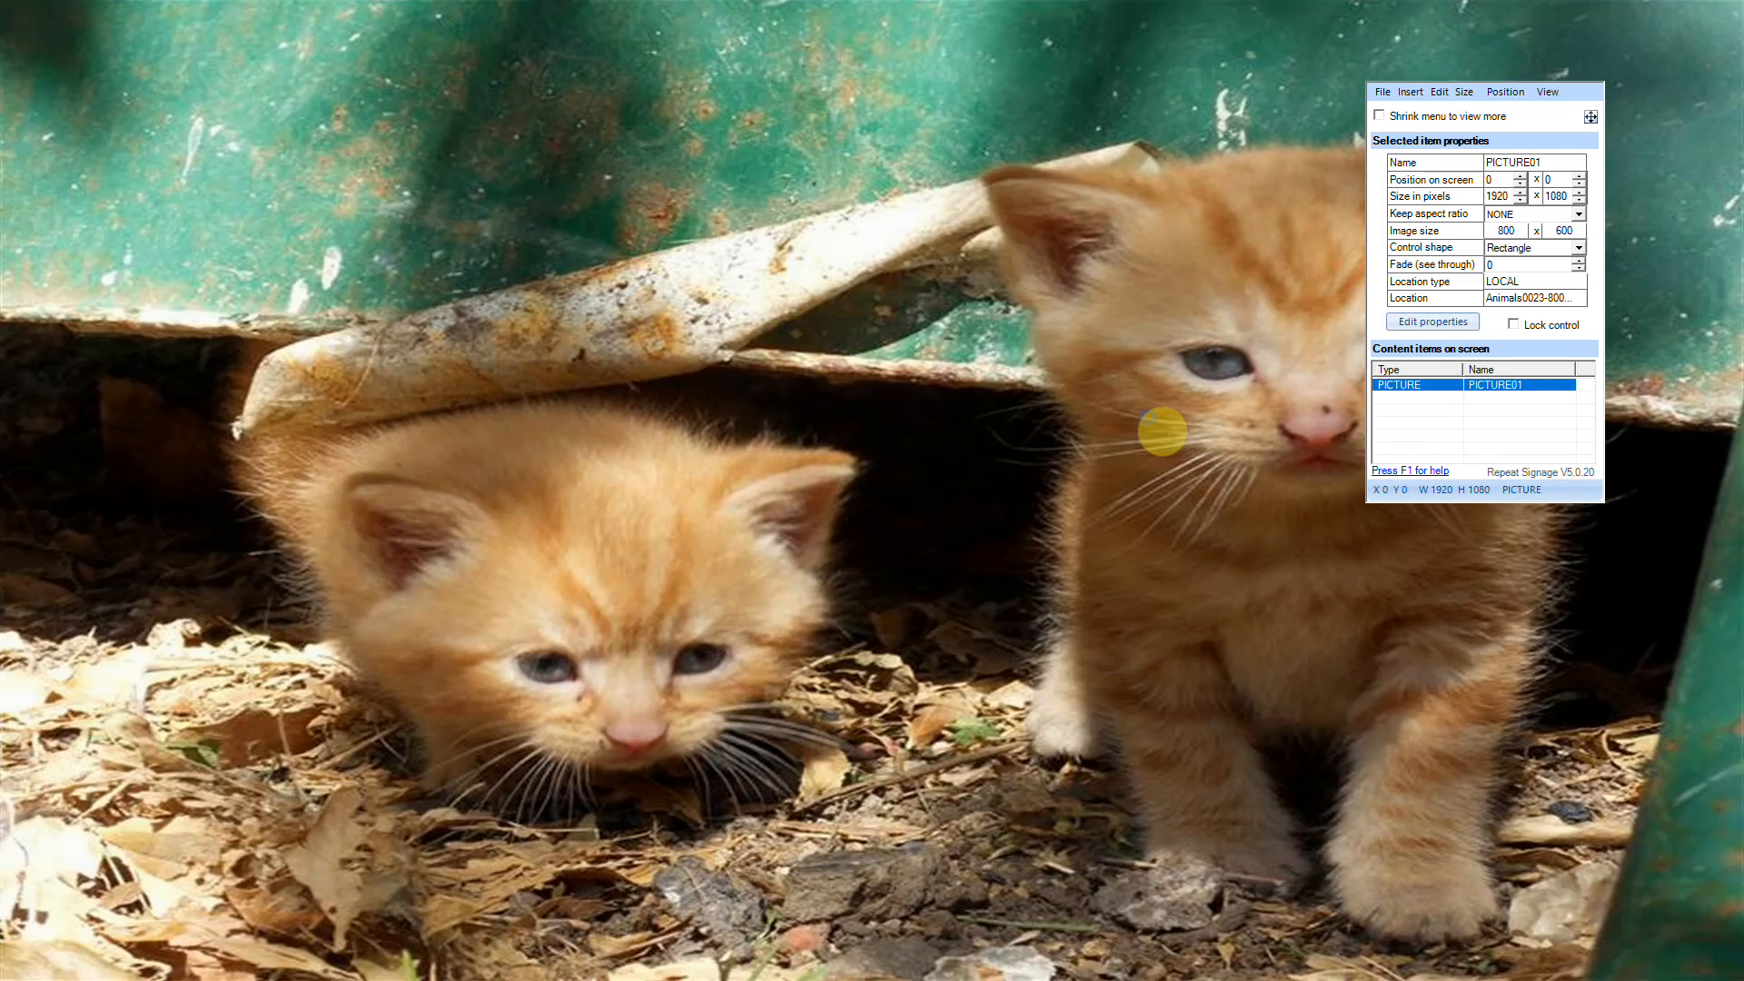
right_click(1151, 419)
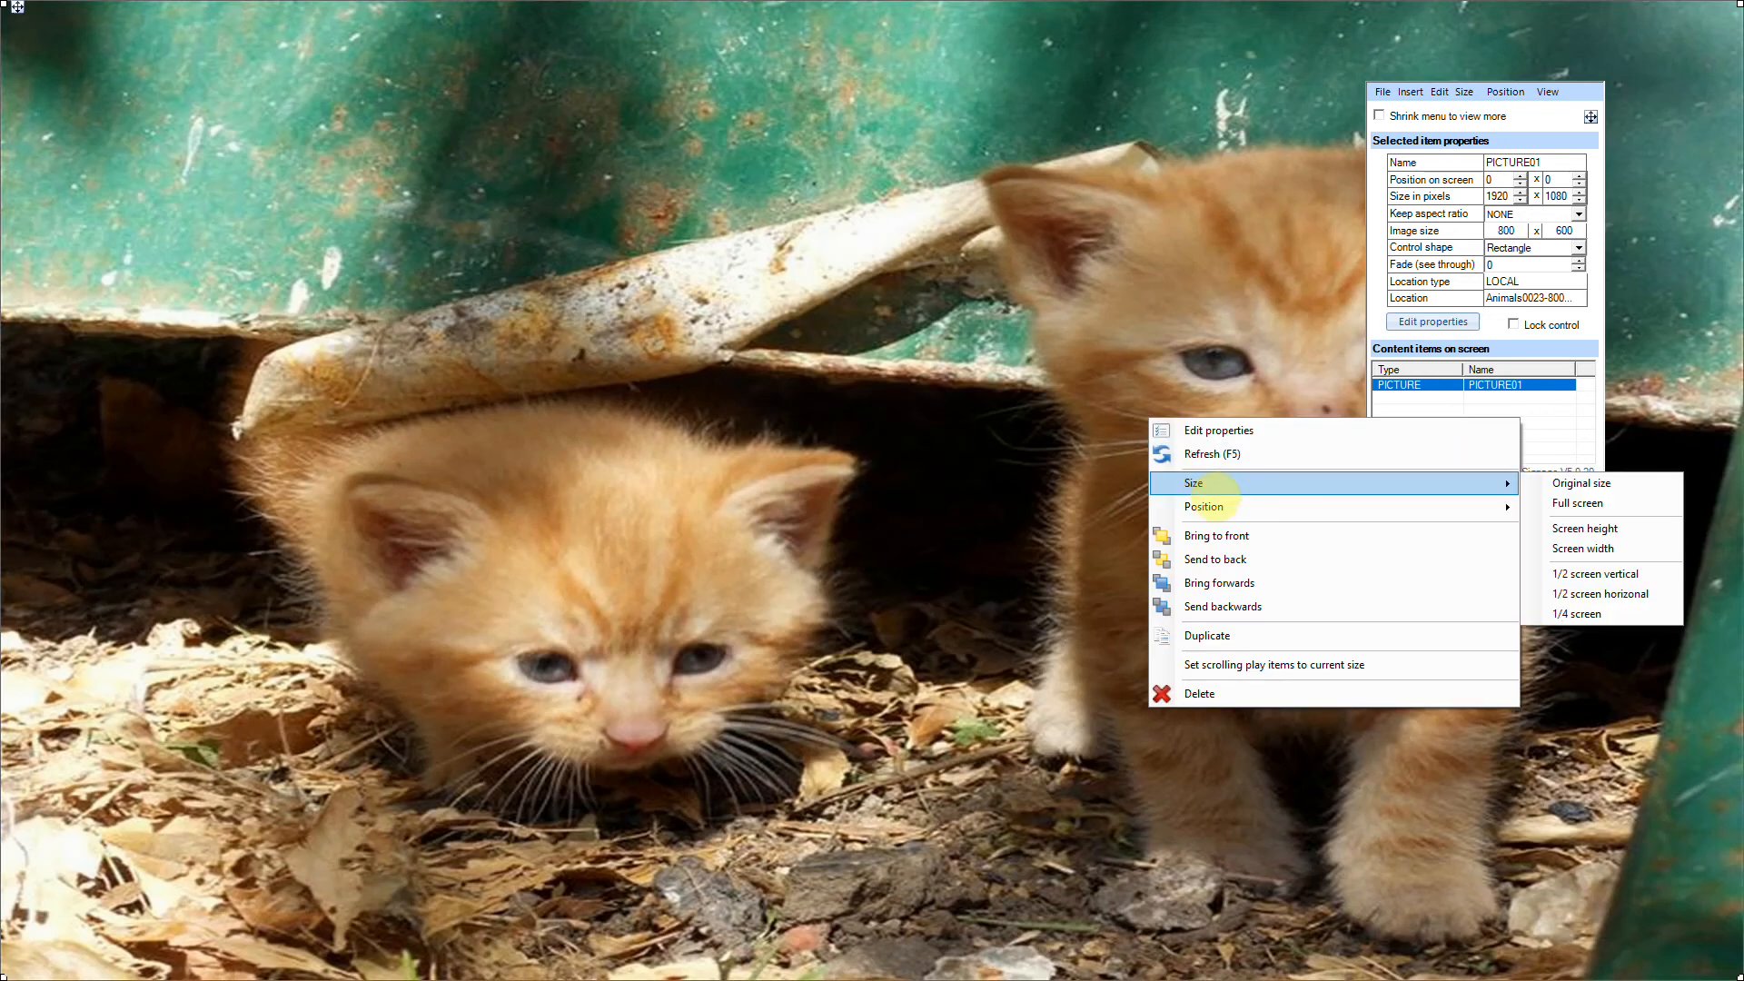
mouse_move(1312, 506)
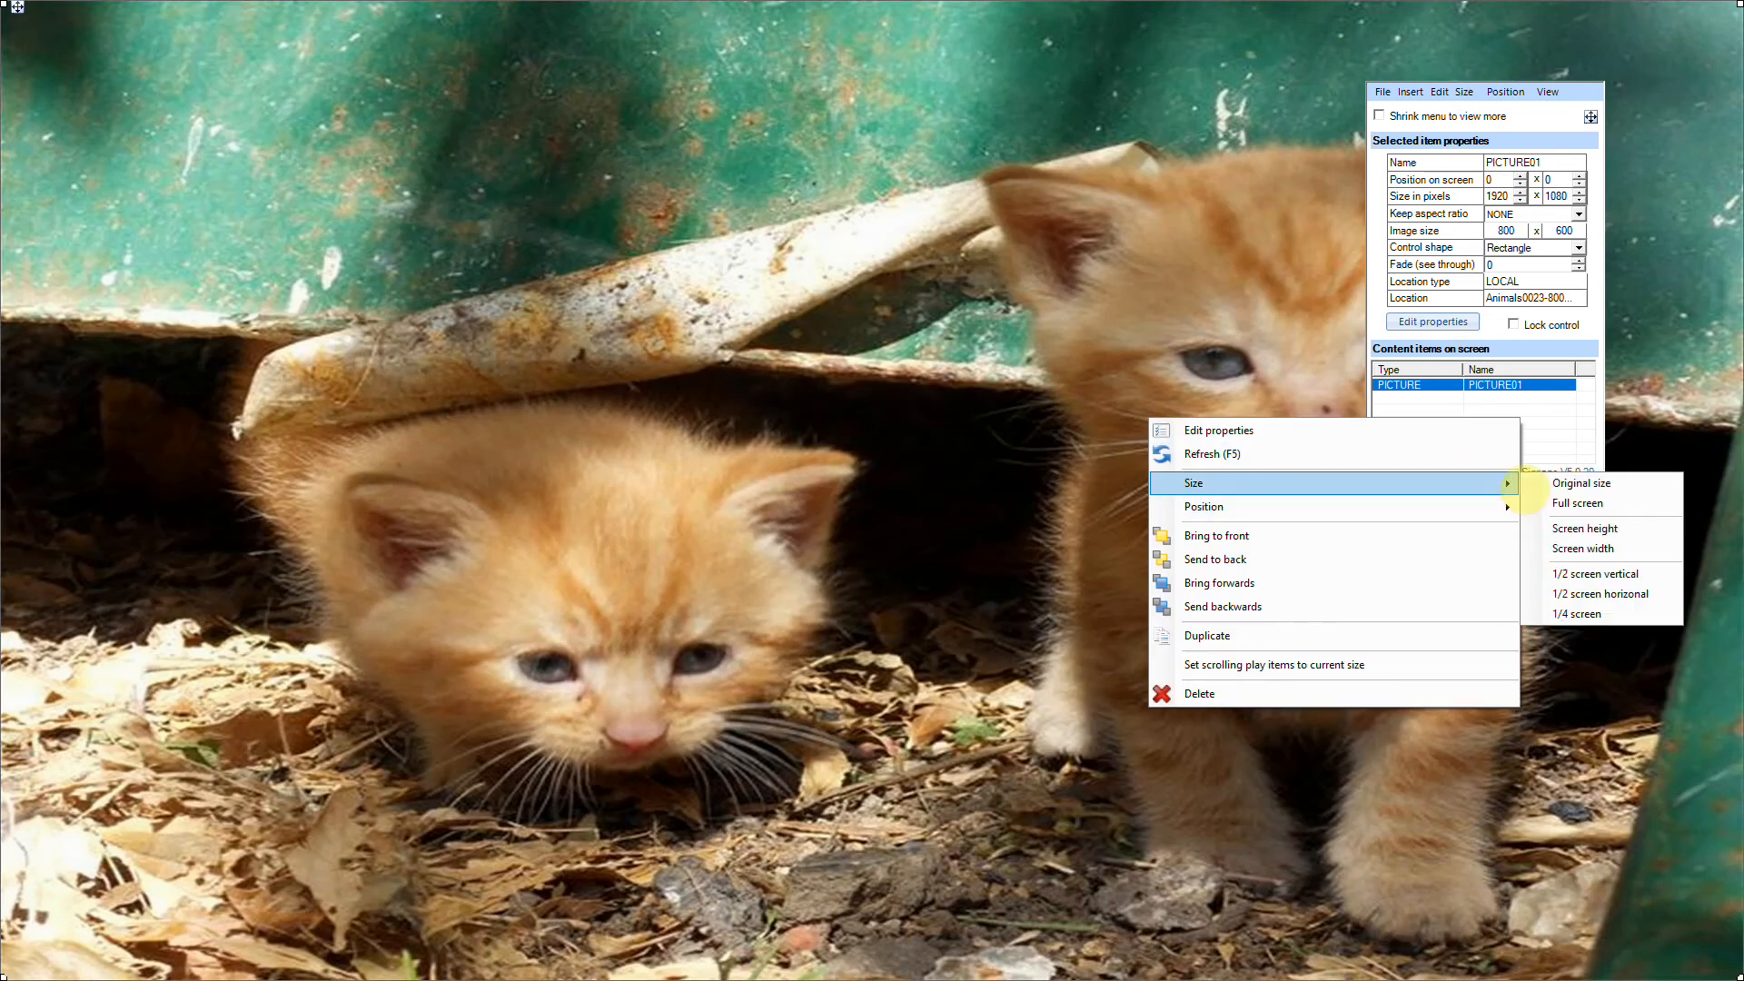
left_click(1549, 480)
Step: Resize the picture to about 695 x 487 pixels and duplicate it, placing the copy below the original at about 0 x 518
right_click(634, 372)
mouse_move(701, 462)
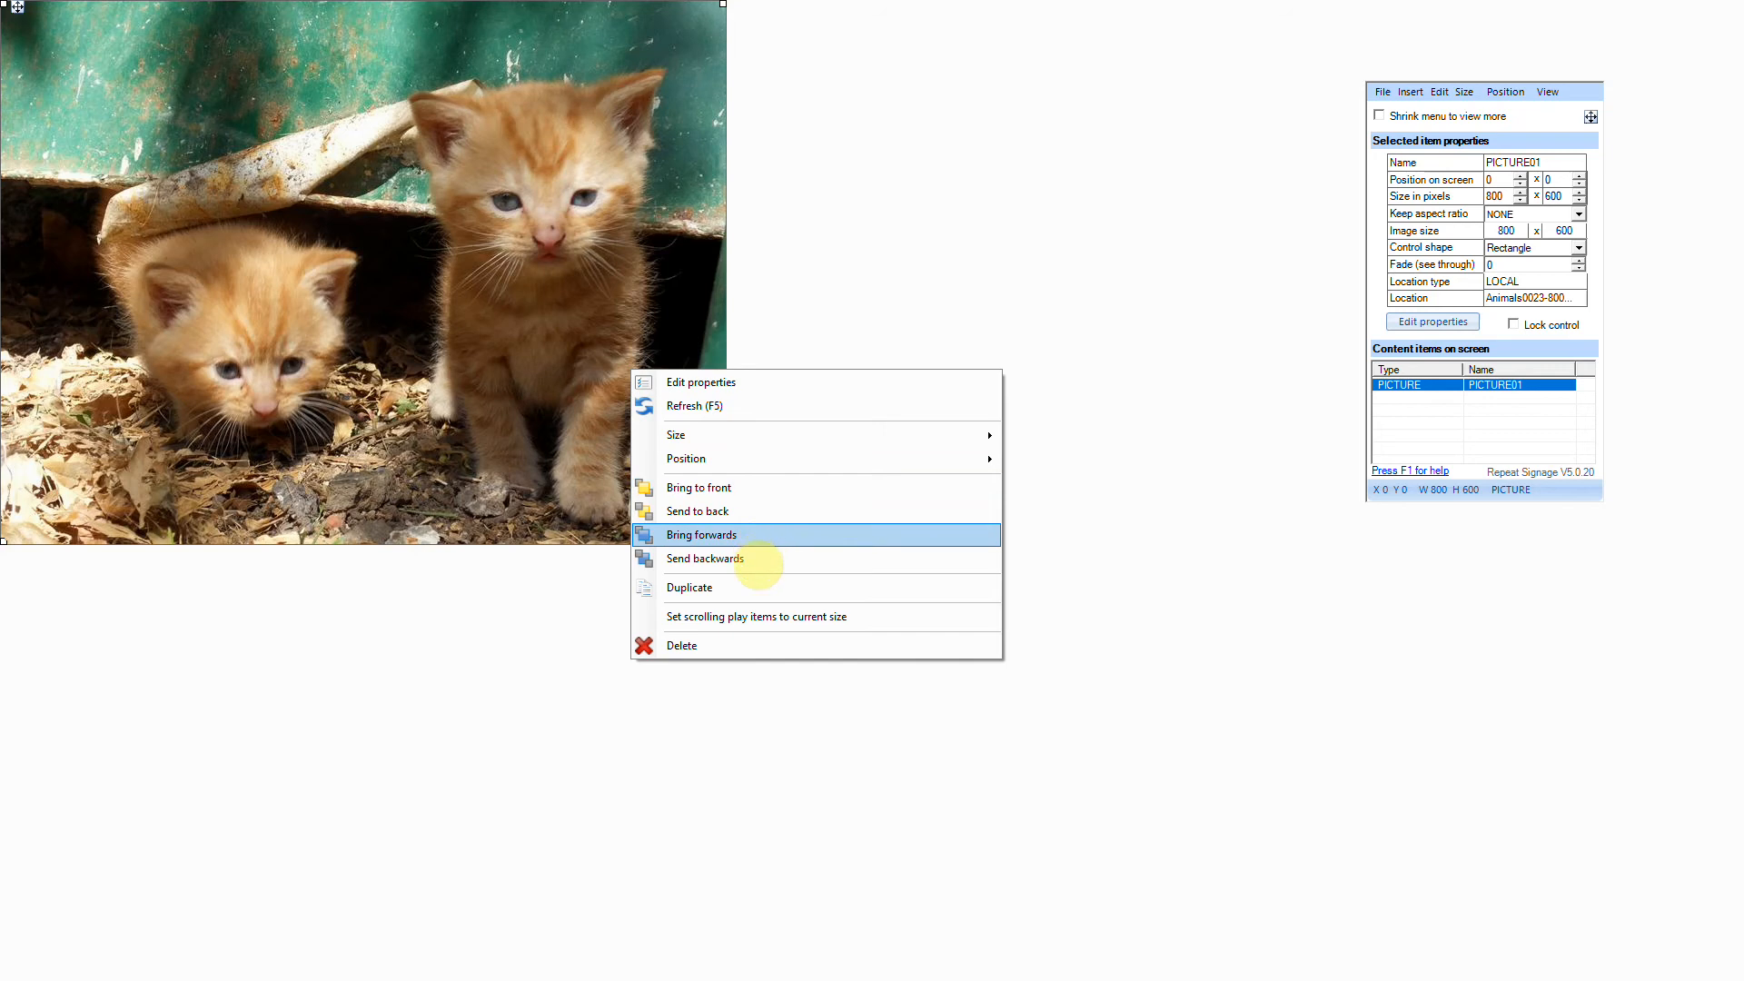
right_click(553, 378)
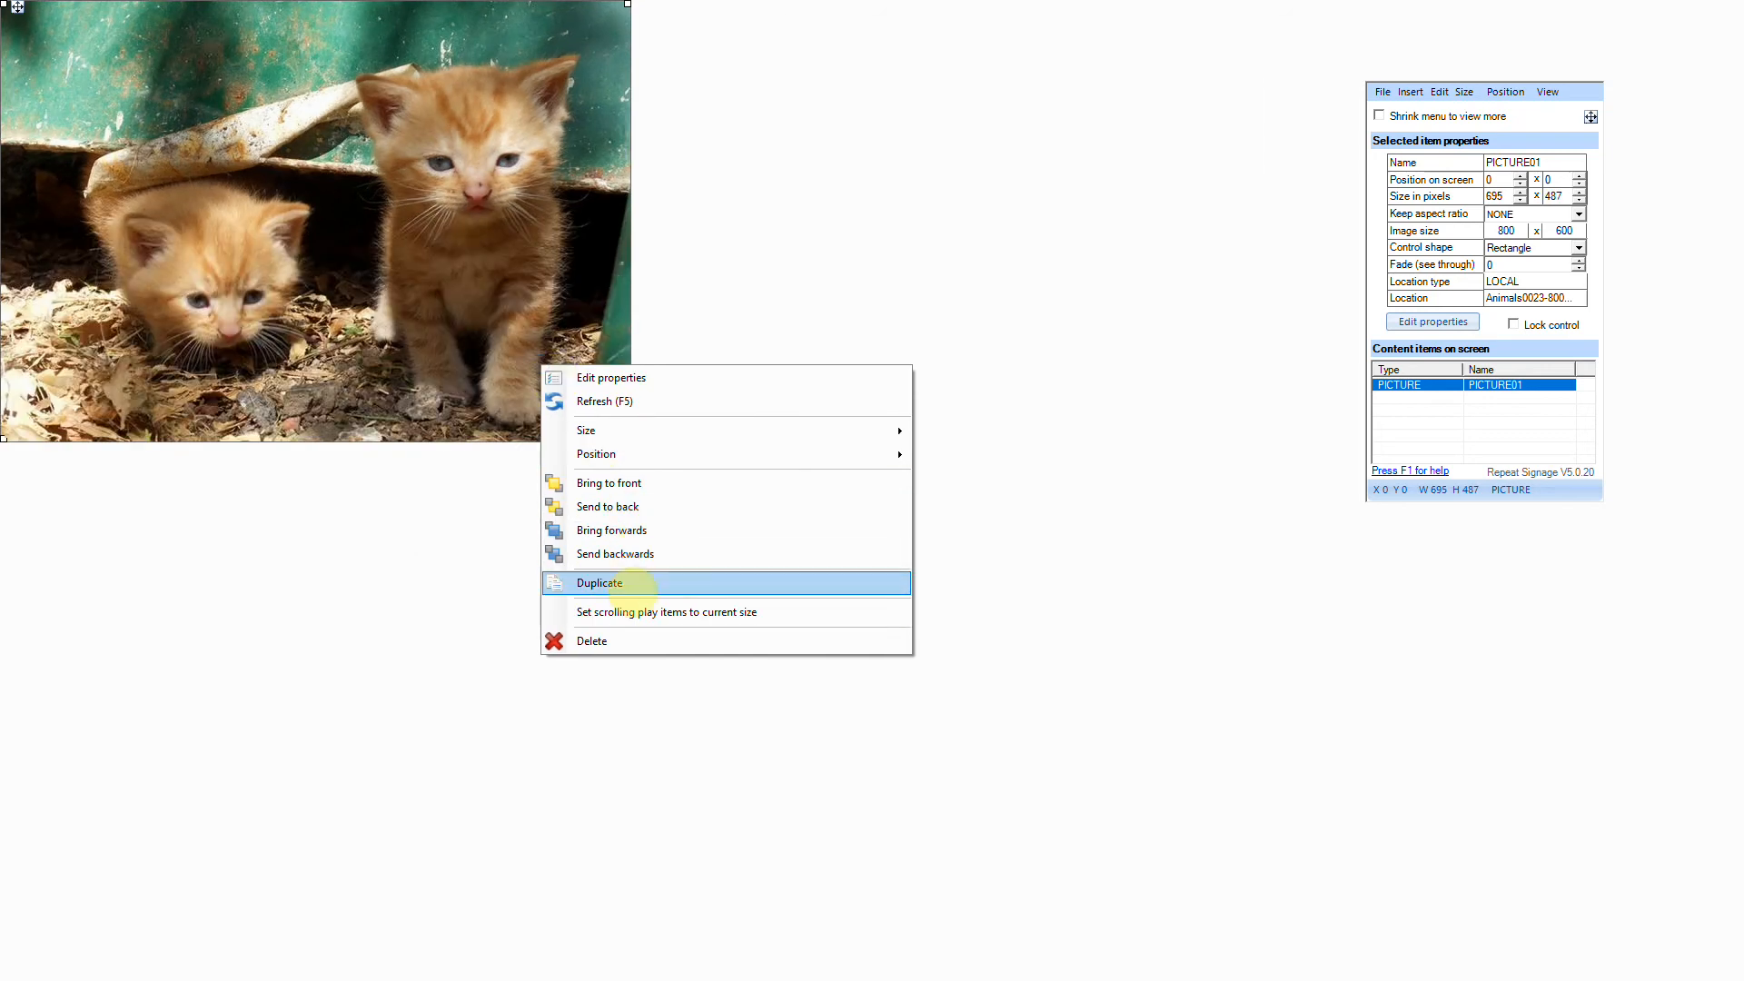
left_click(599, 584)
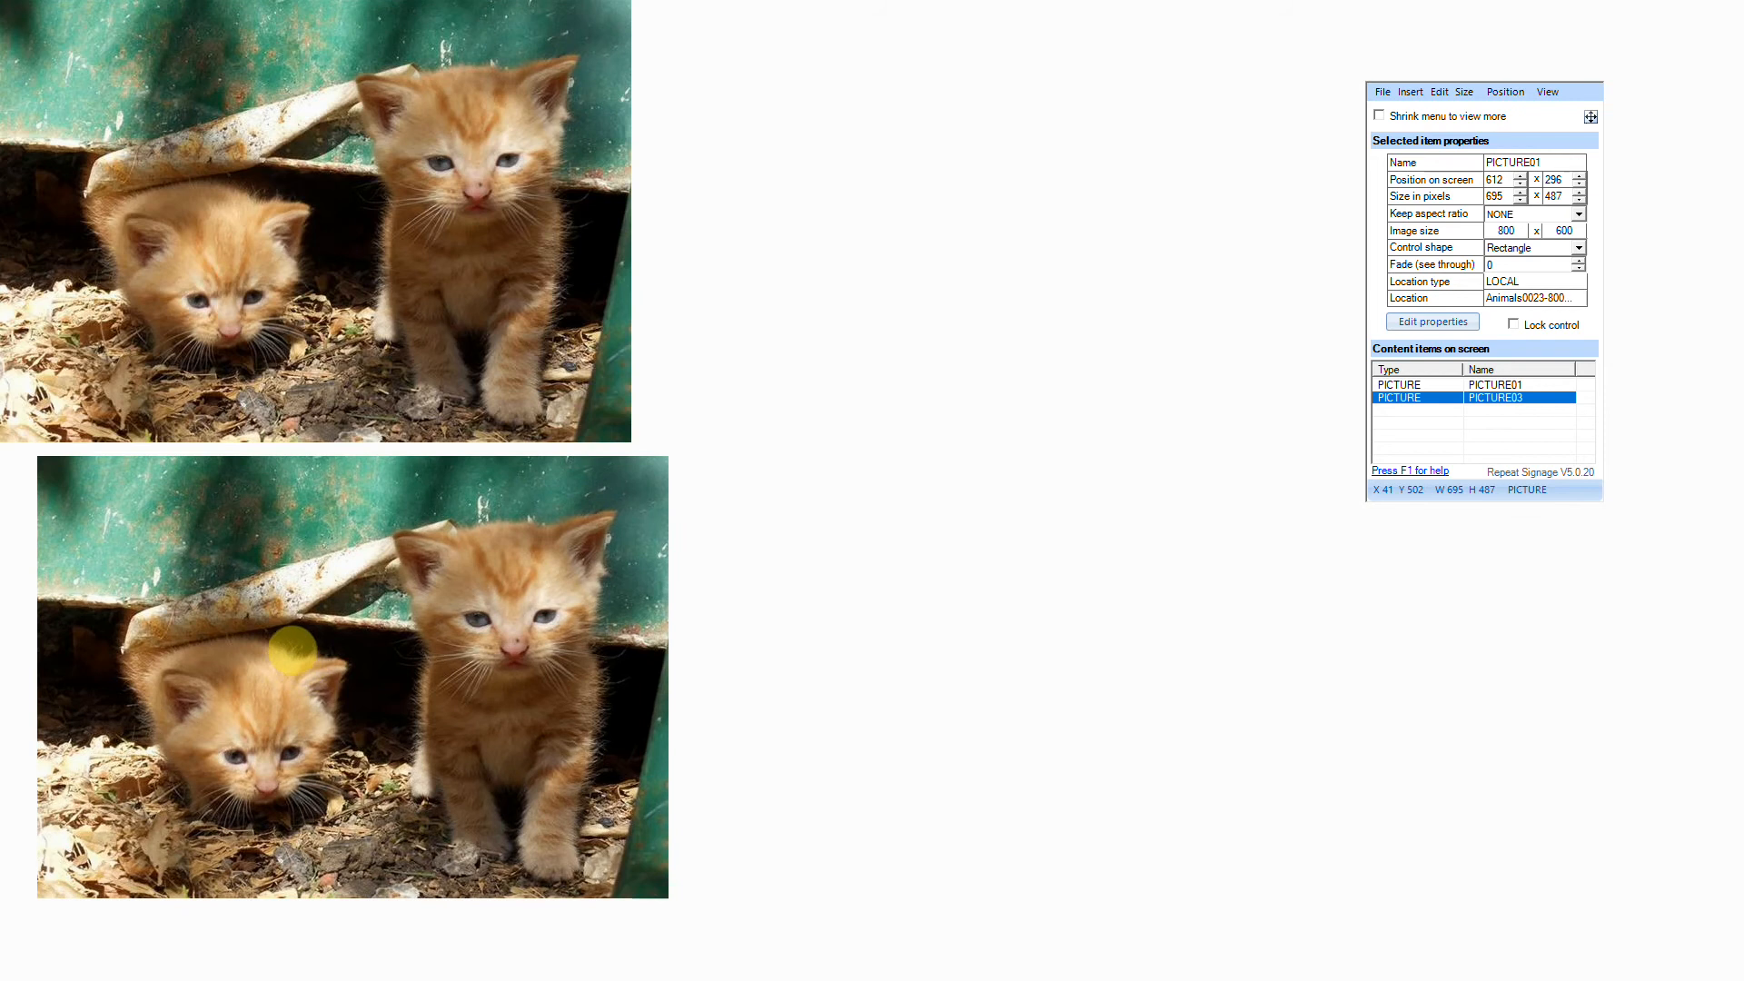
left_click_drag(276, 646, 270, 672)
Step: Duplicate the lower picture and place the new copy beside the first picture at about 735 x 0
right_click(269, 656)
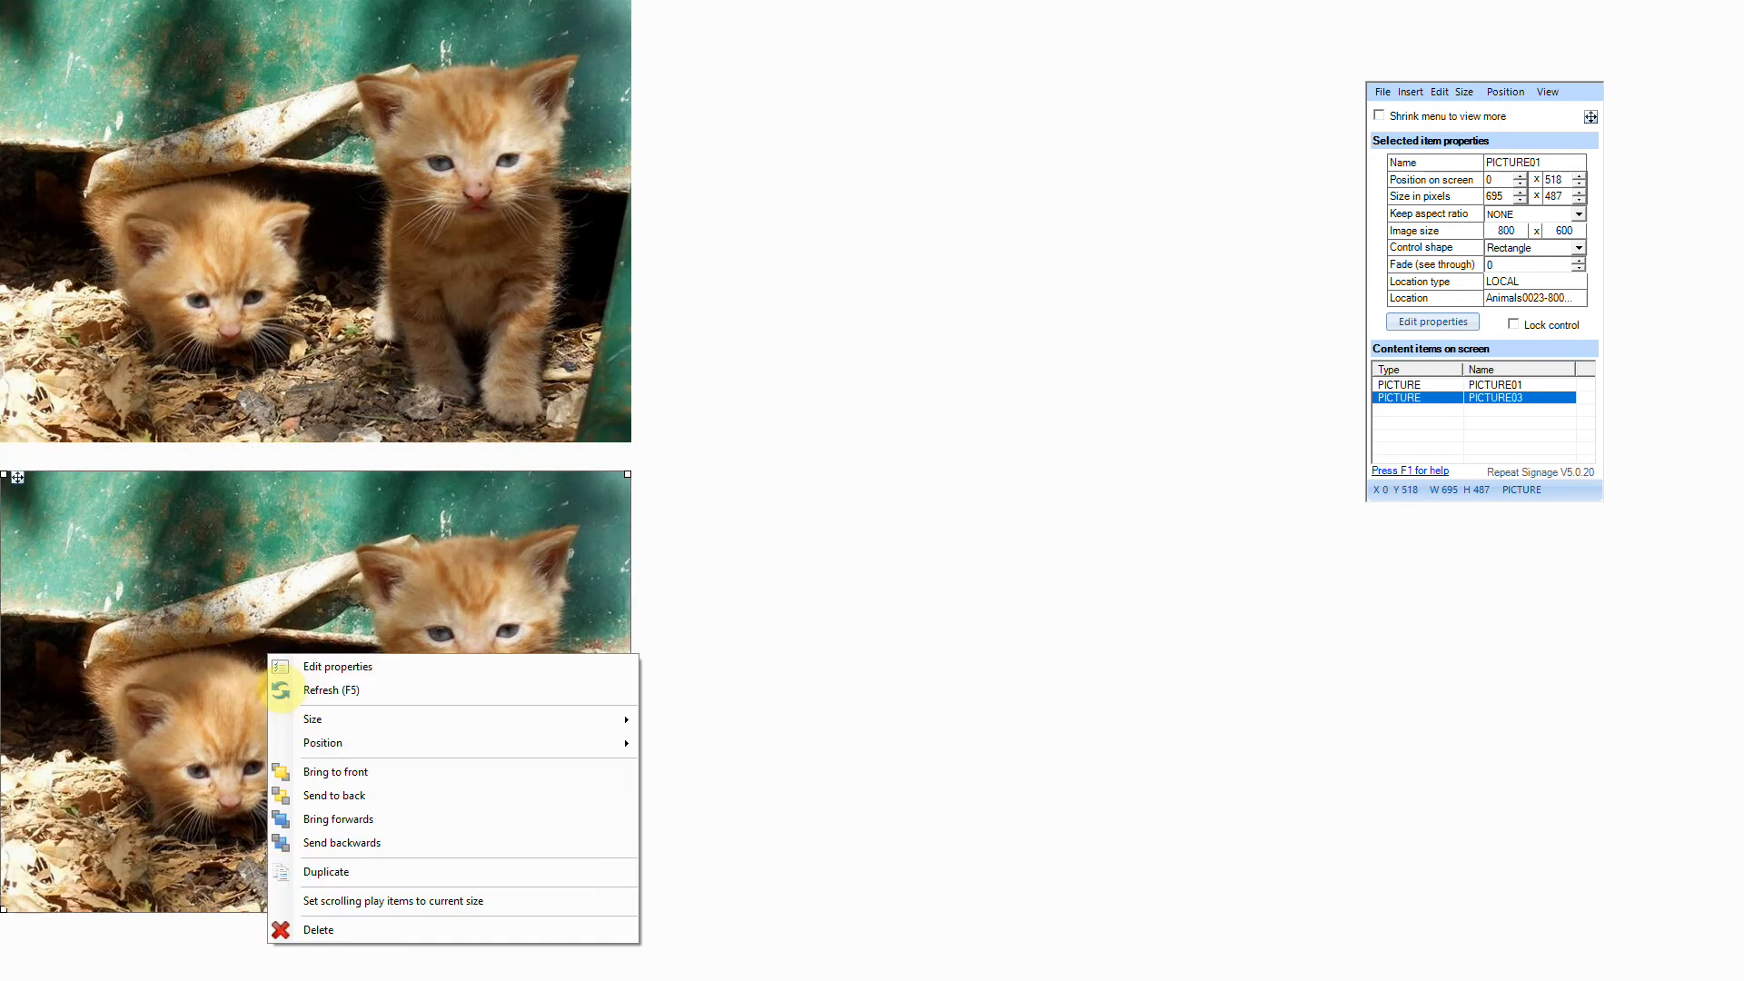
left_click(370, 872)
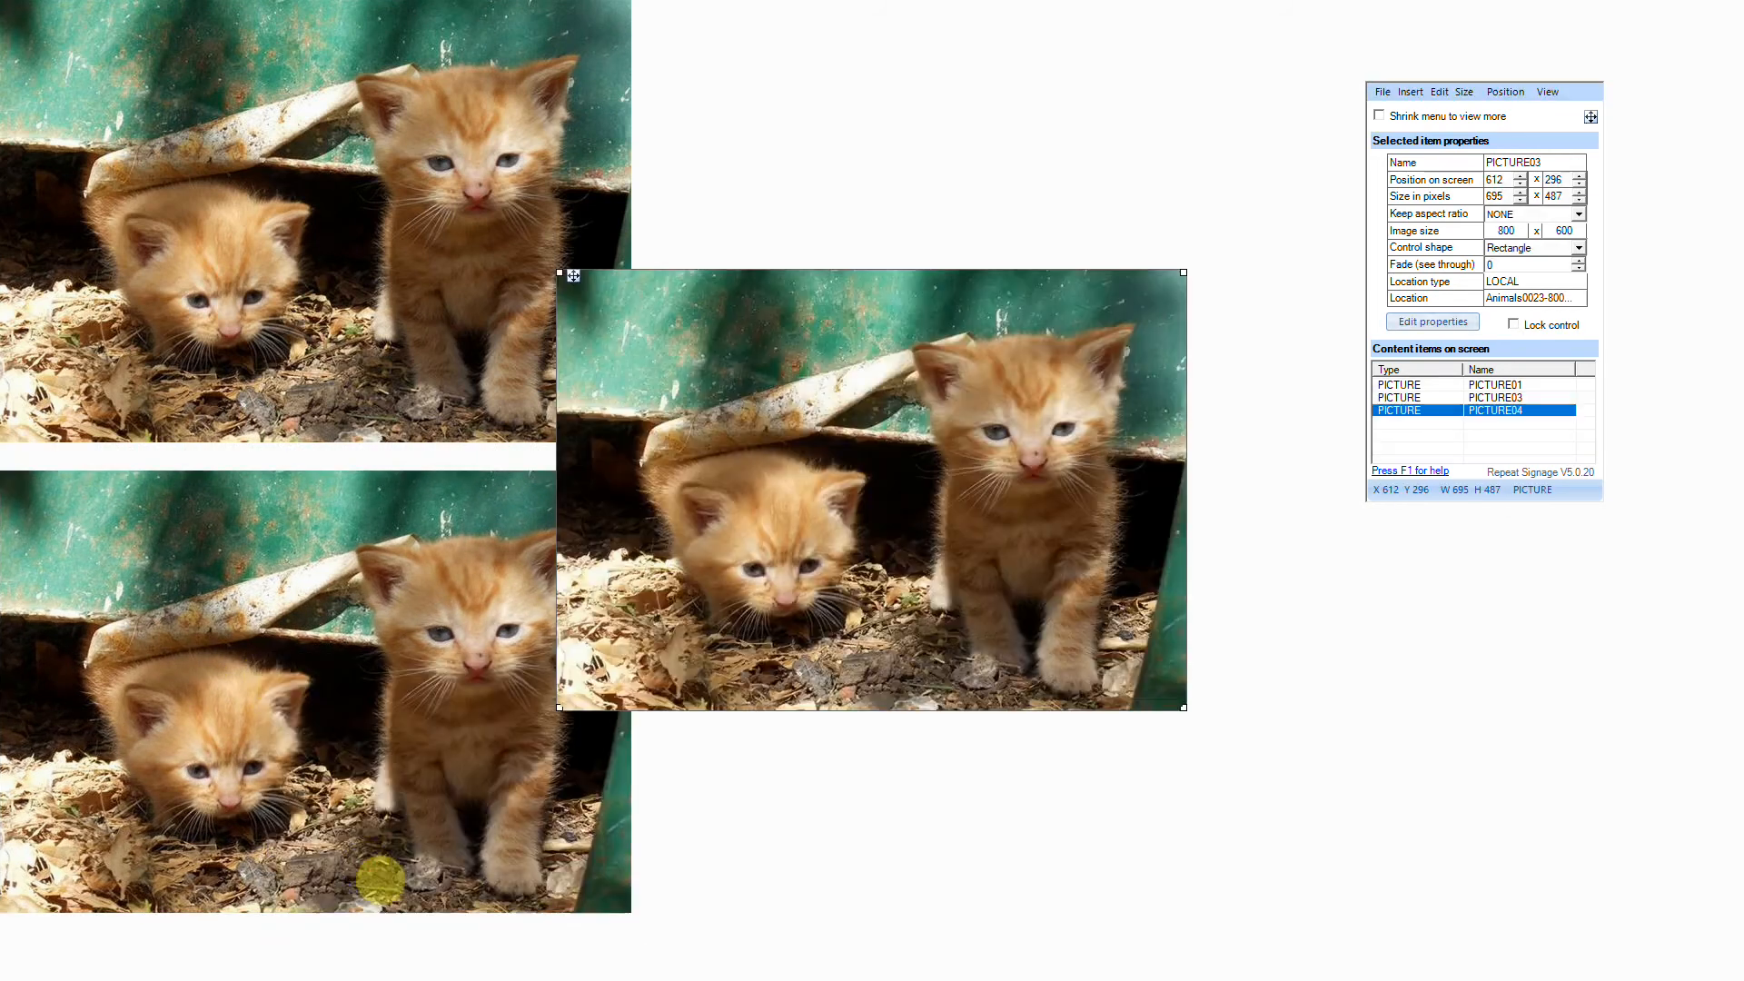
left_click_drag(806, 571, 918, 297)
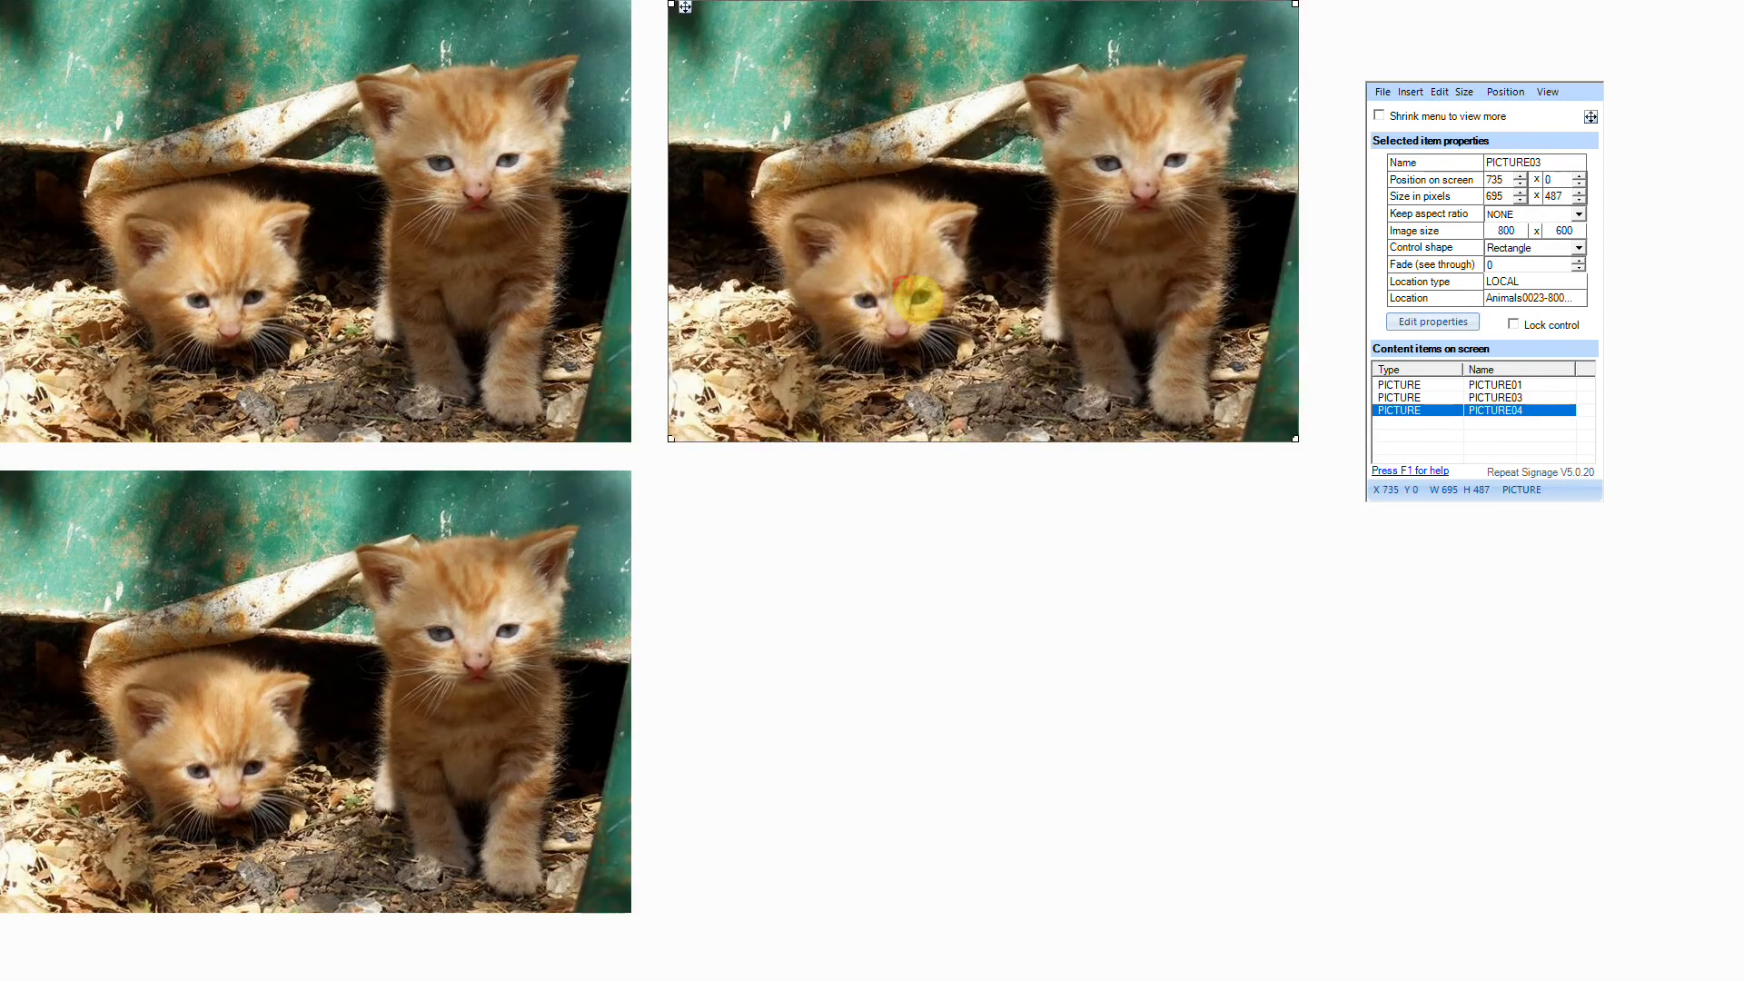
Step: Move the newest picture copy to about 486 x 247, overlapping the other two pictures, and send it to the back
left_click_drag(776, 346, 549, 571)
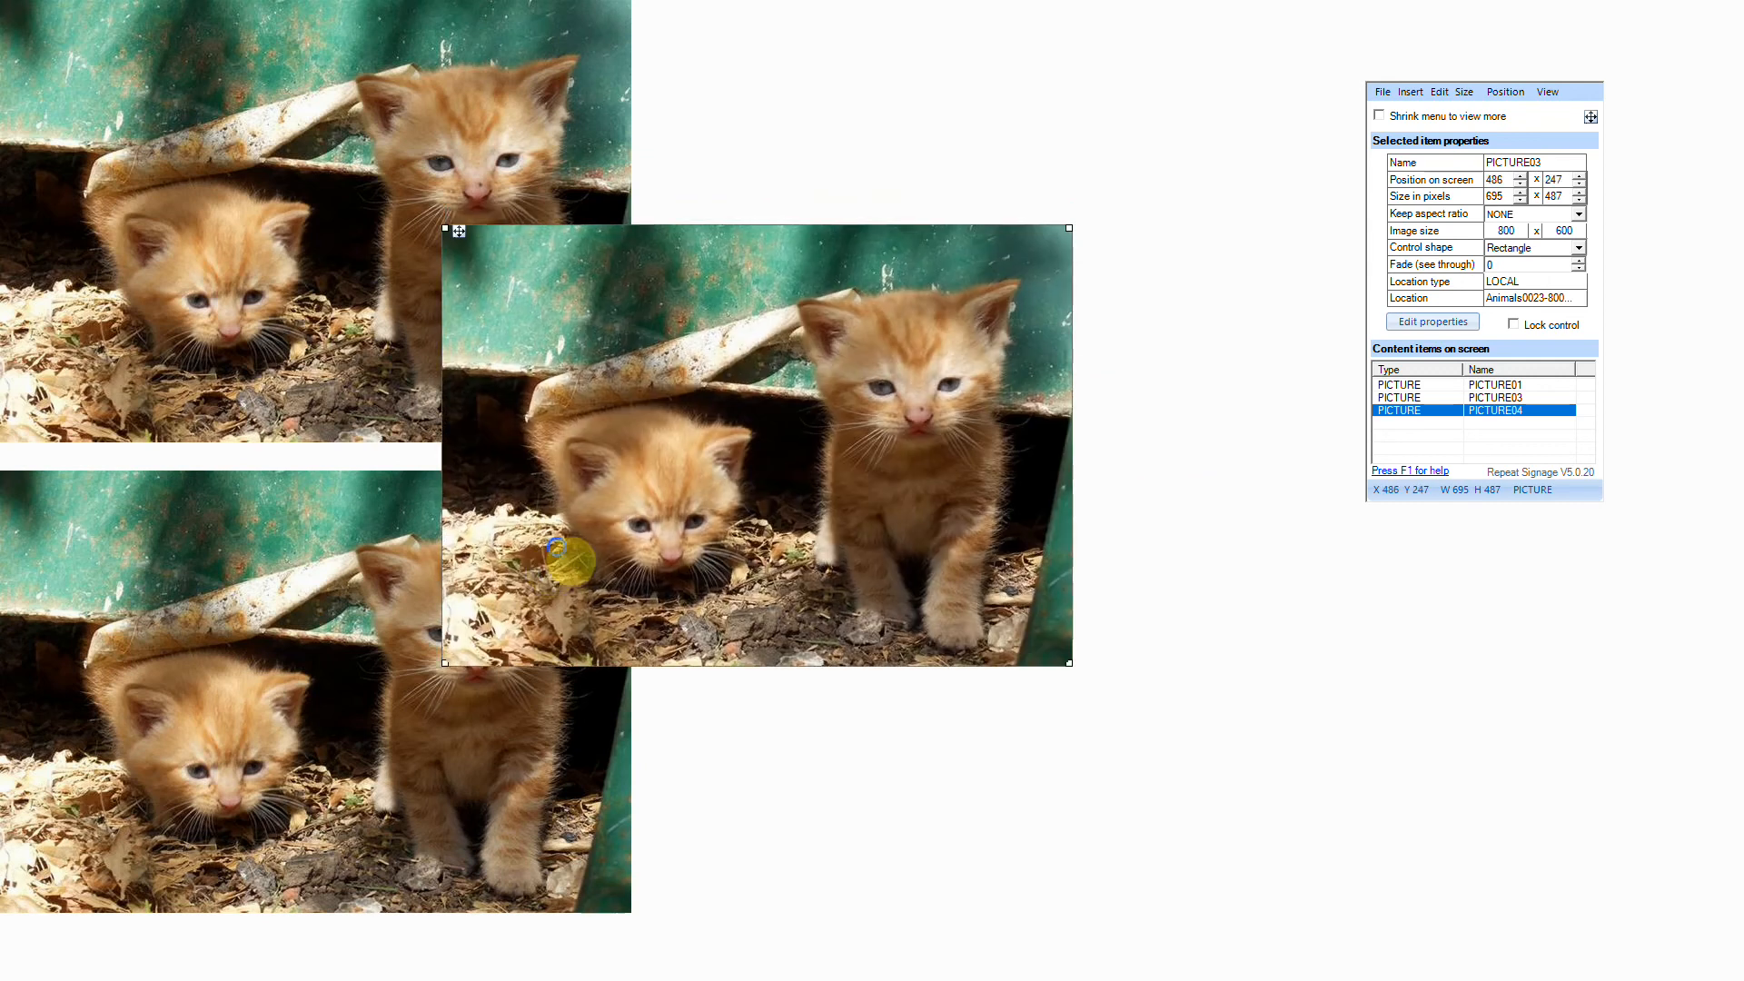
right_click(557, 549)
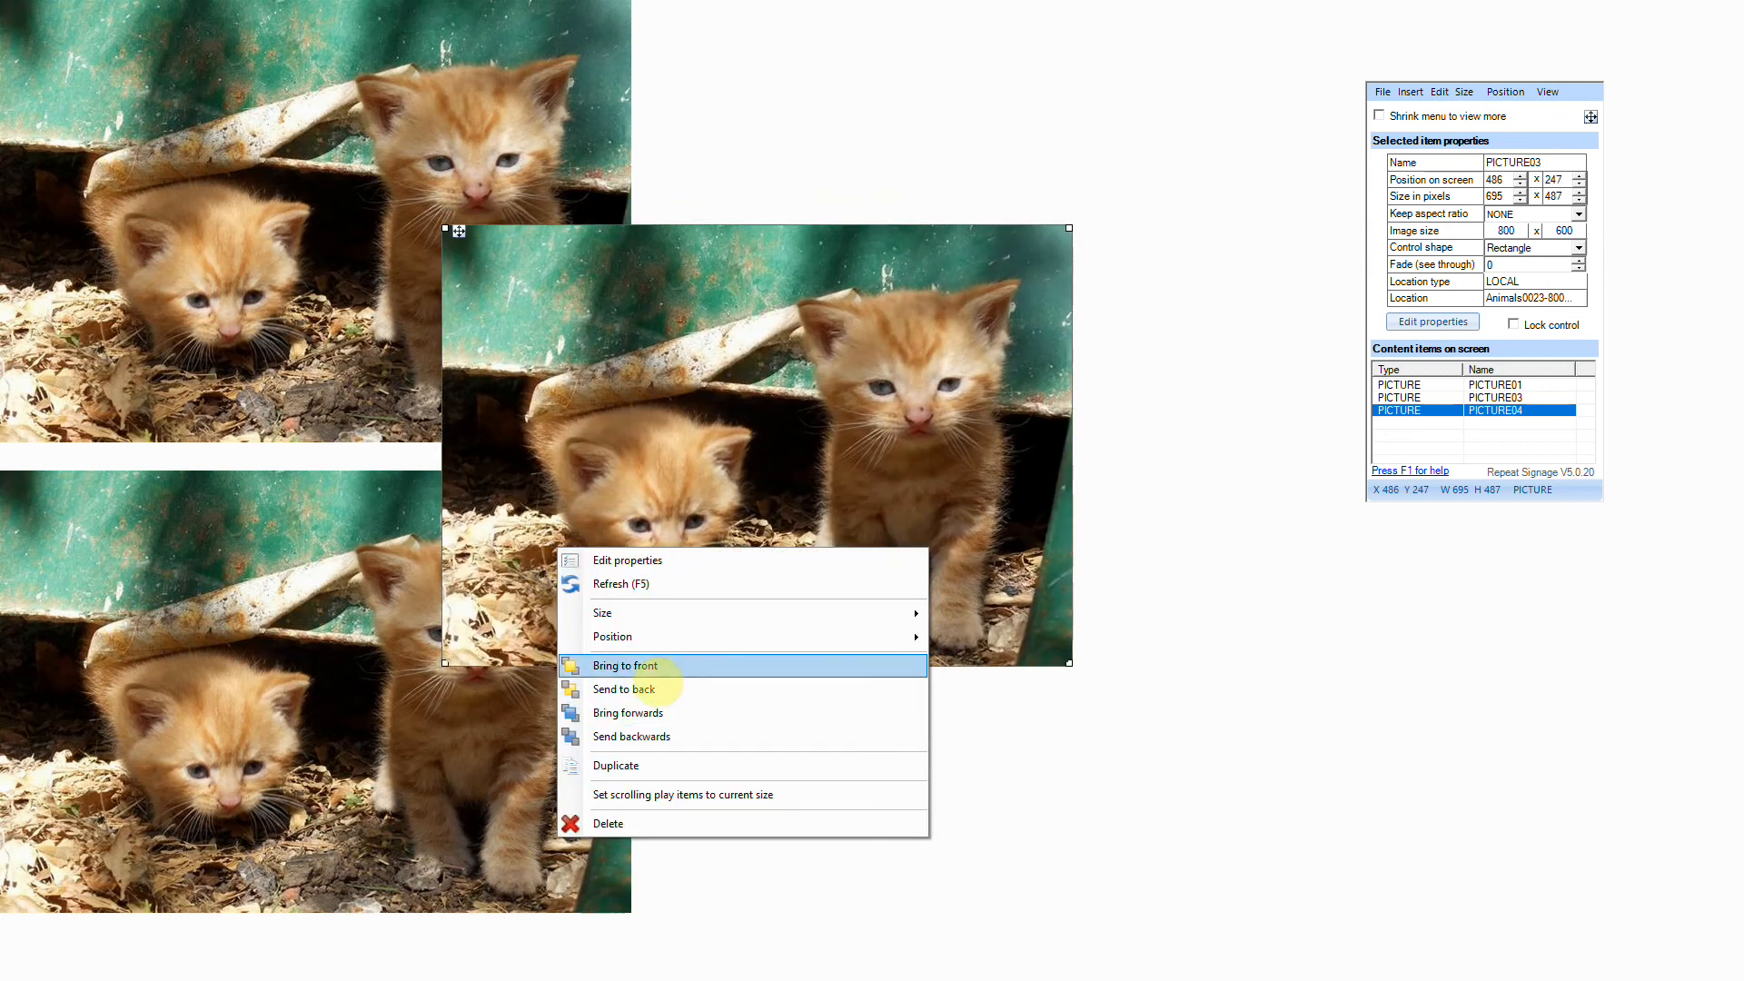
left_click(652, 690)
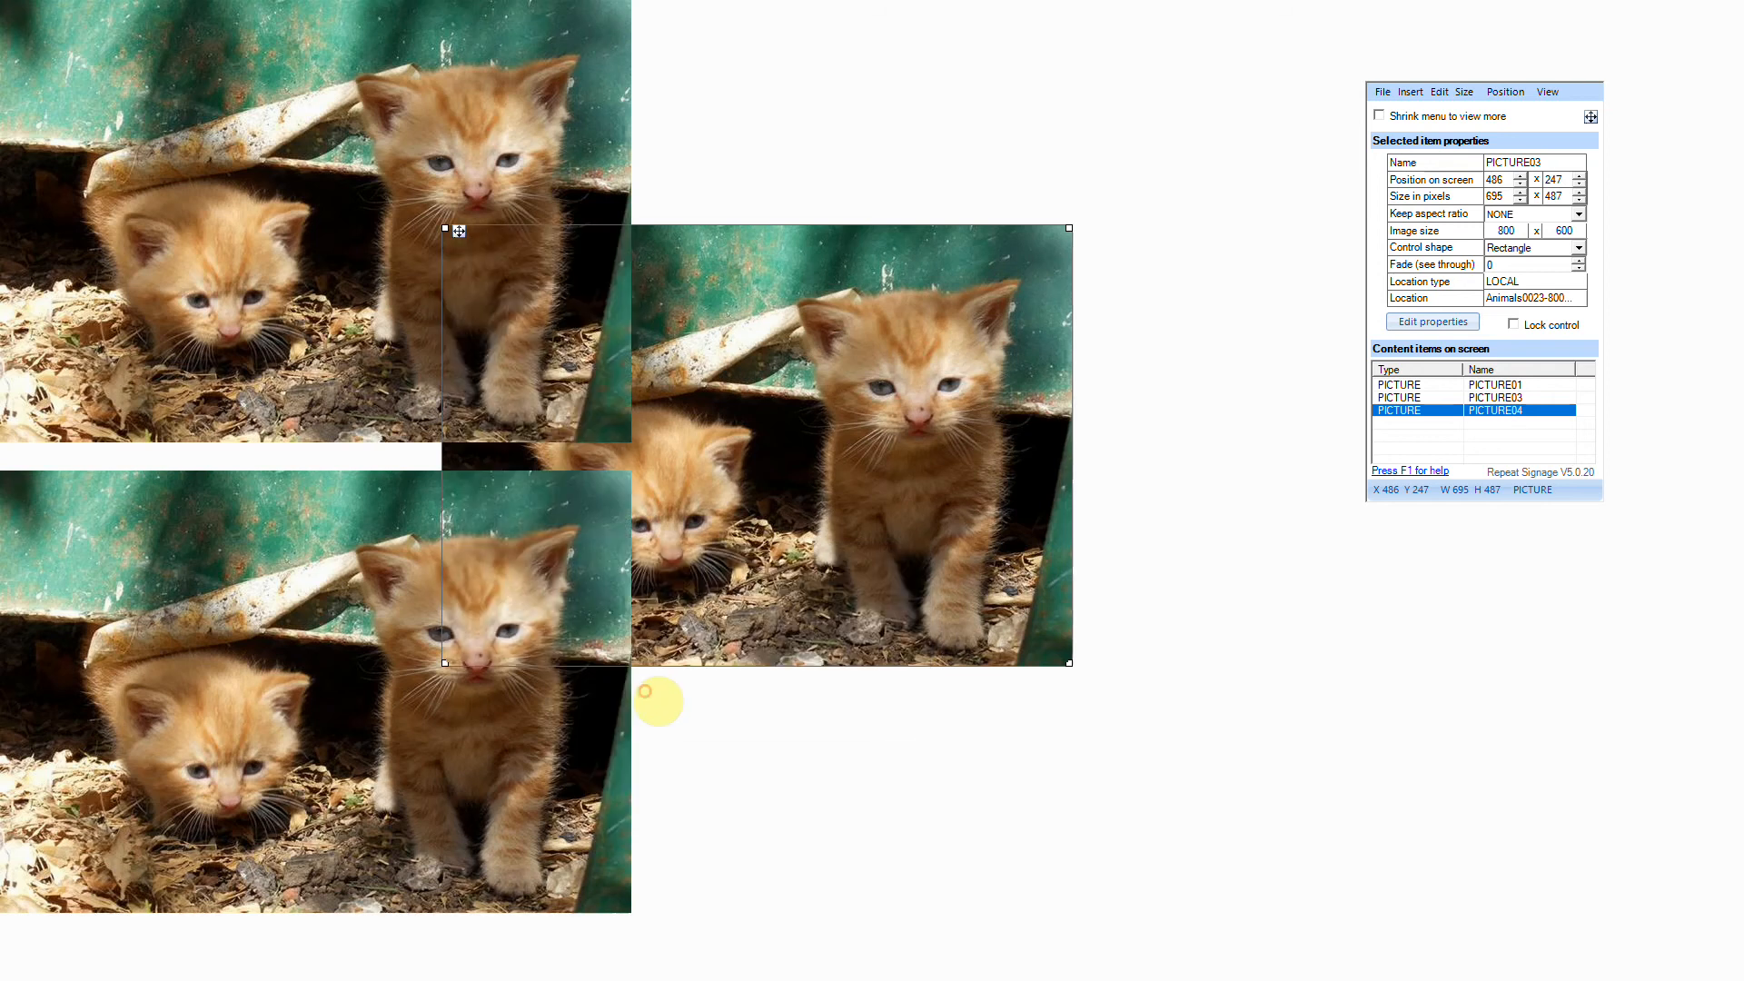
Step: Bring the overlapping picture forwards one level and send the lower picture backwards behind it
right_click(705, 506)
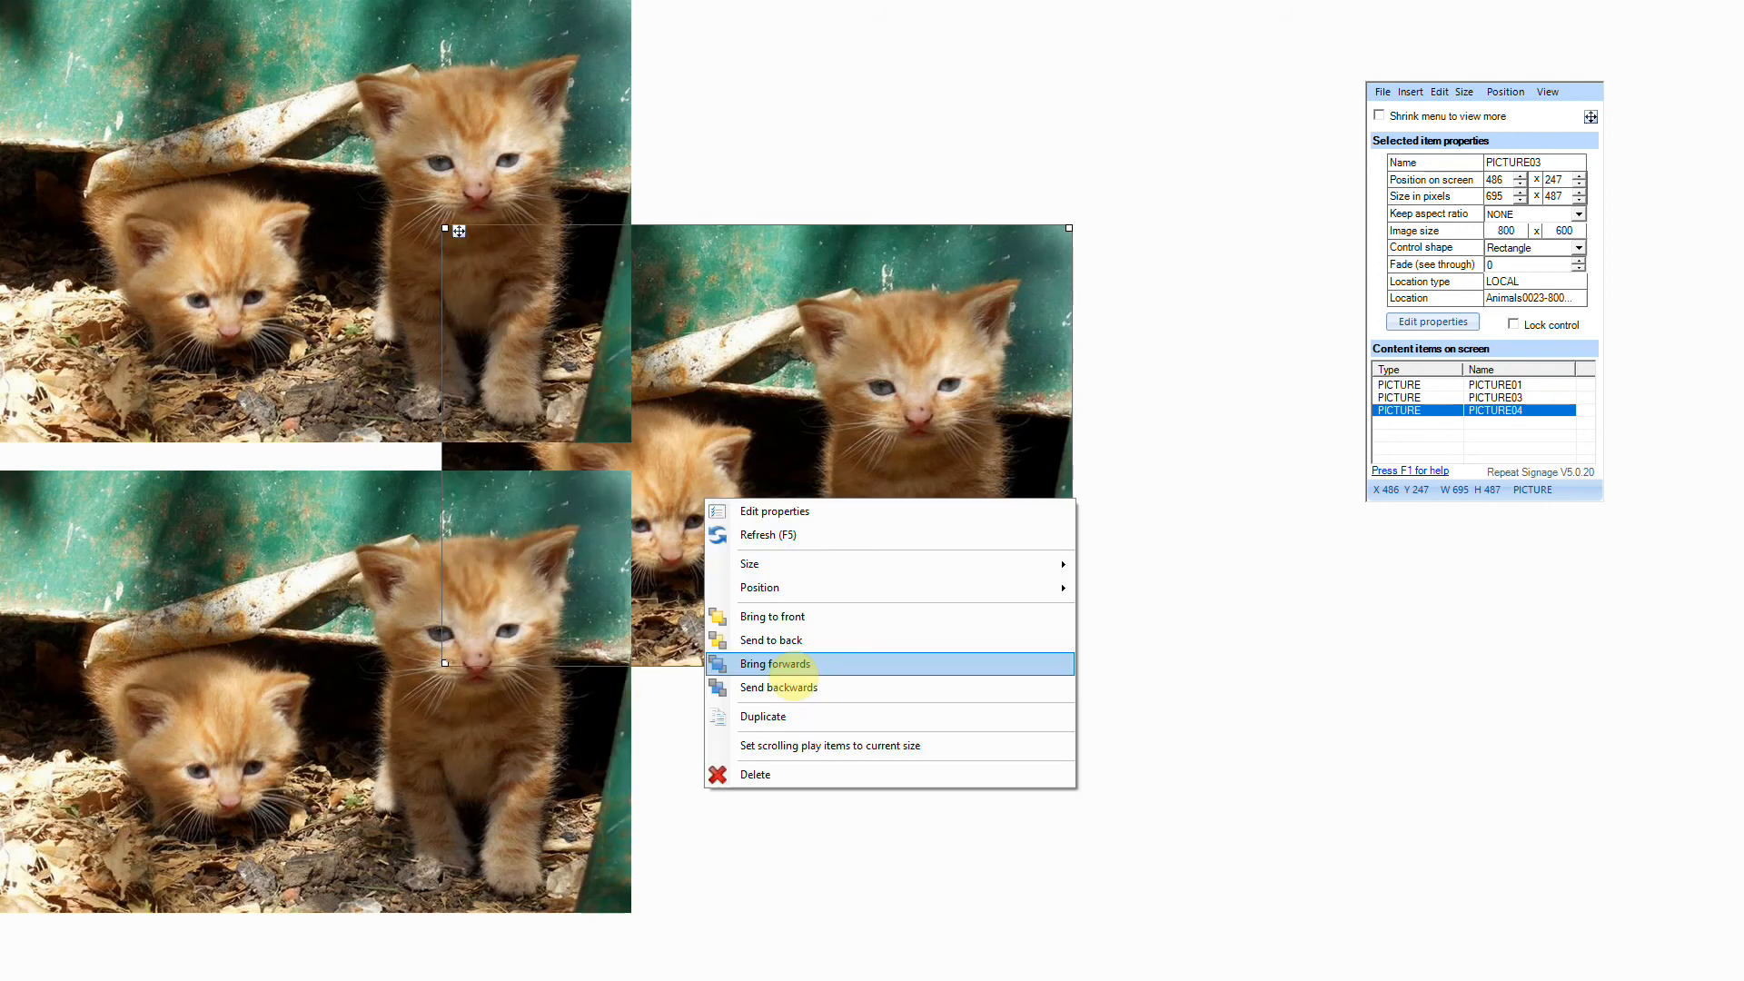
left_click(780, 662)
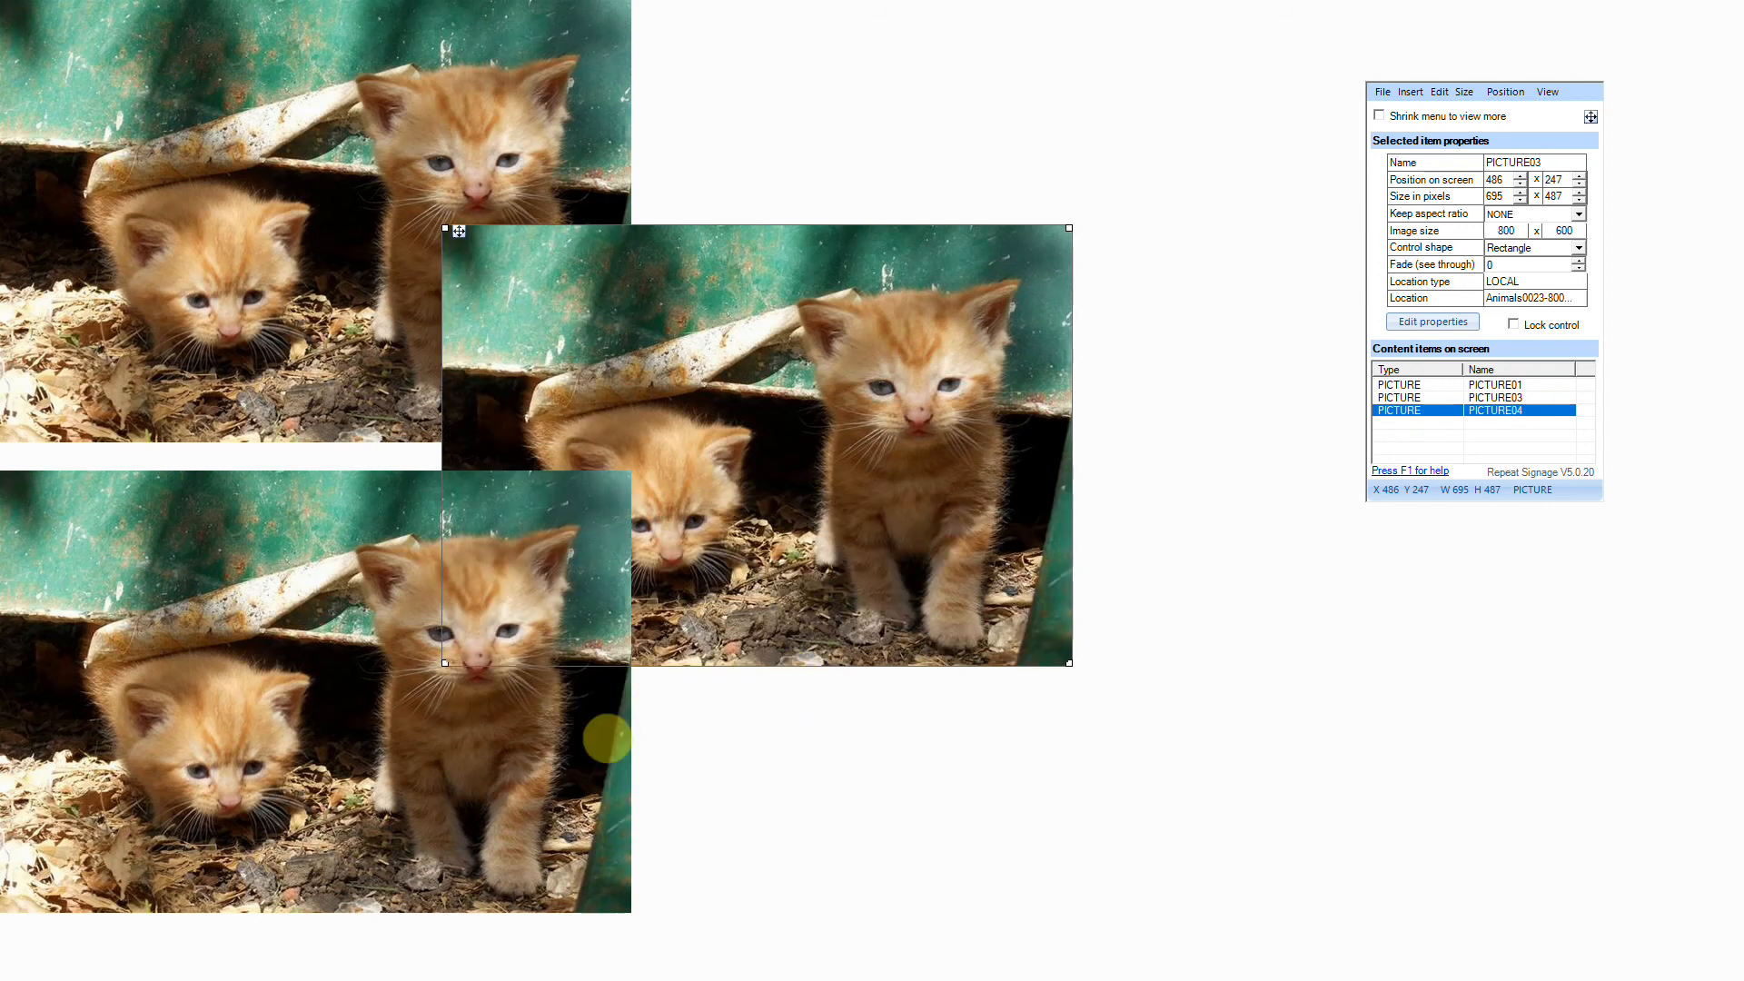
right_click(531, 655)
left_click(644, 850)
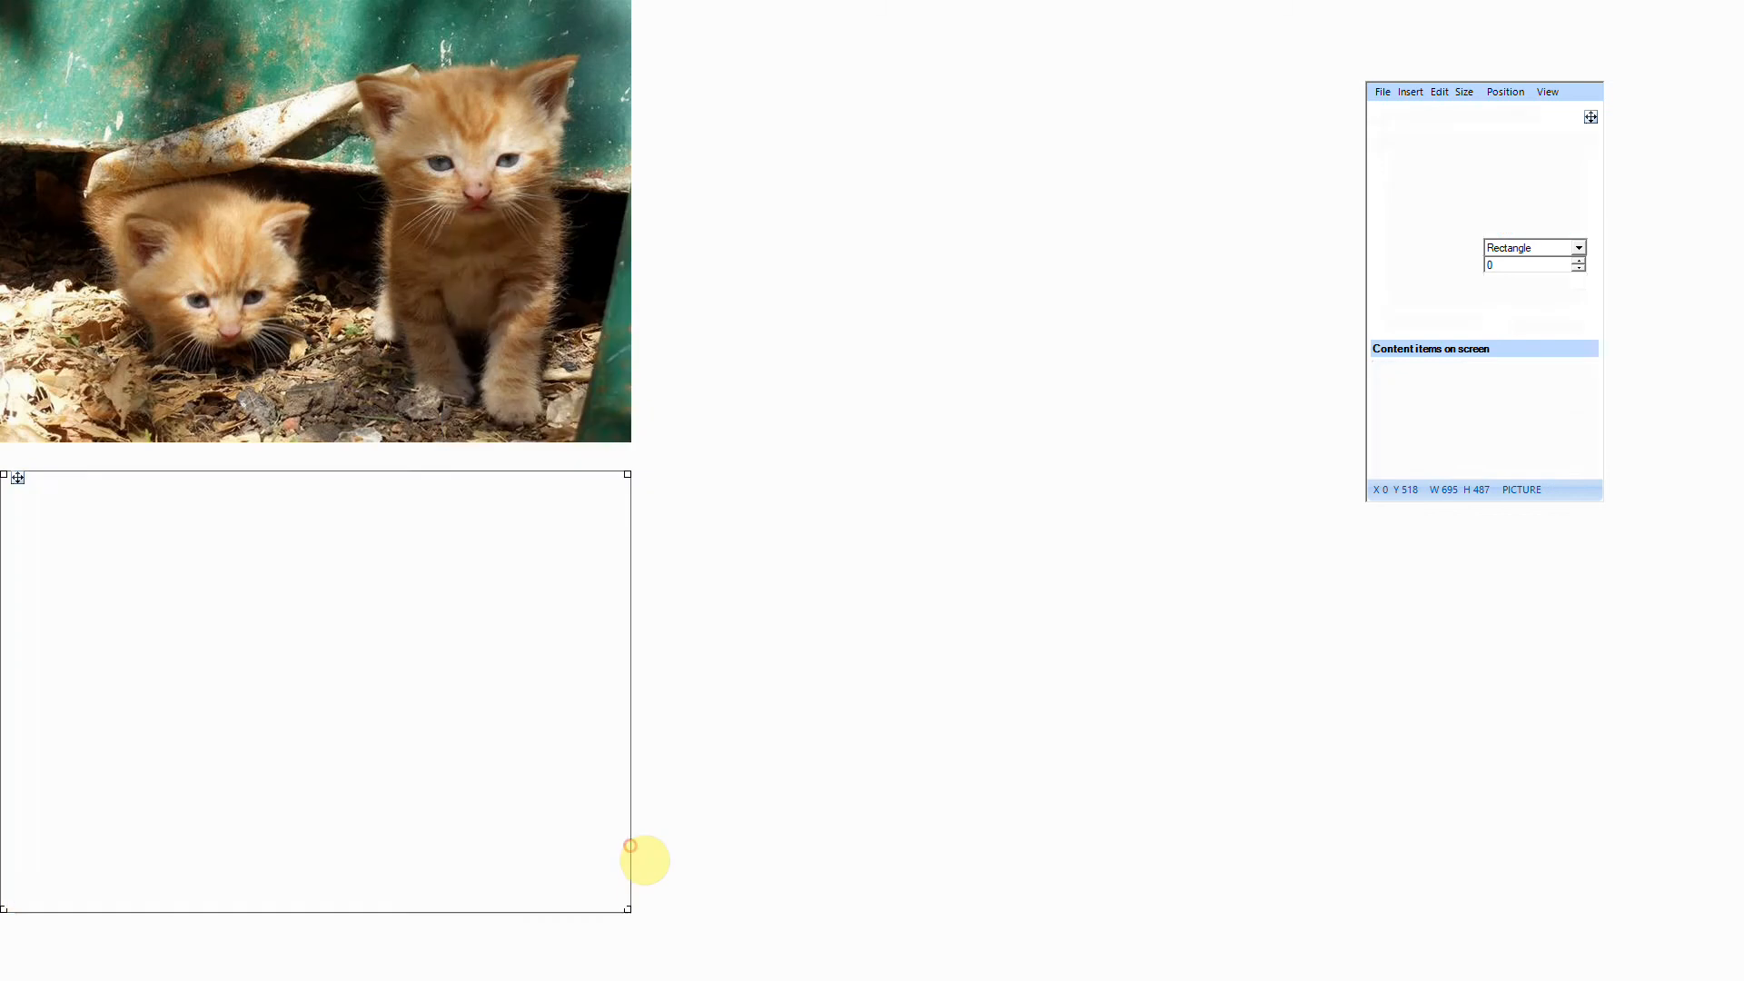
Step: Select the overlapping picture and position it at the centre of the screen
left_click(802, 627)
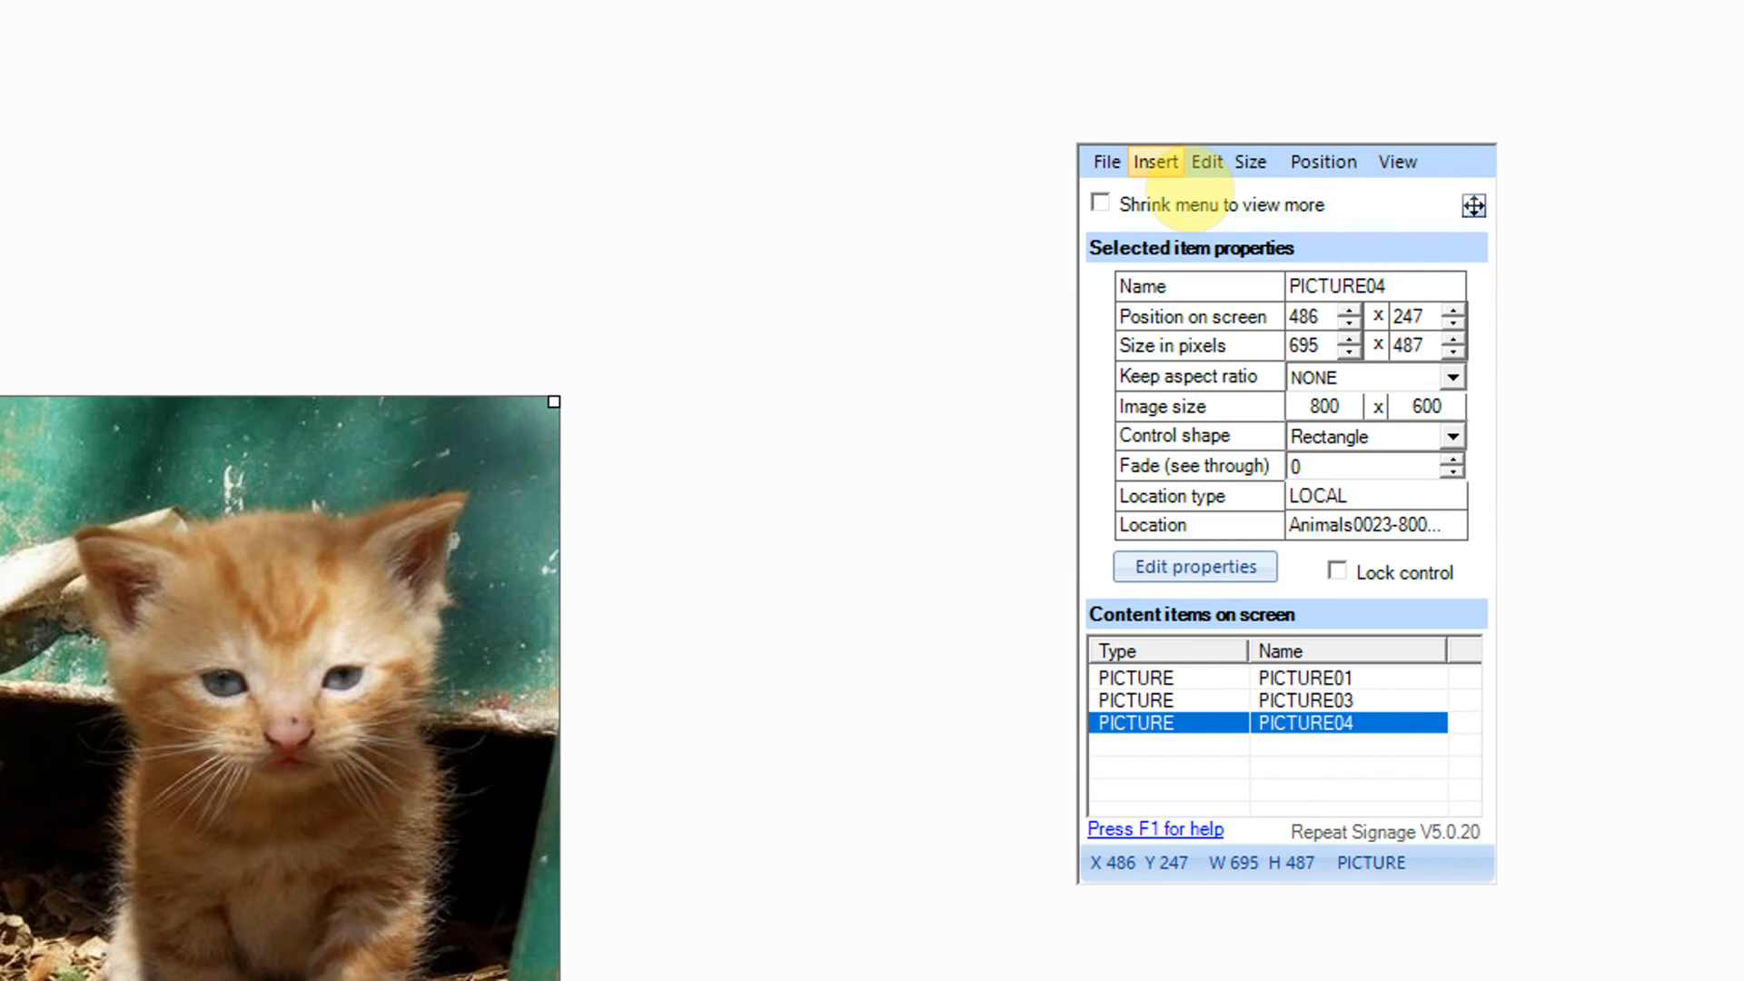
left_click(1206, 162)
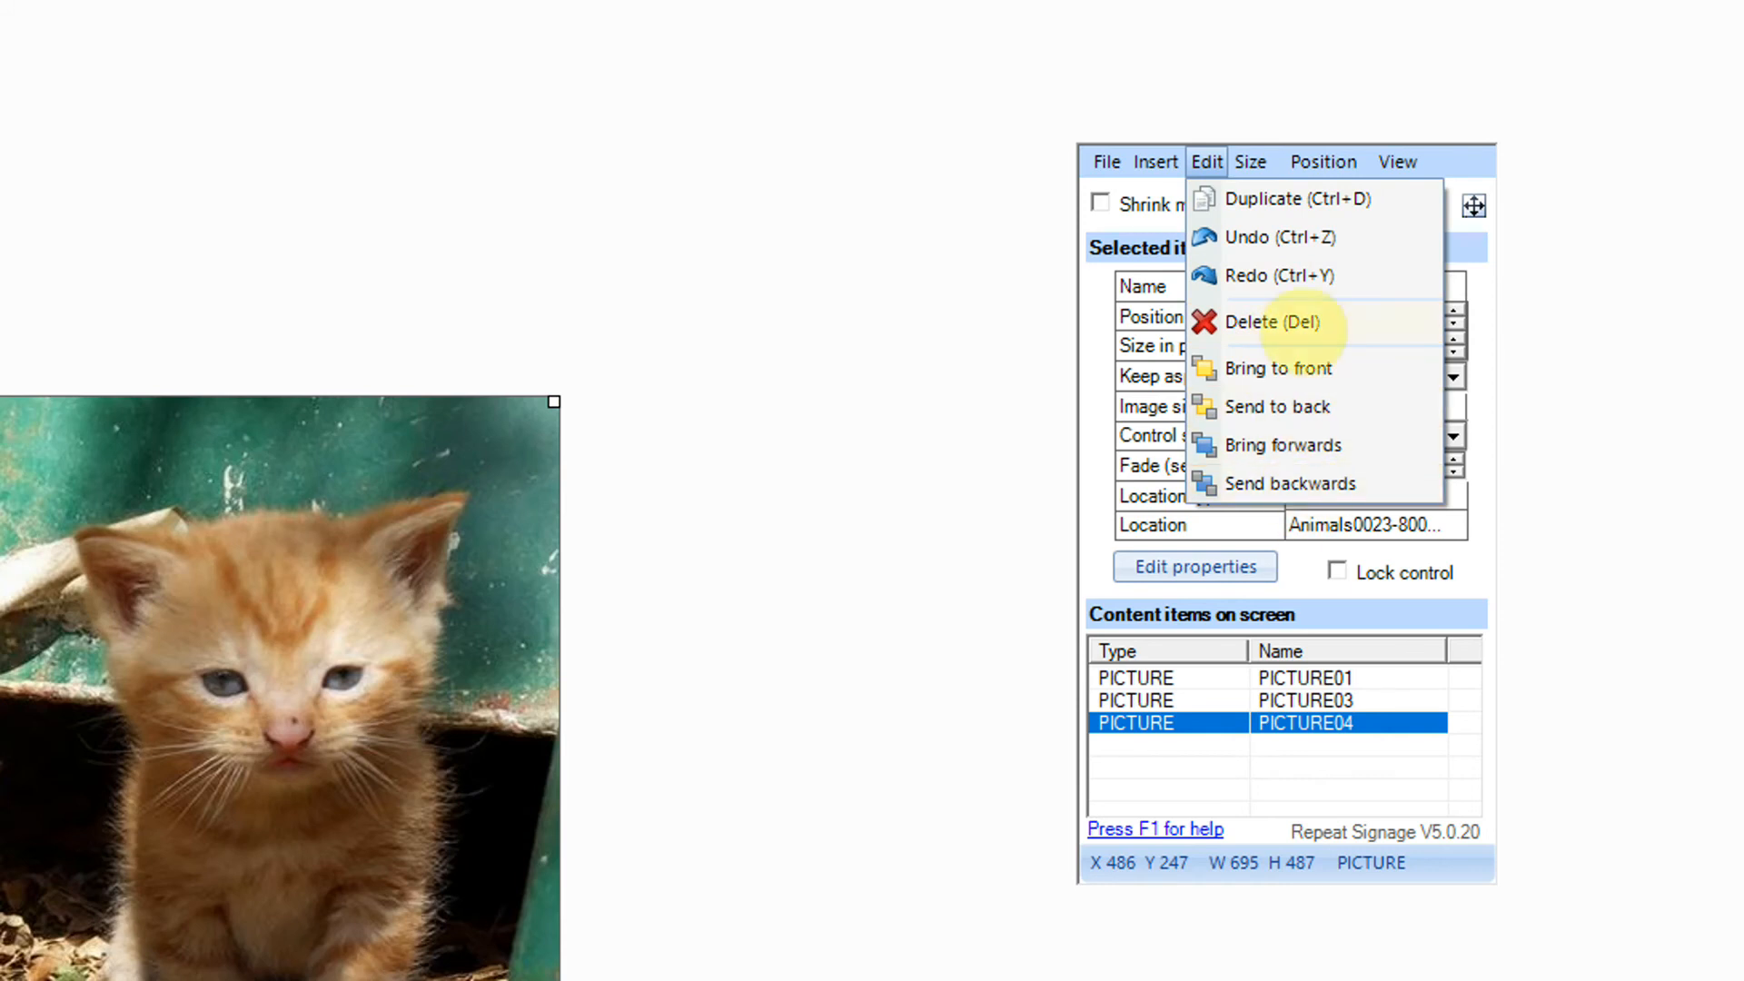
mouse_move(1253, 162)
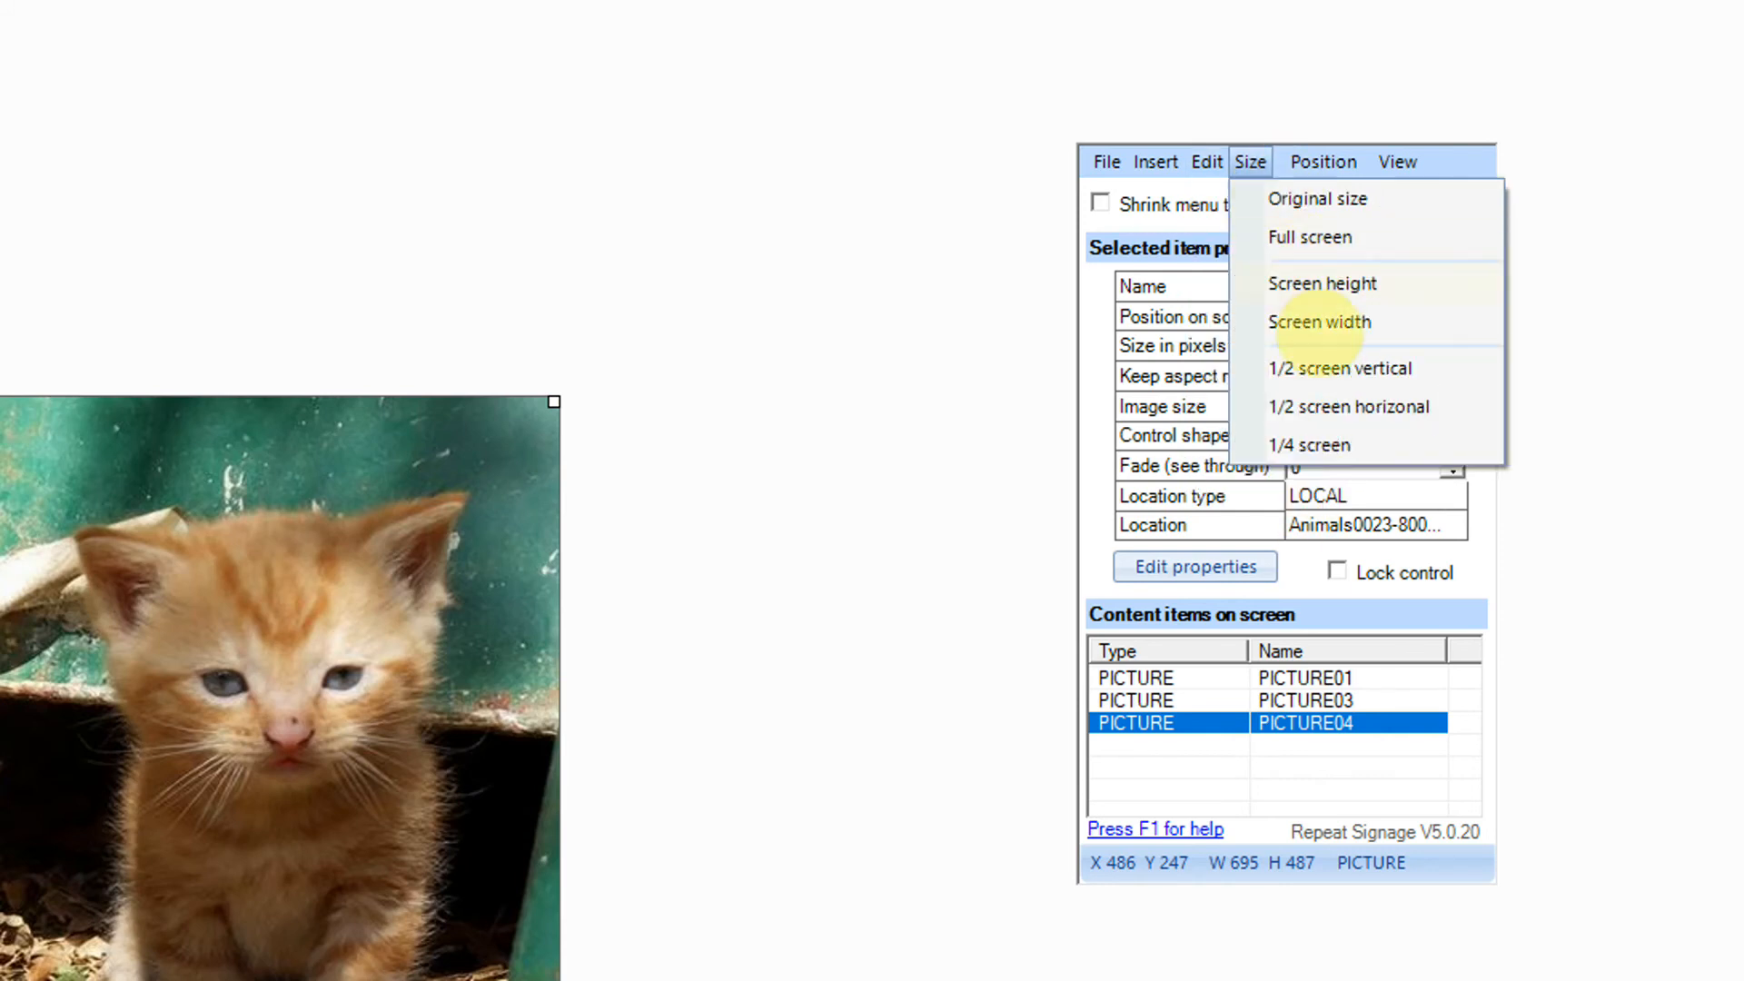
mouse_move(1342, 177)
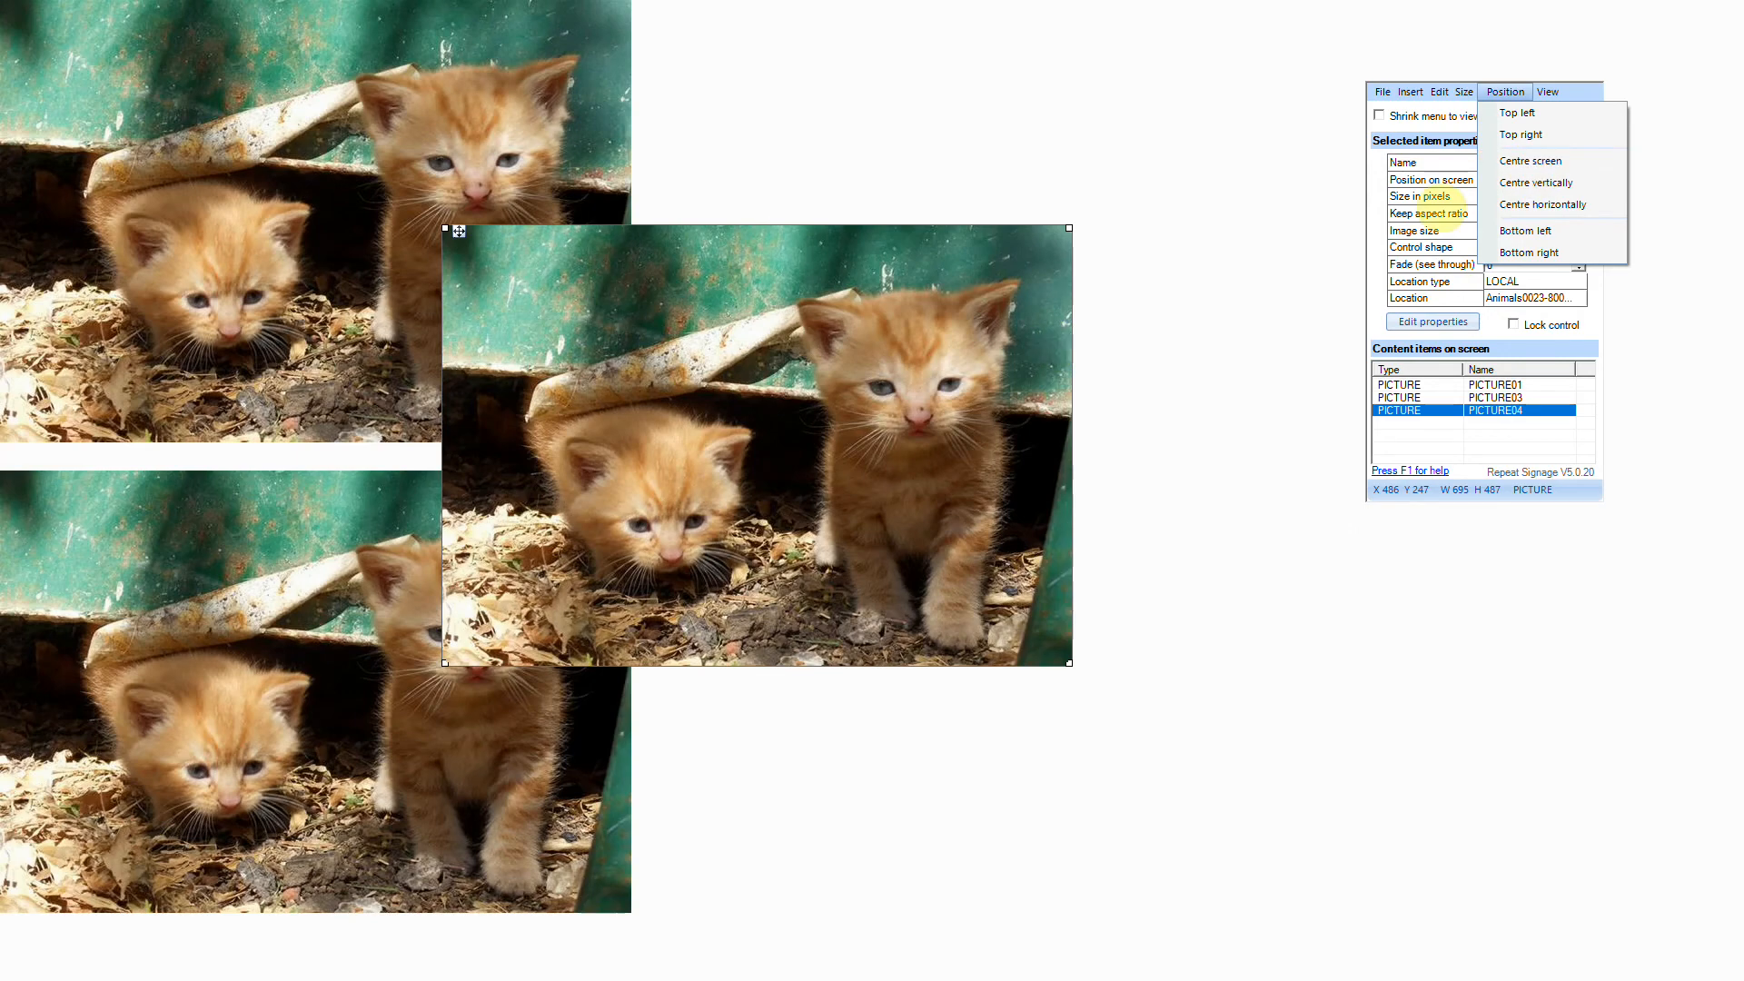
left_click(1517, 162)
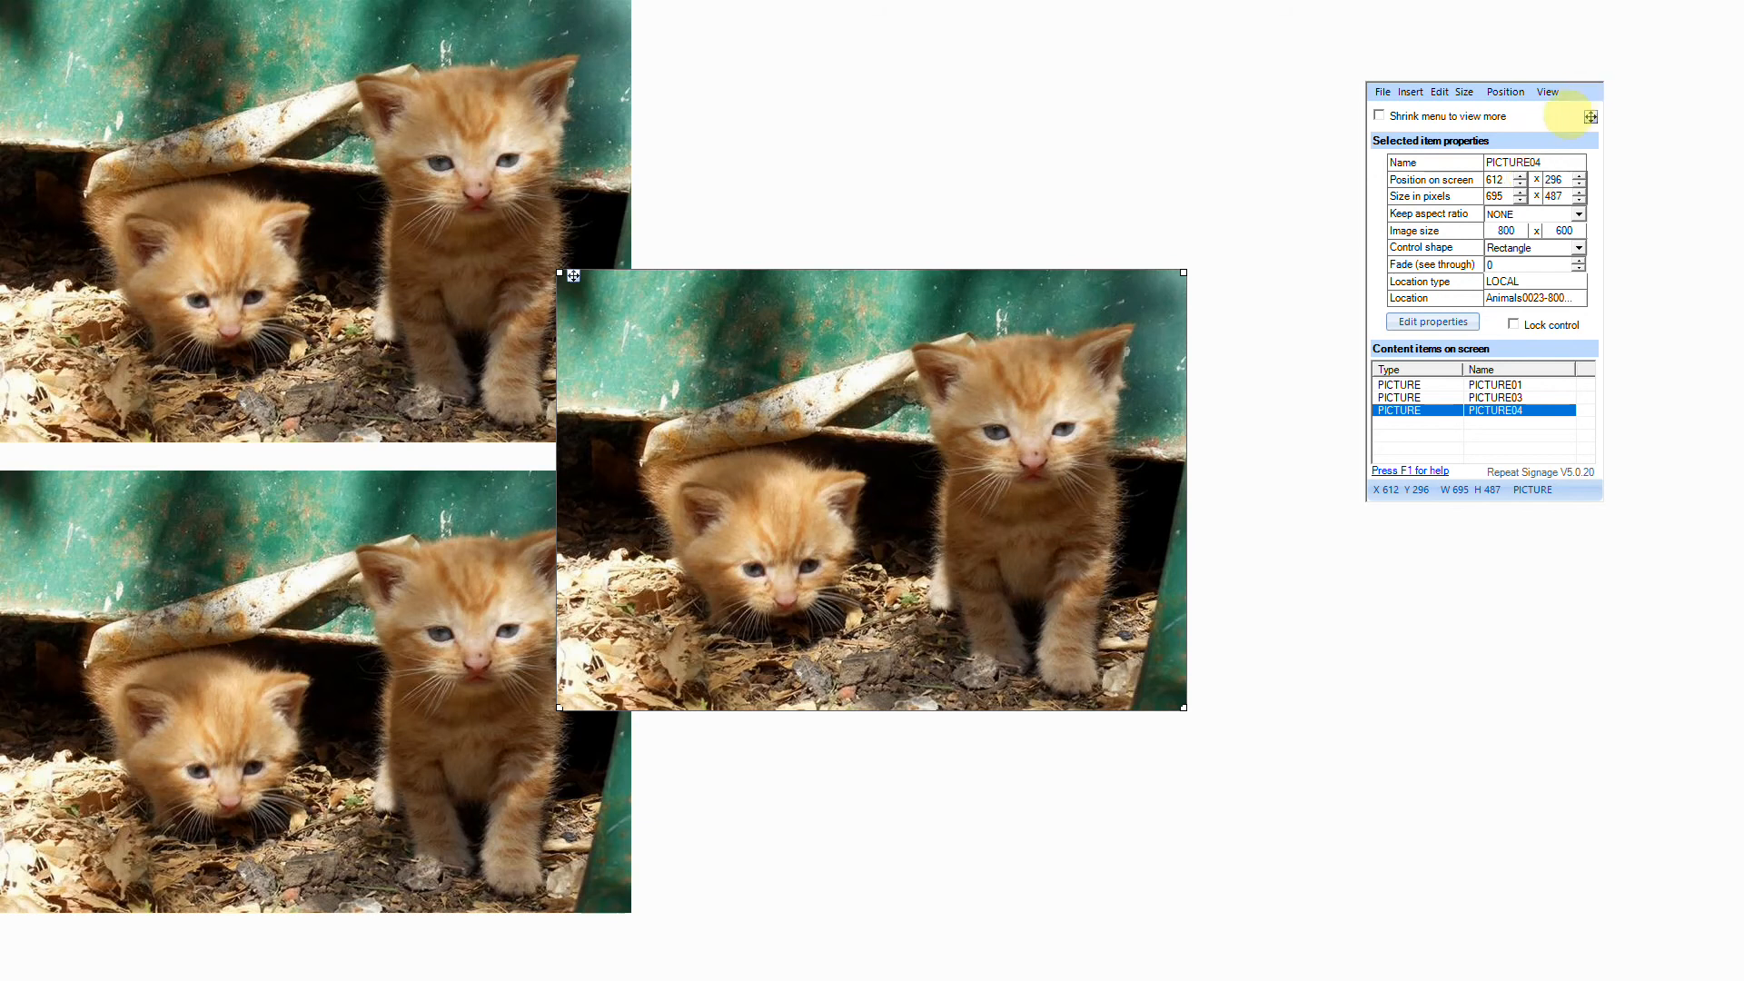
Step: Preview the presentation, return to the designer, and look through the content controls available for insertion
left_click(1548, 91)
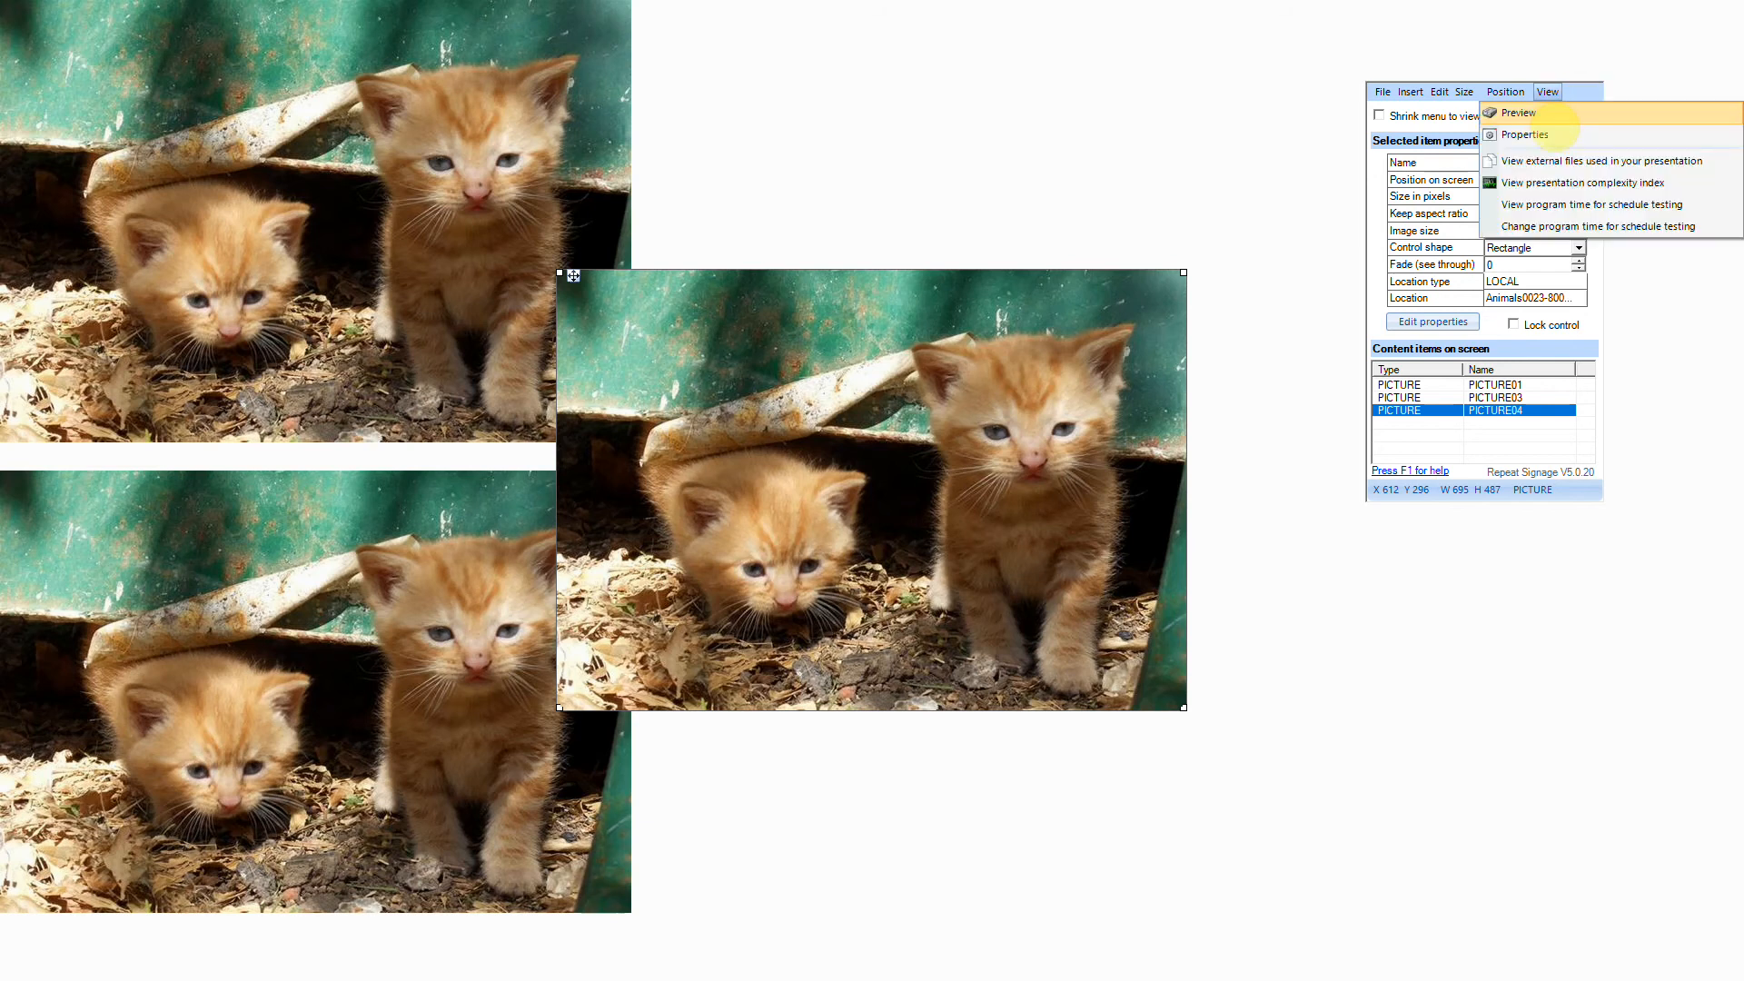
left_click(1541, 112)
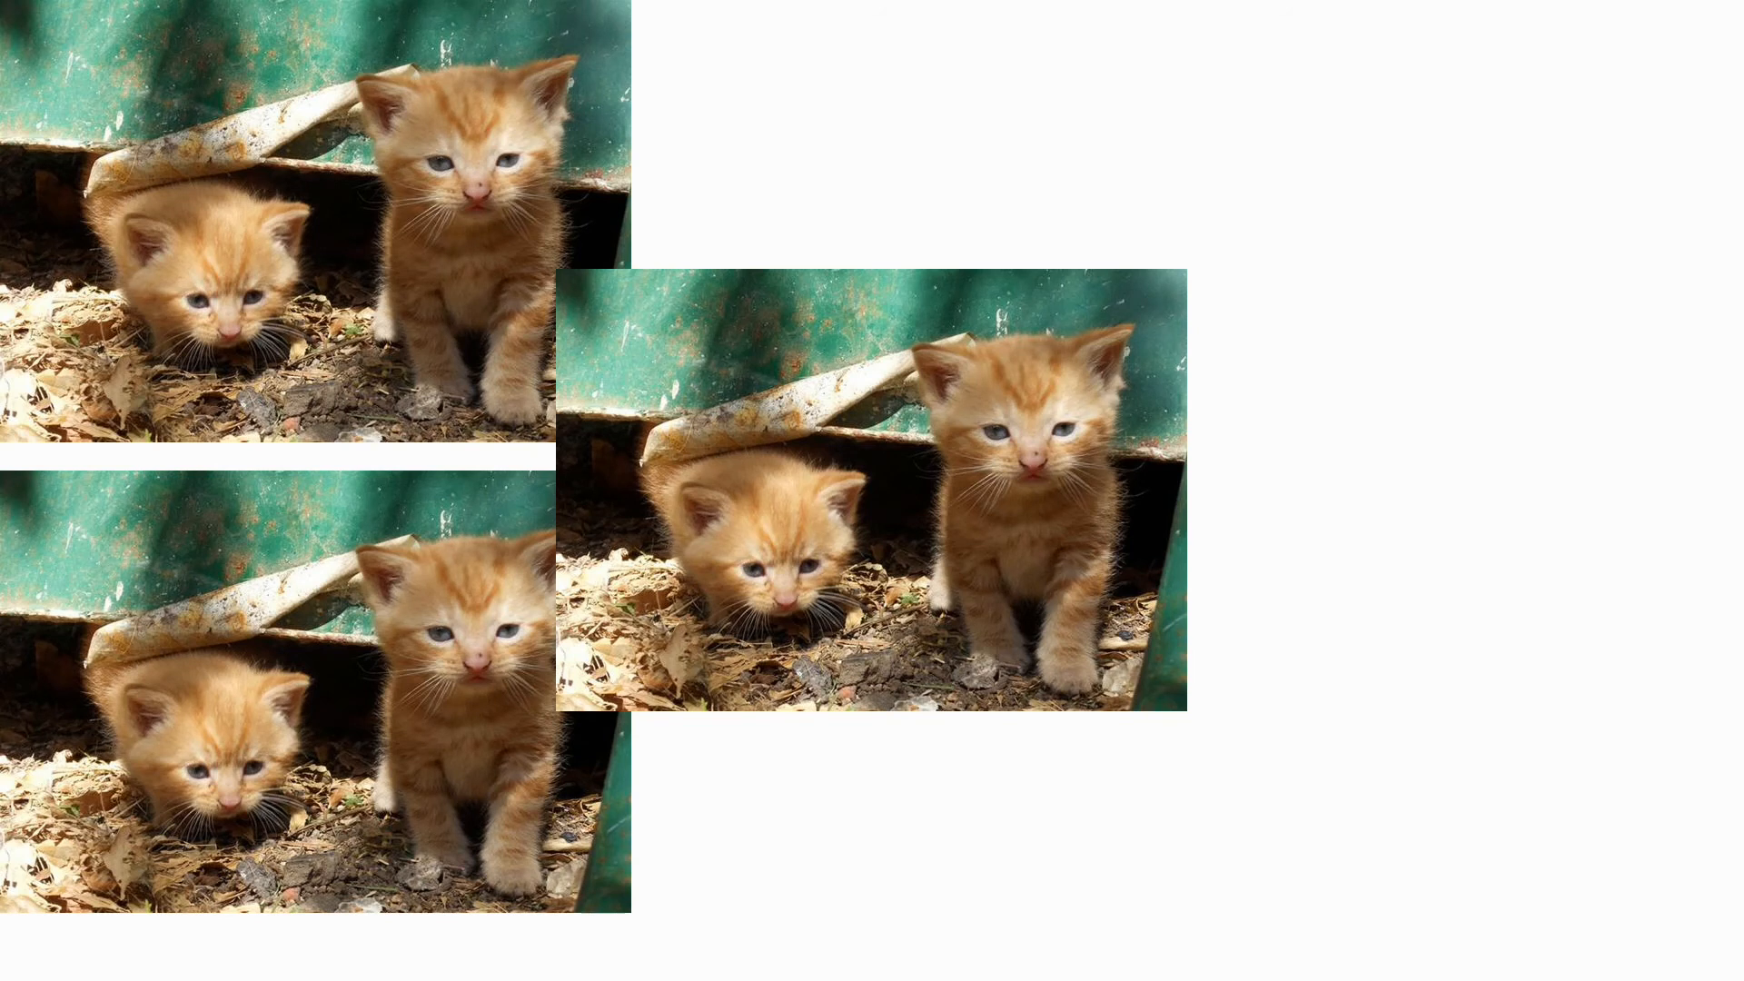
left_click(1554, 125)
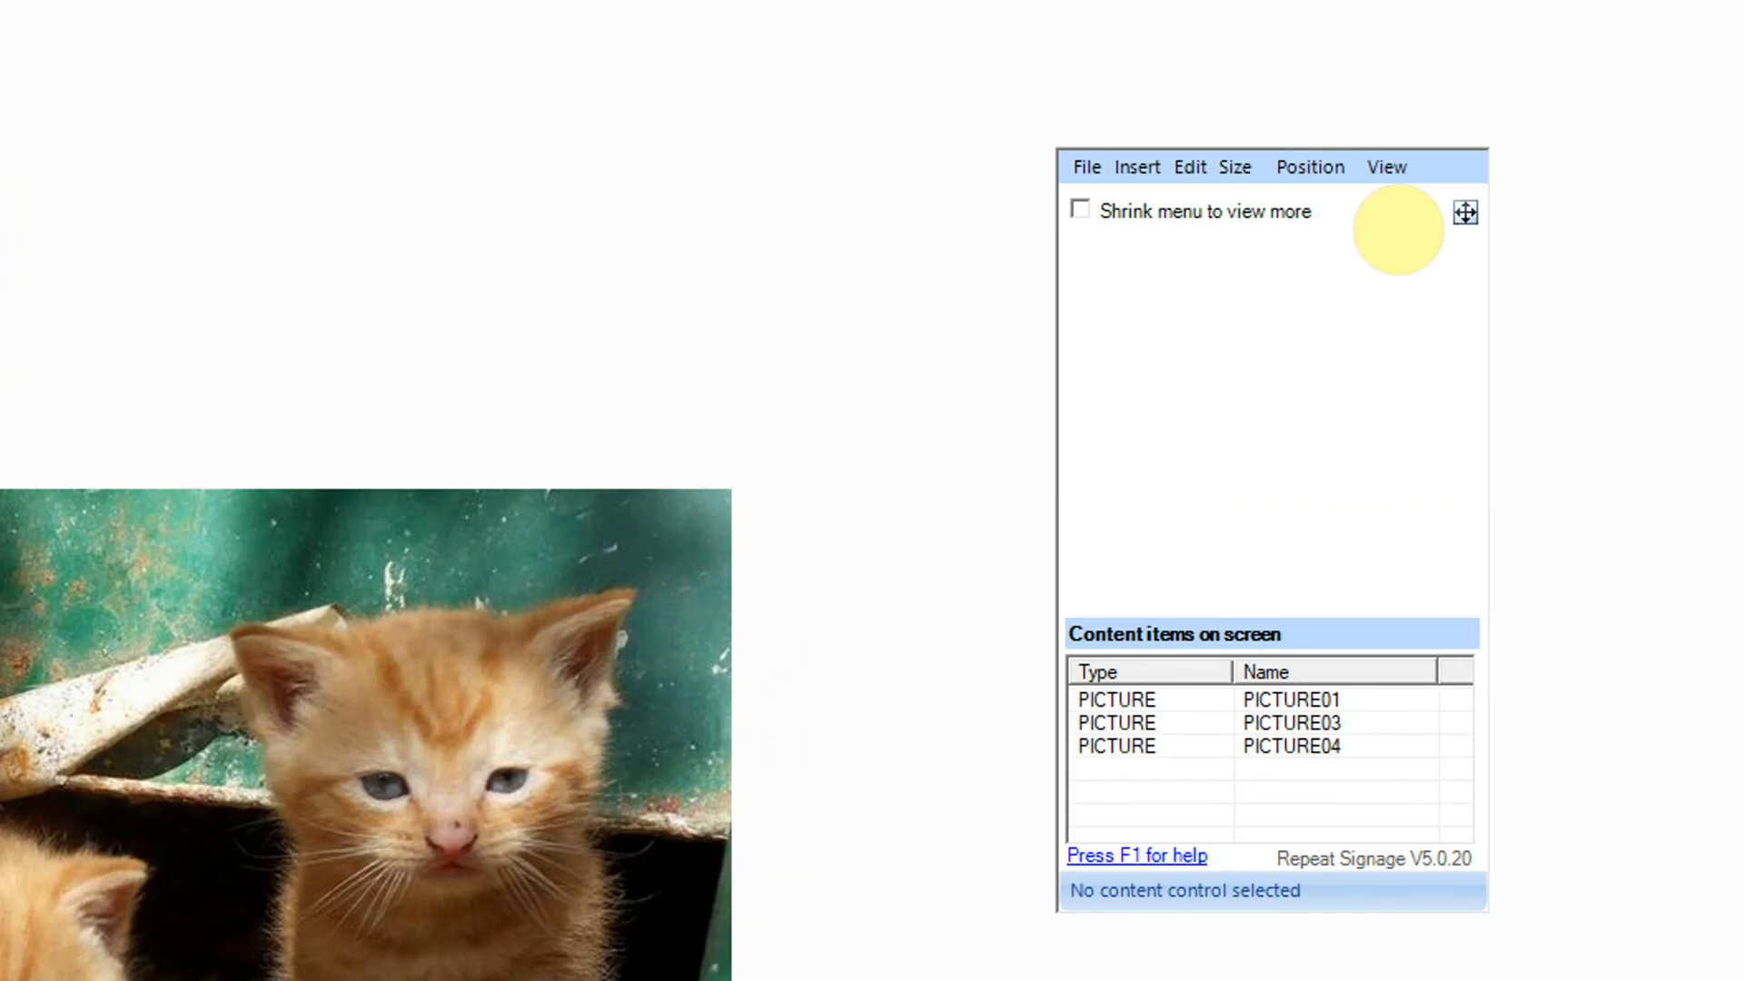
left_click(1140, 169)
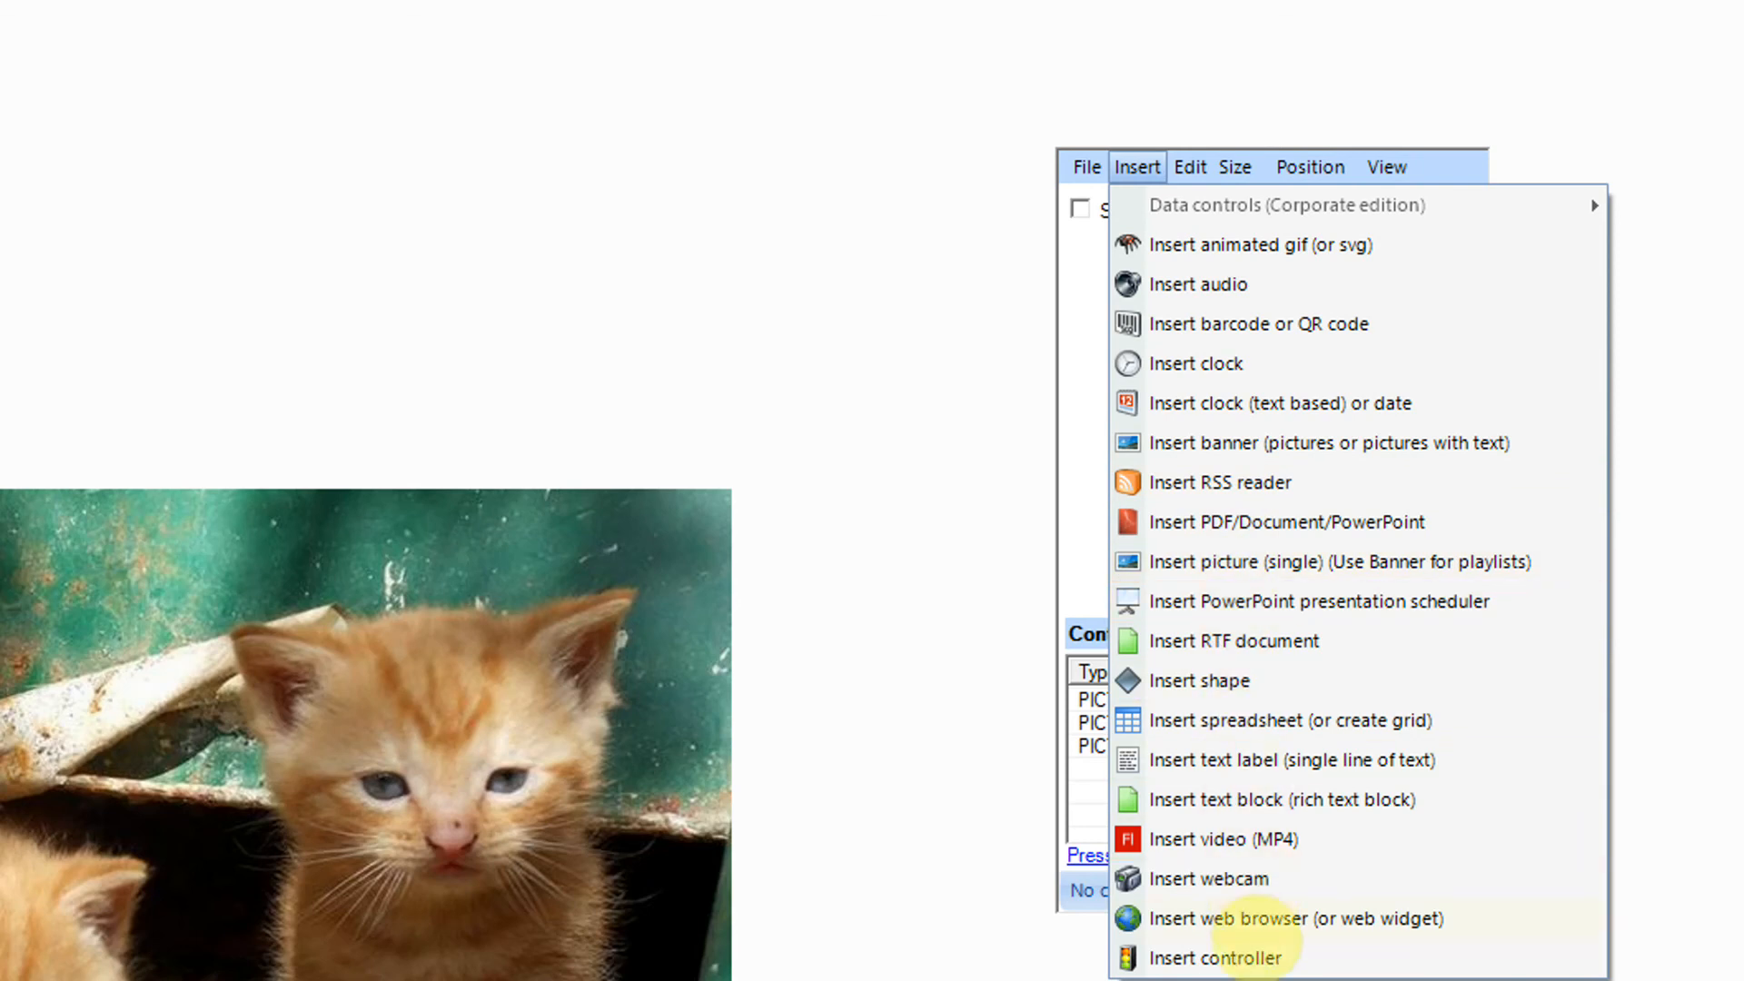
key("Escape")
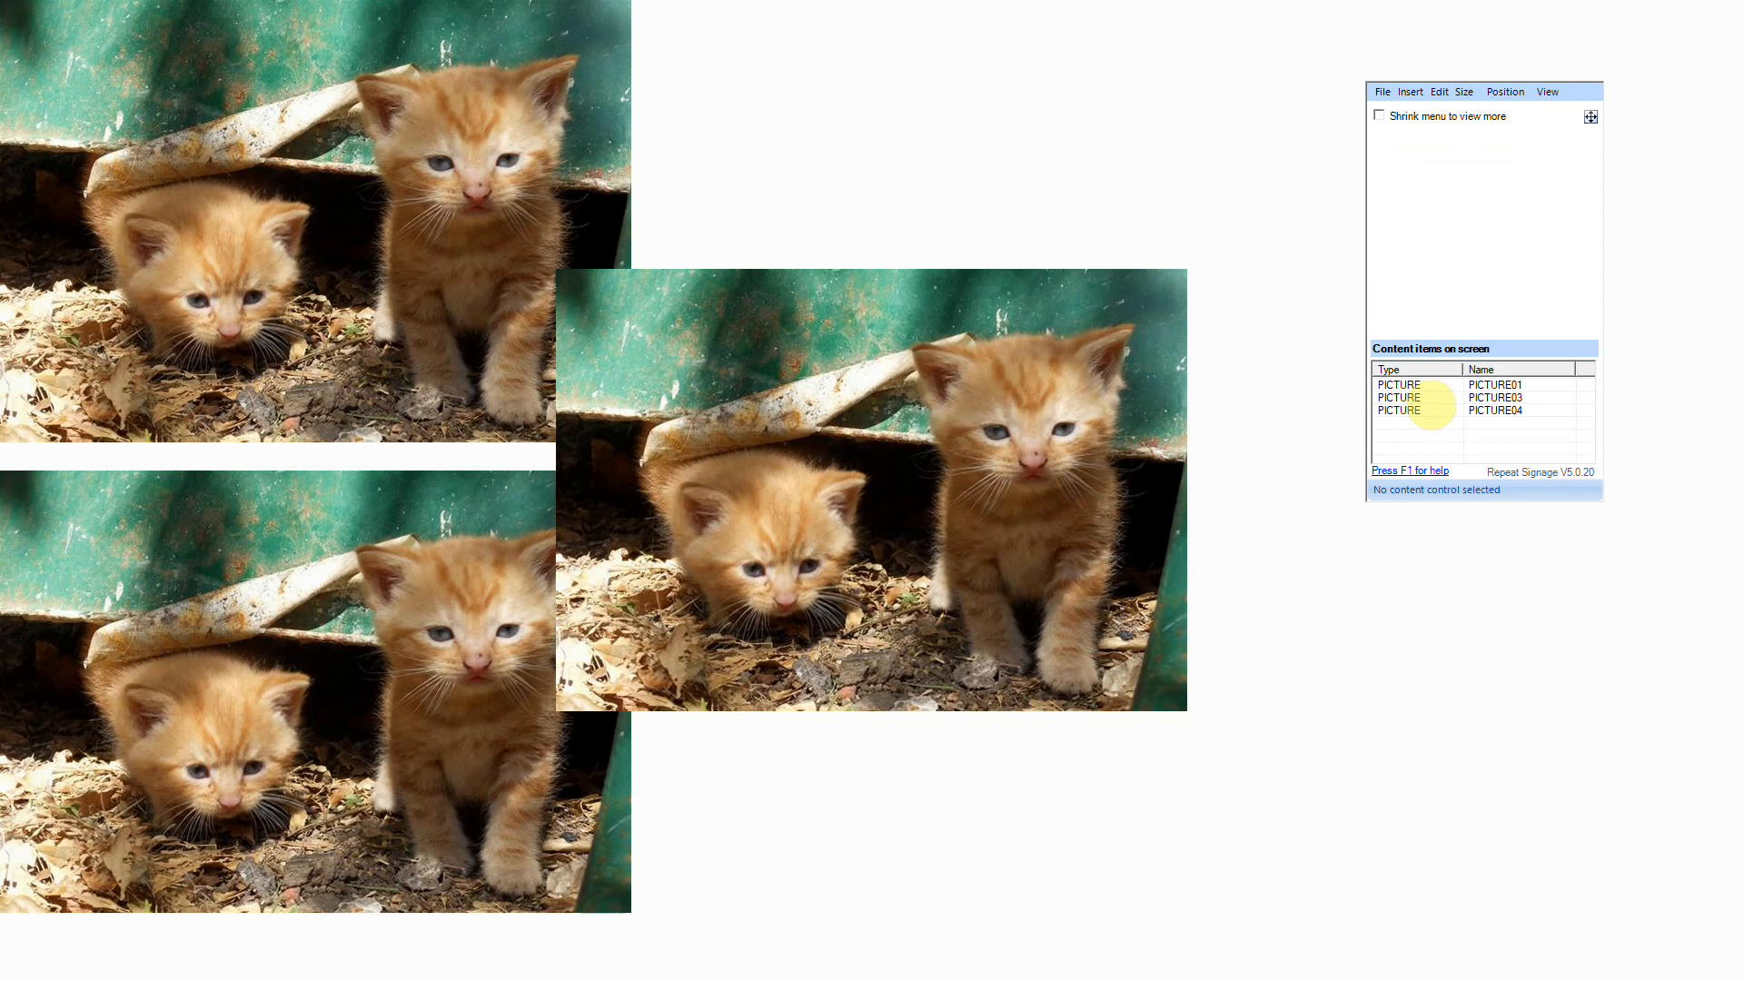
Step: Change the control grid description of the first picture, PICTURE01, to Cat1 in its additional properties
left_click(1417, 386)
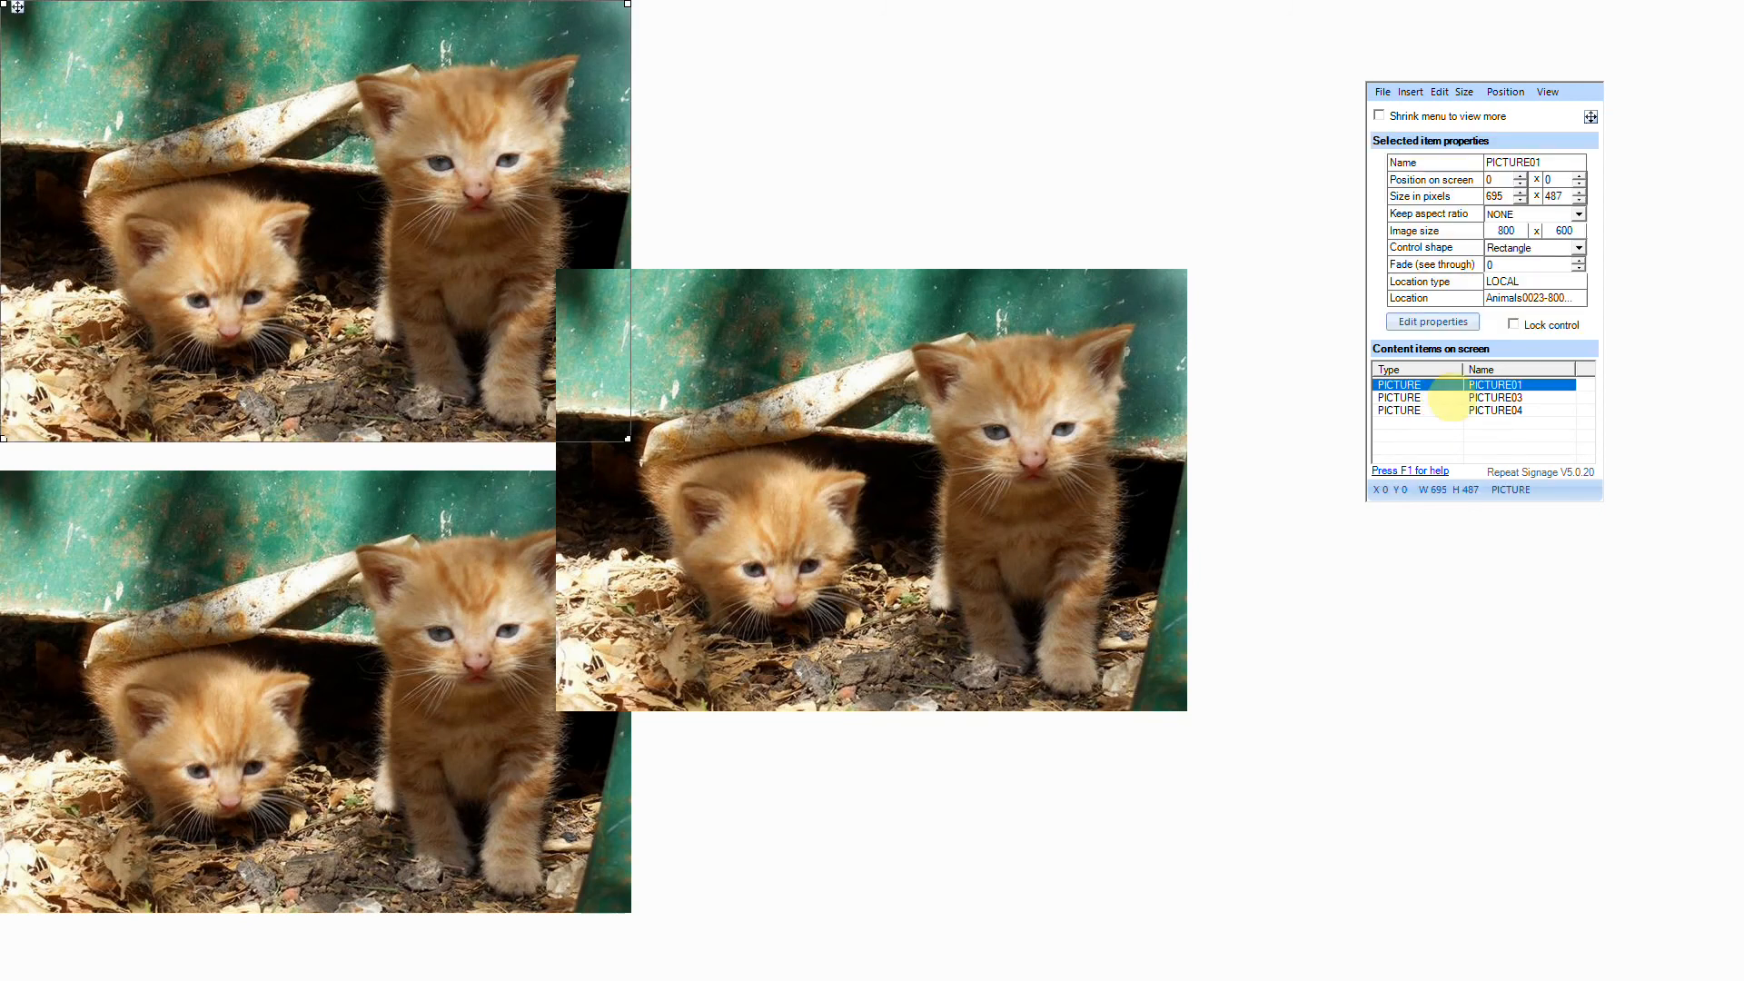
left_click(1439, 384)
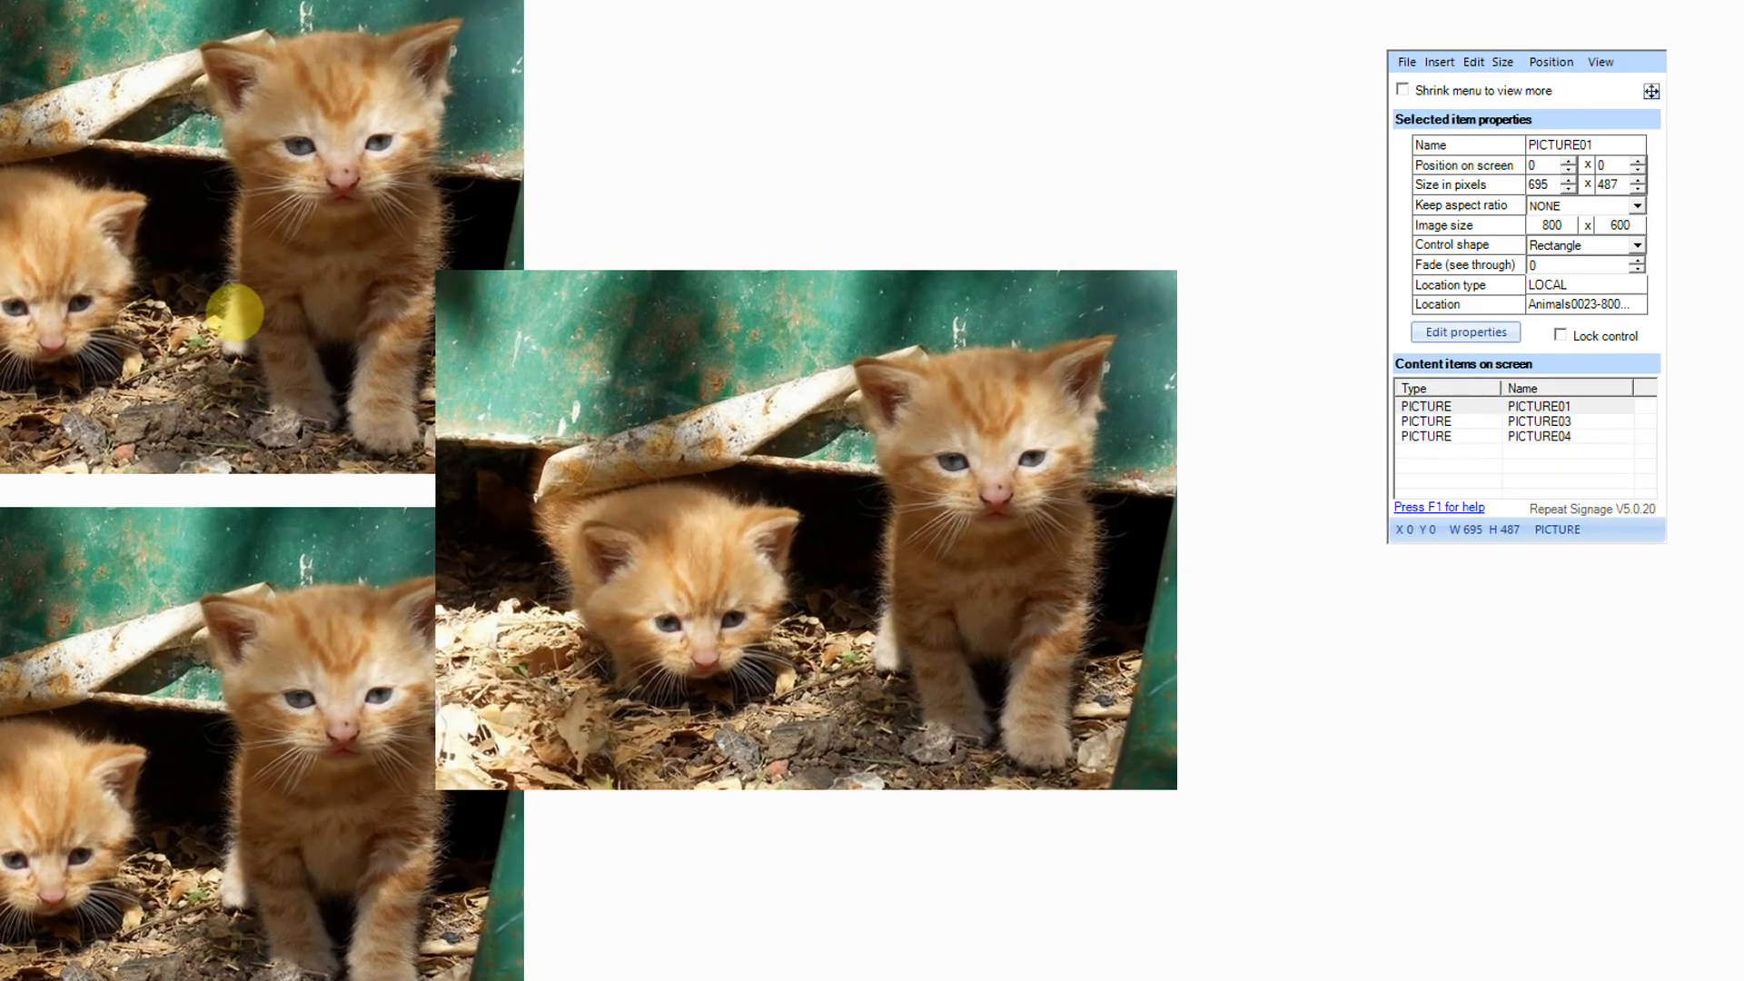
double_click(400, 318)
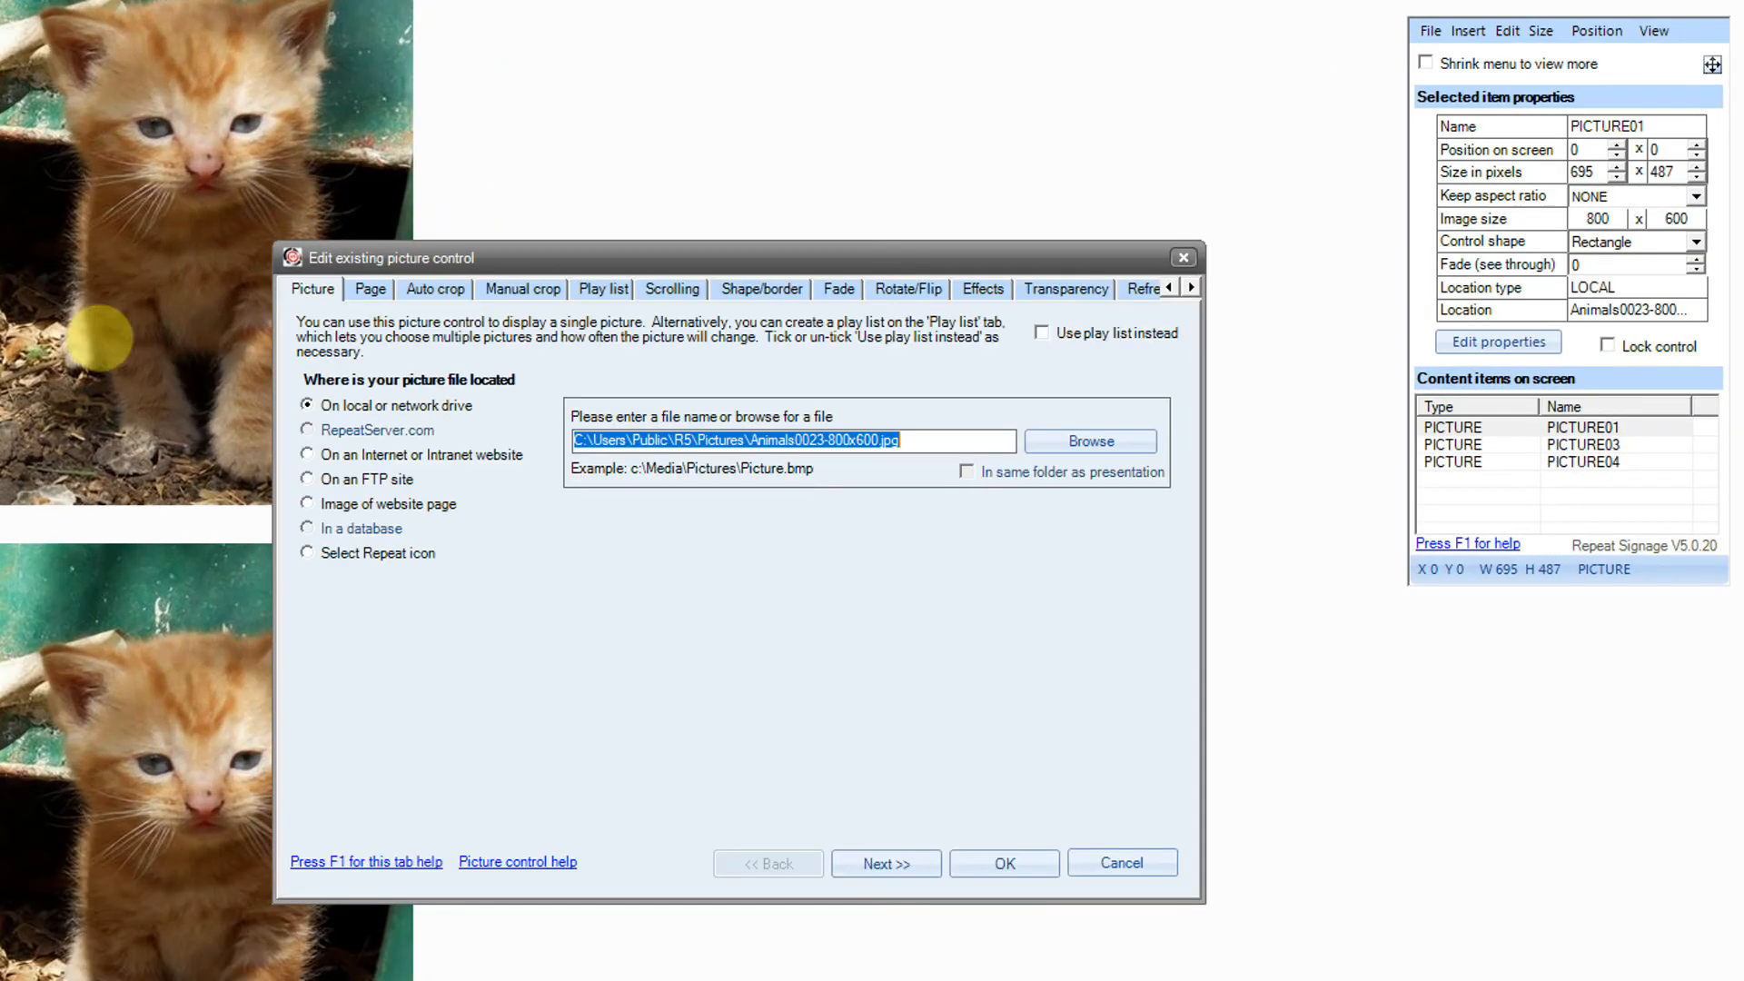
left_click(1191, 287)
left_click(1192, 287)
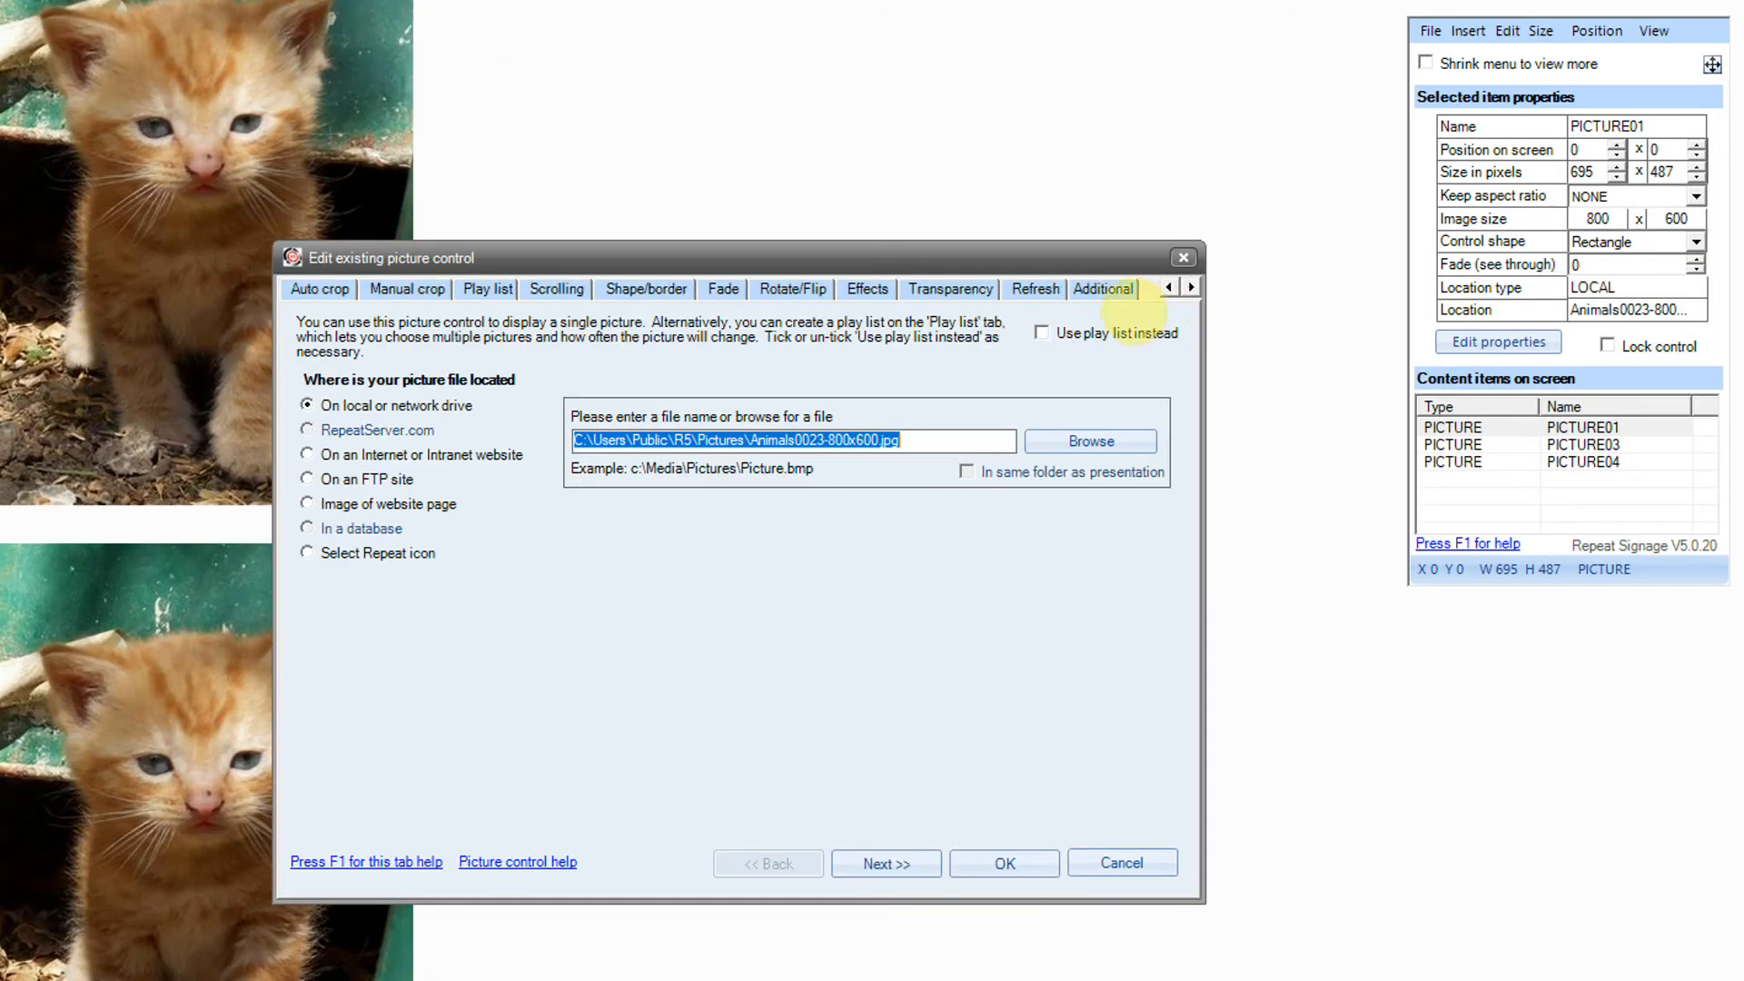
left_click(1122, 292)
left_click(640, 346)
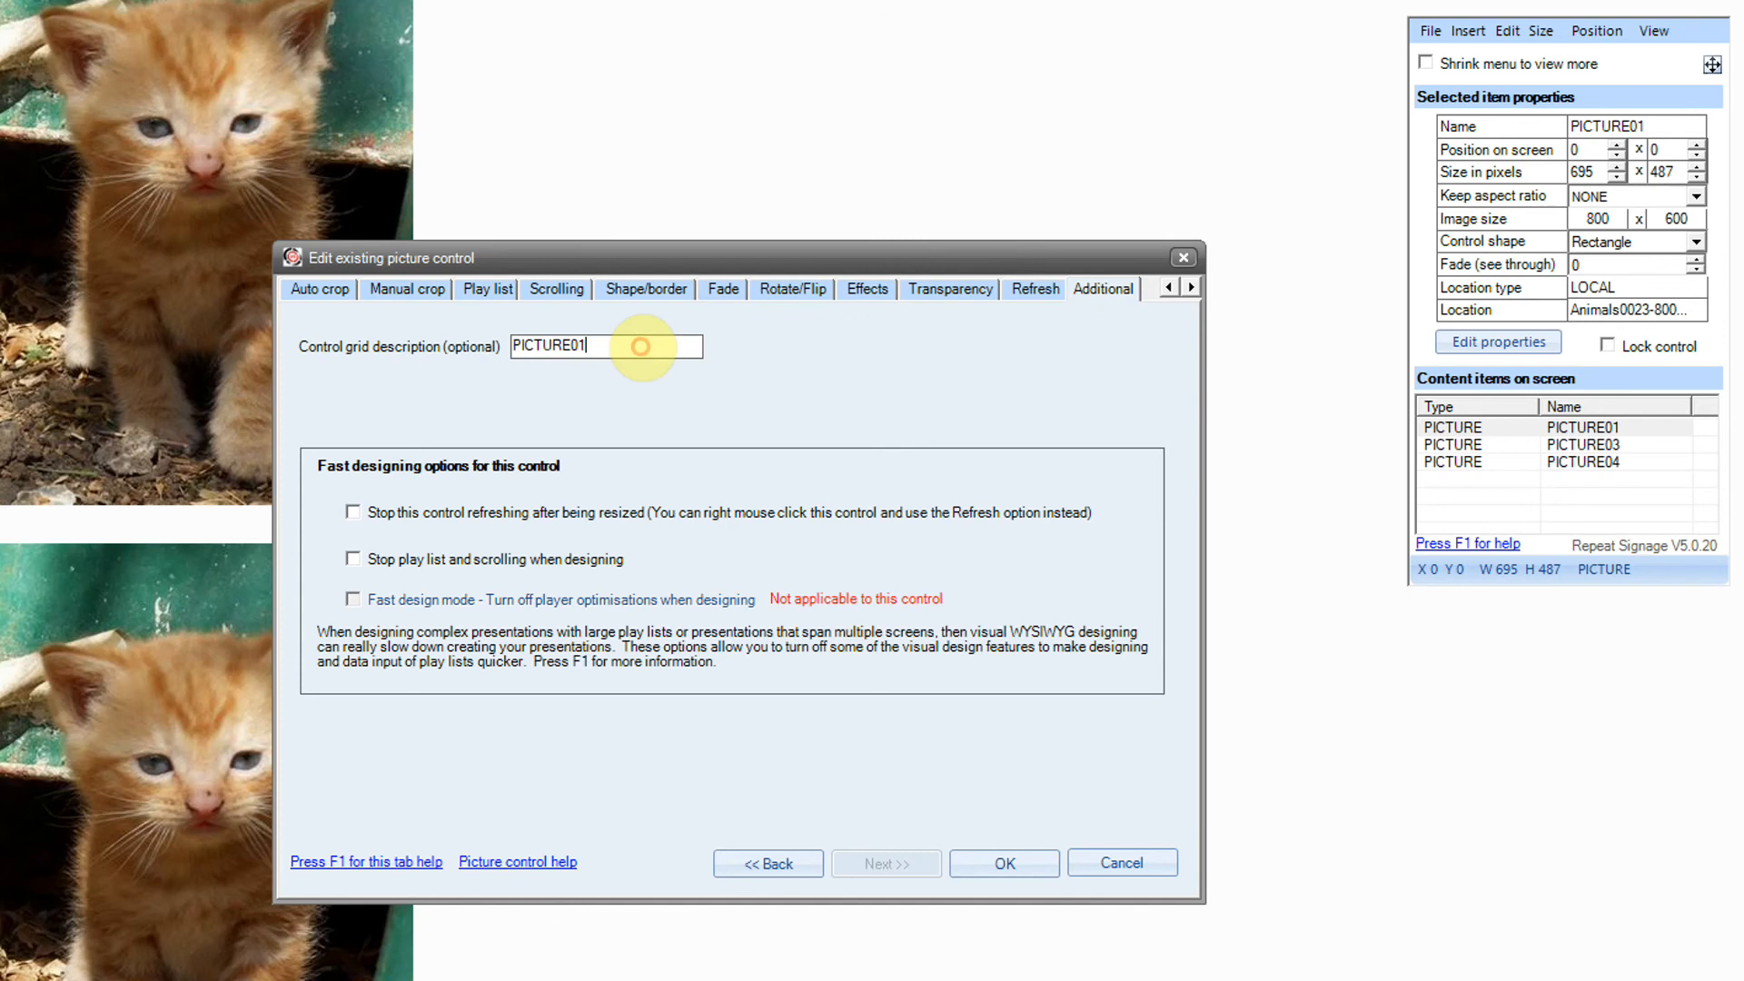
left_click_drag(640, 347, 438, 356)
type("Cat1")
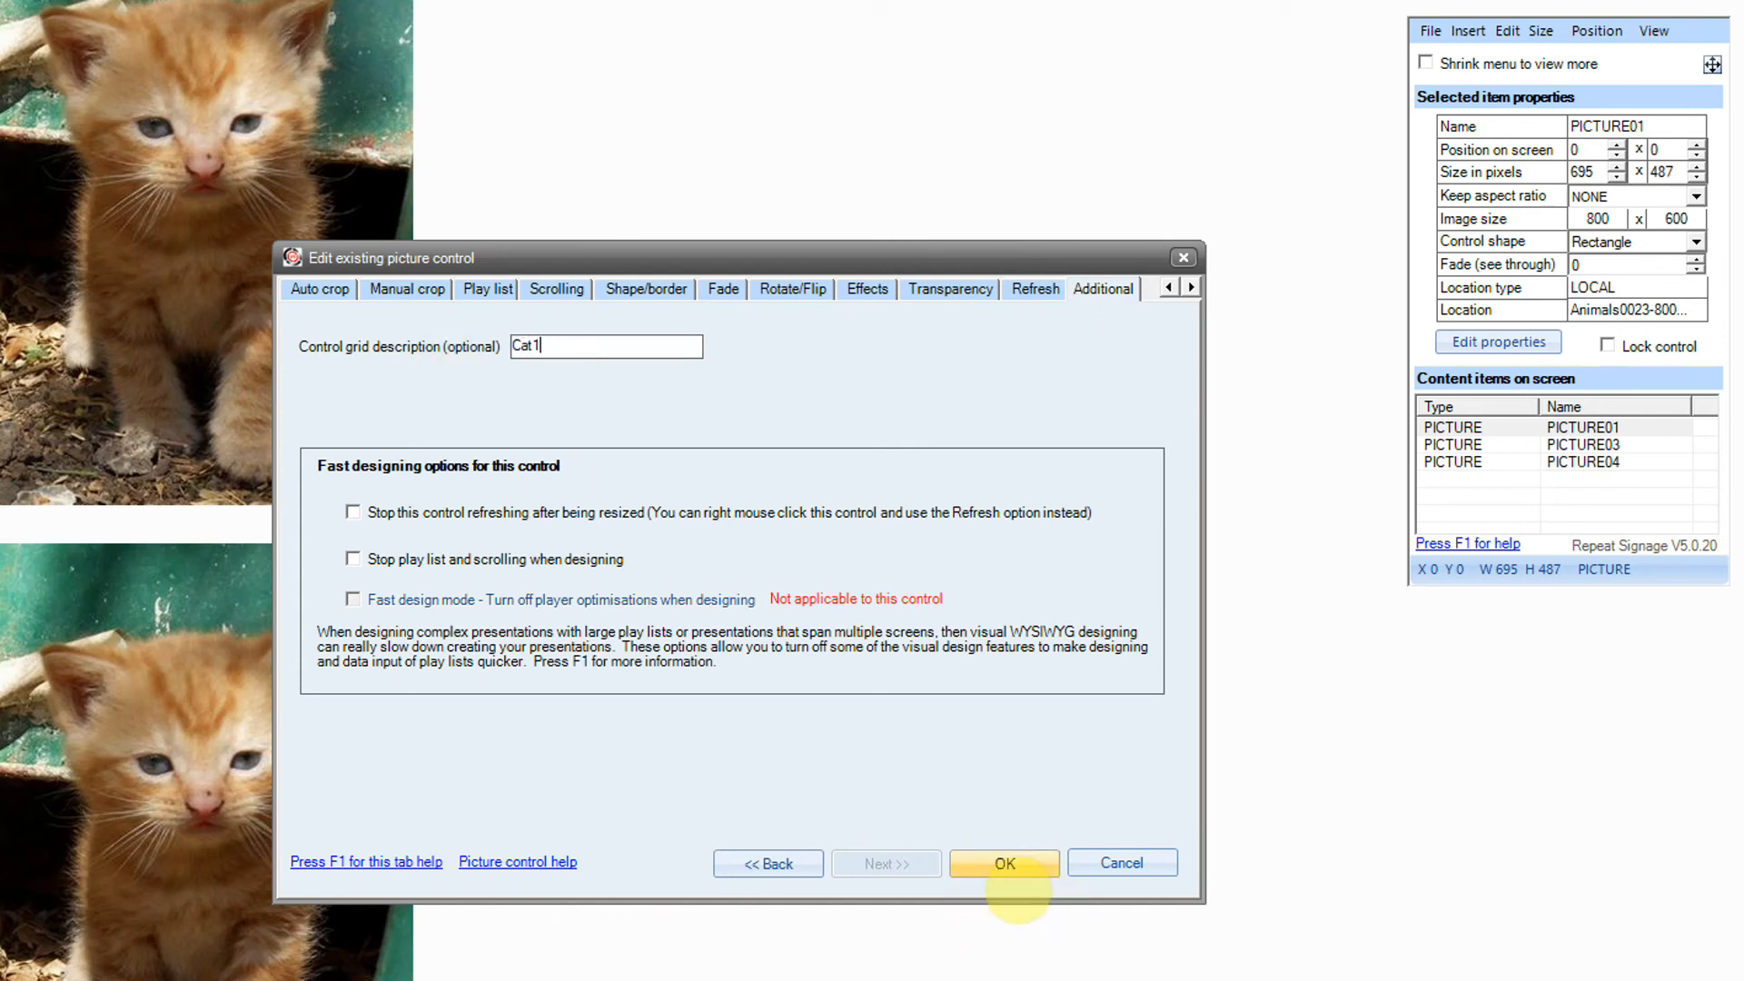
left_click(1002, 865)
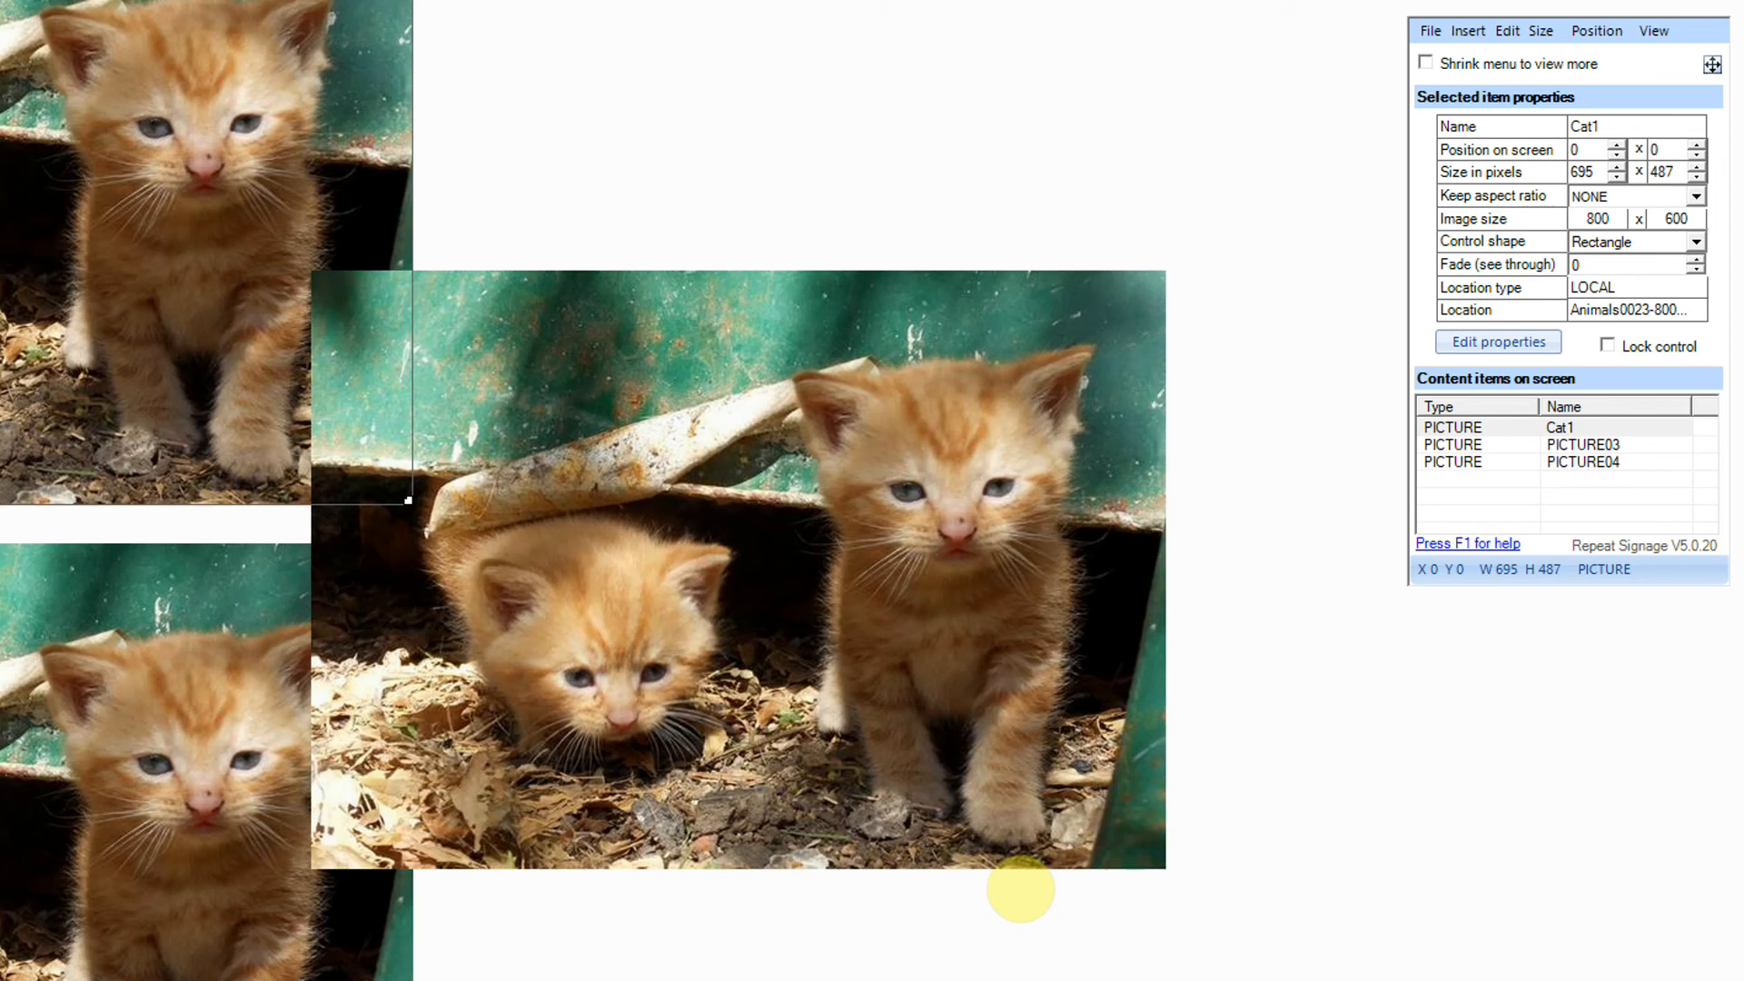
Step: Change the control grid description of the centred picture to Cat2 in its additional properties
double_click(963, 284)
left_click(1193, 288)
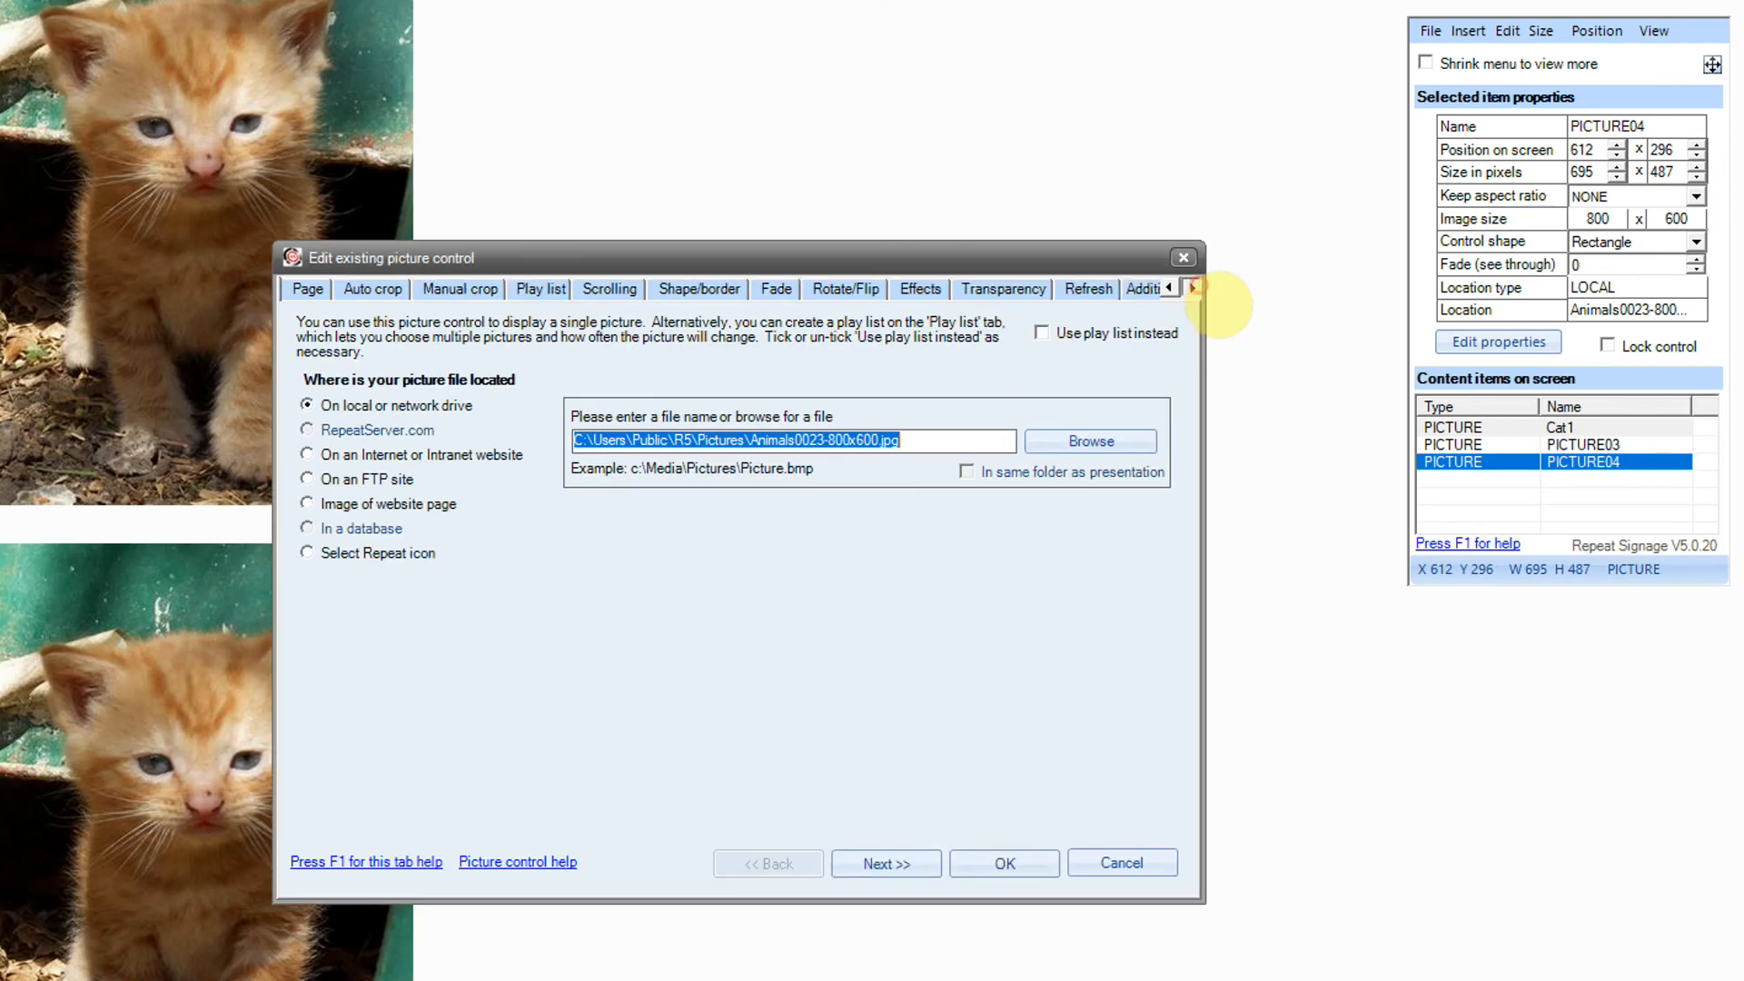
left_click(1193, 288)
left_click(1103, 289)
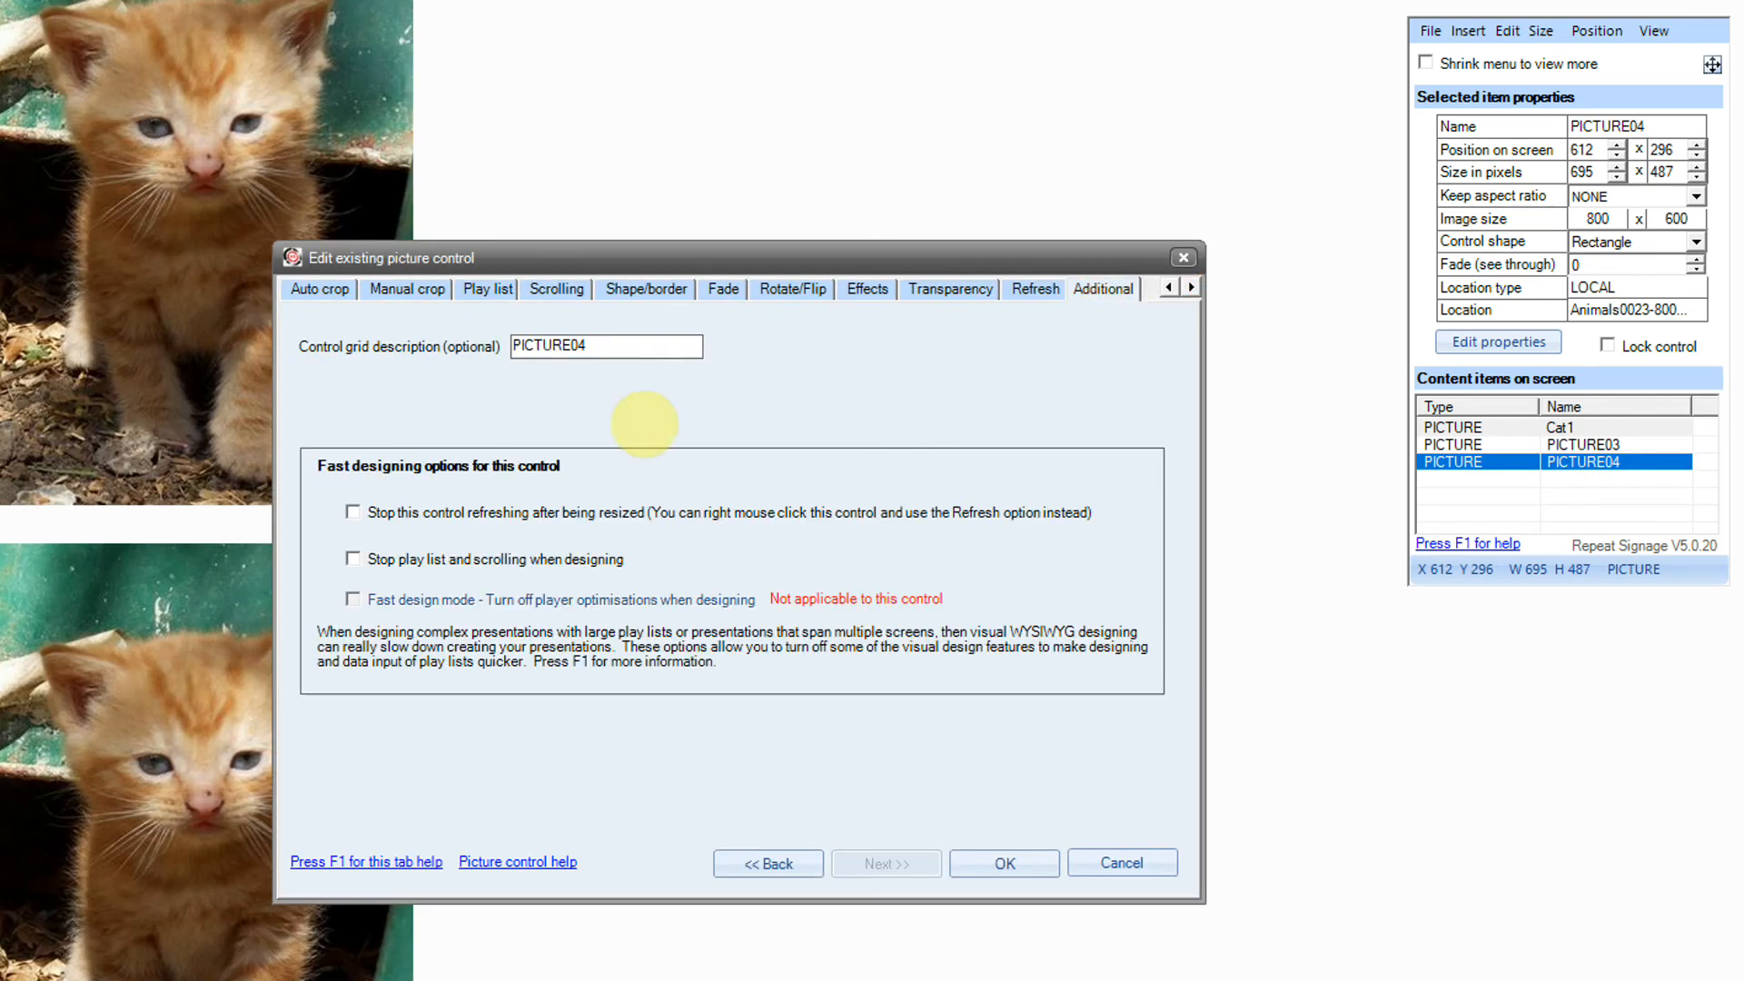
double_click(611, 346)
type("Cat2")
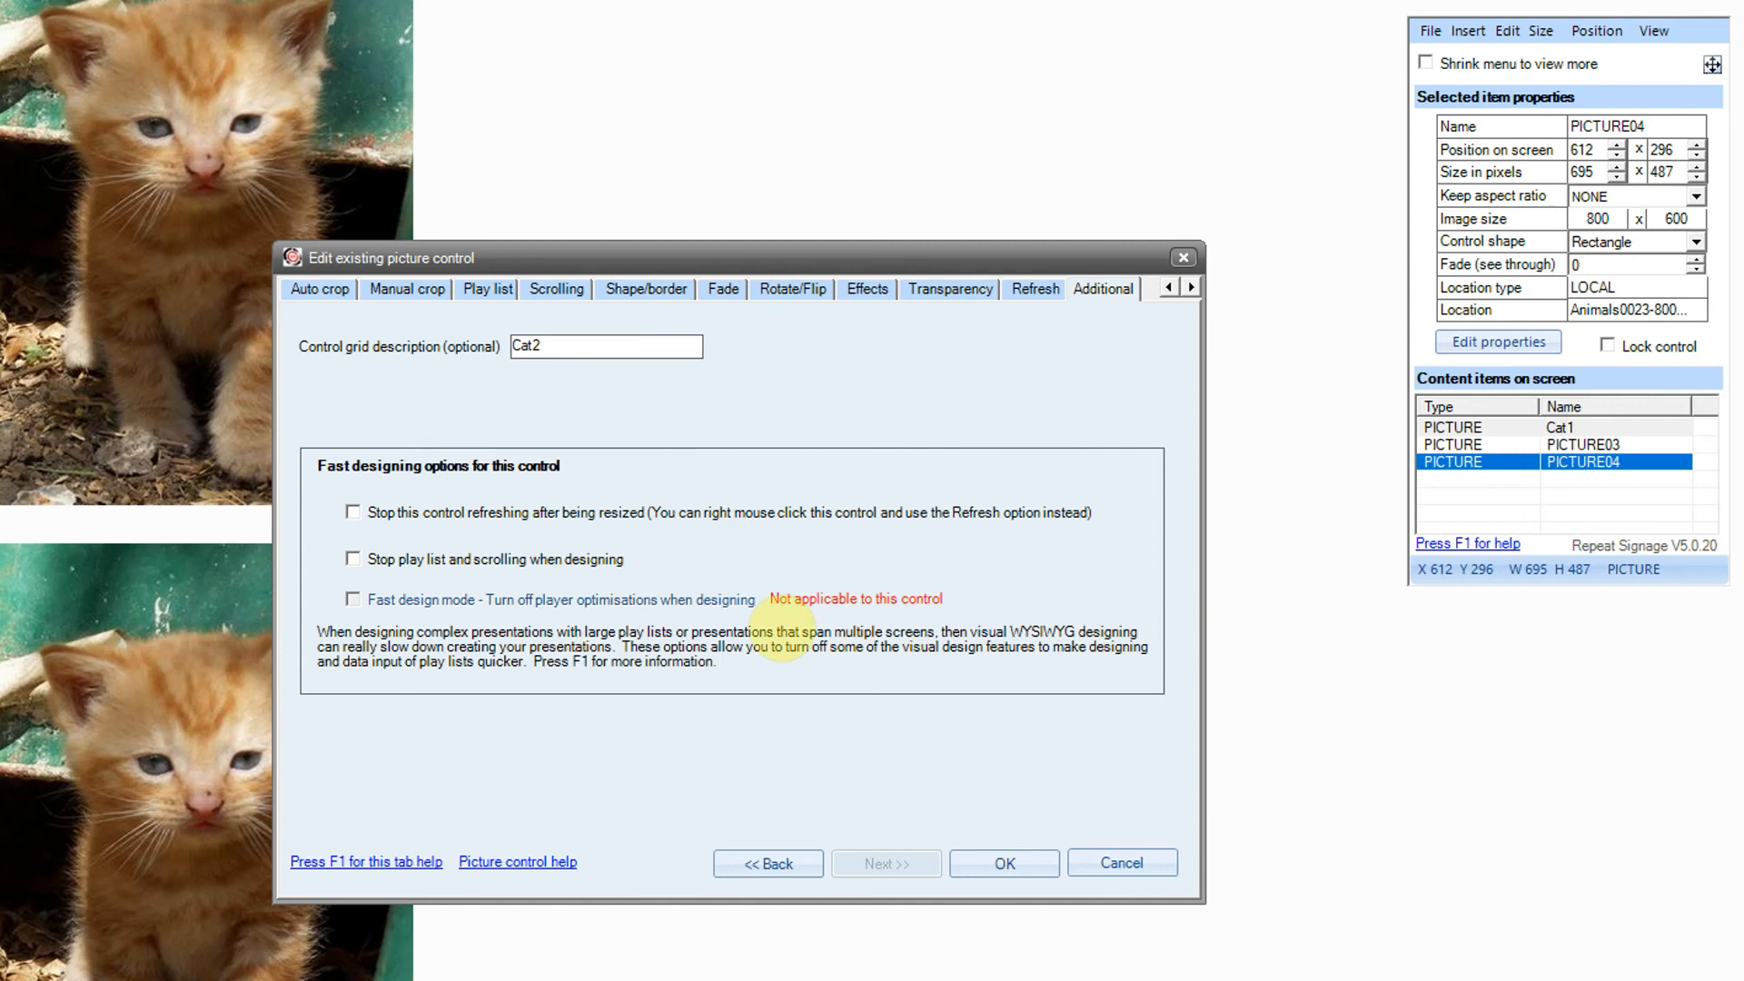
left_click(1008, 863)
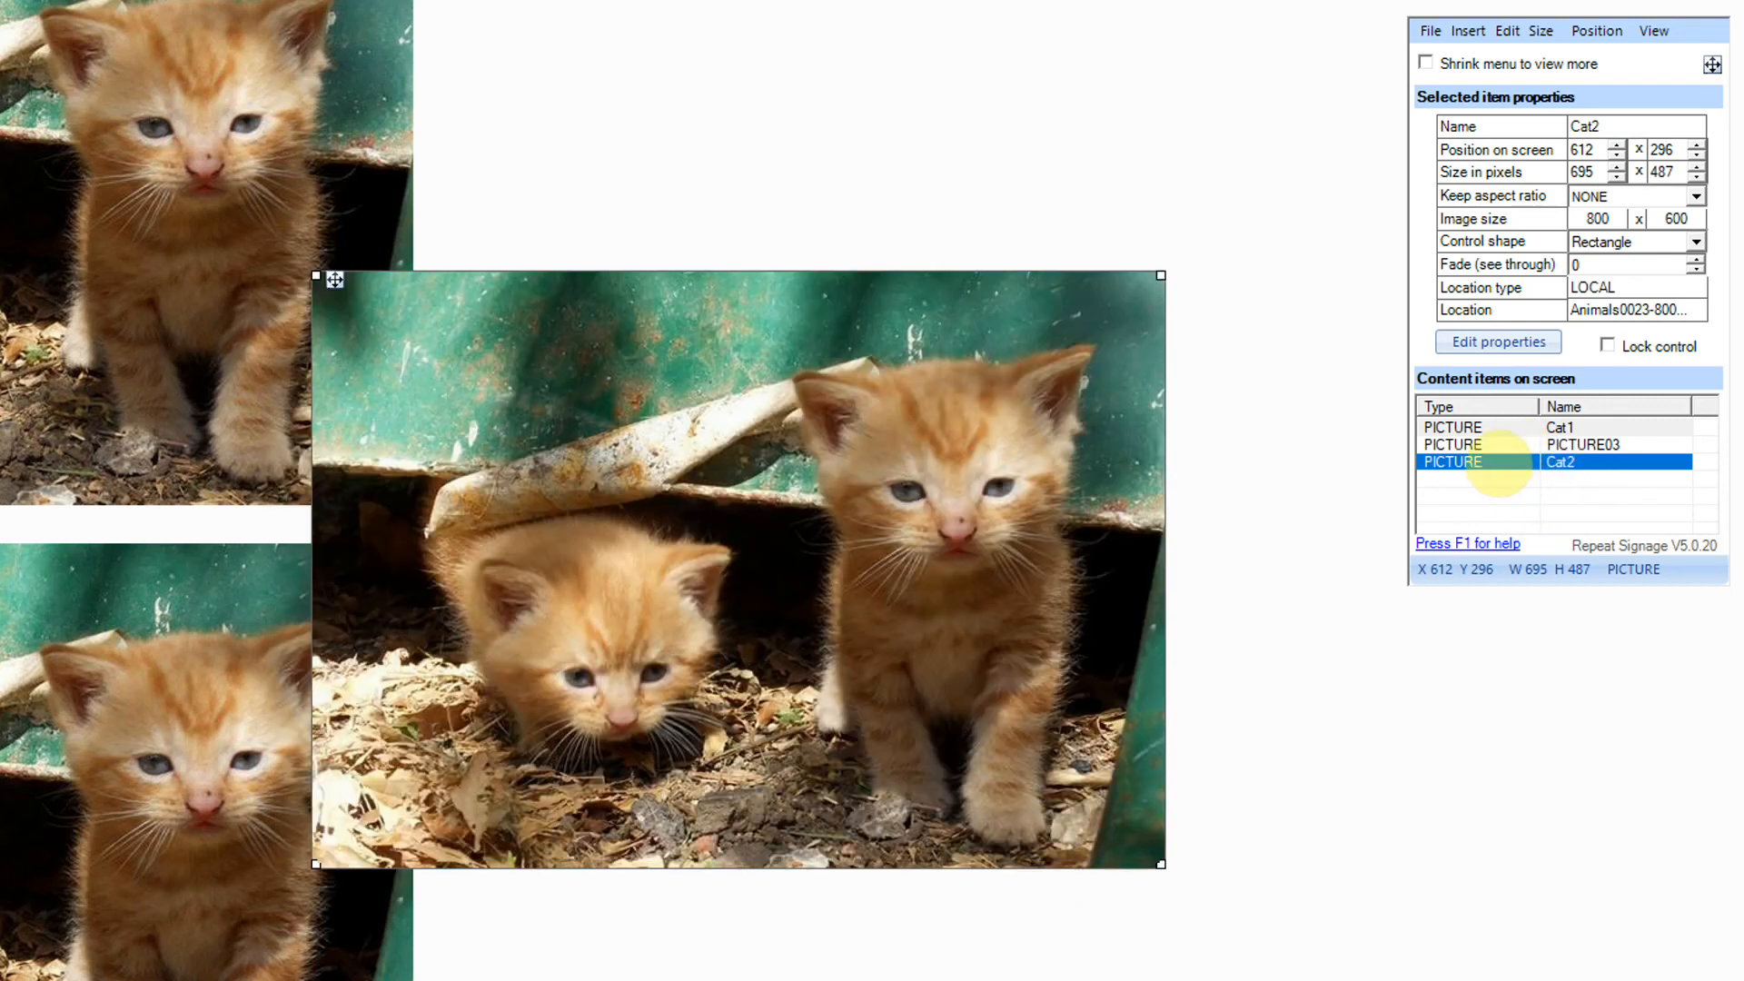
Step: Delete the lower picture, PICTURE03, from the presentation
key("Up")
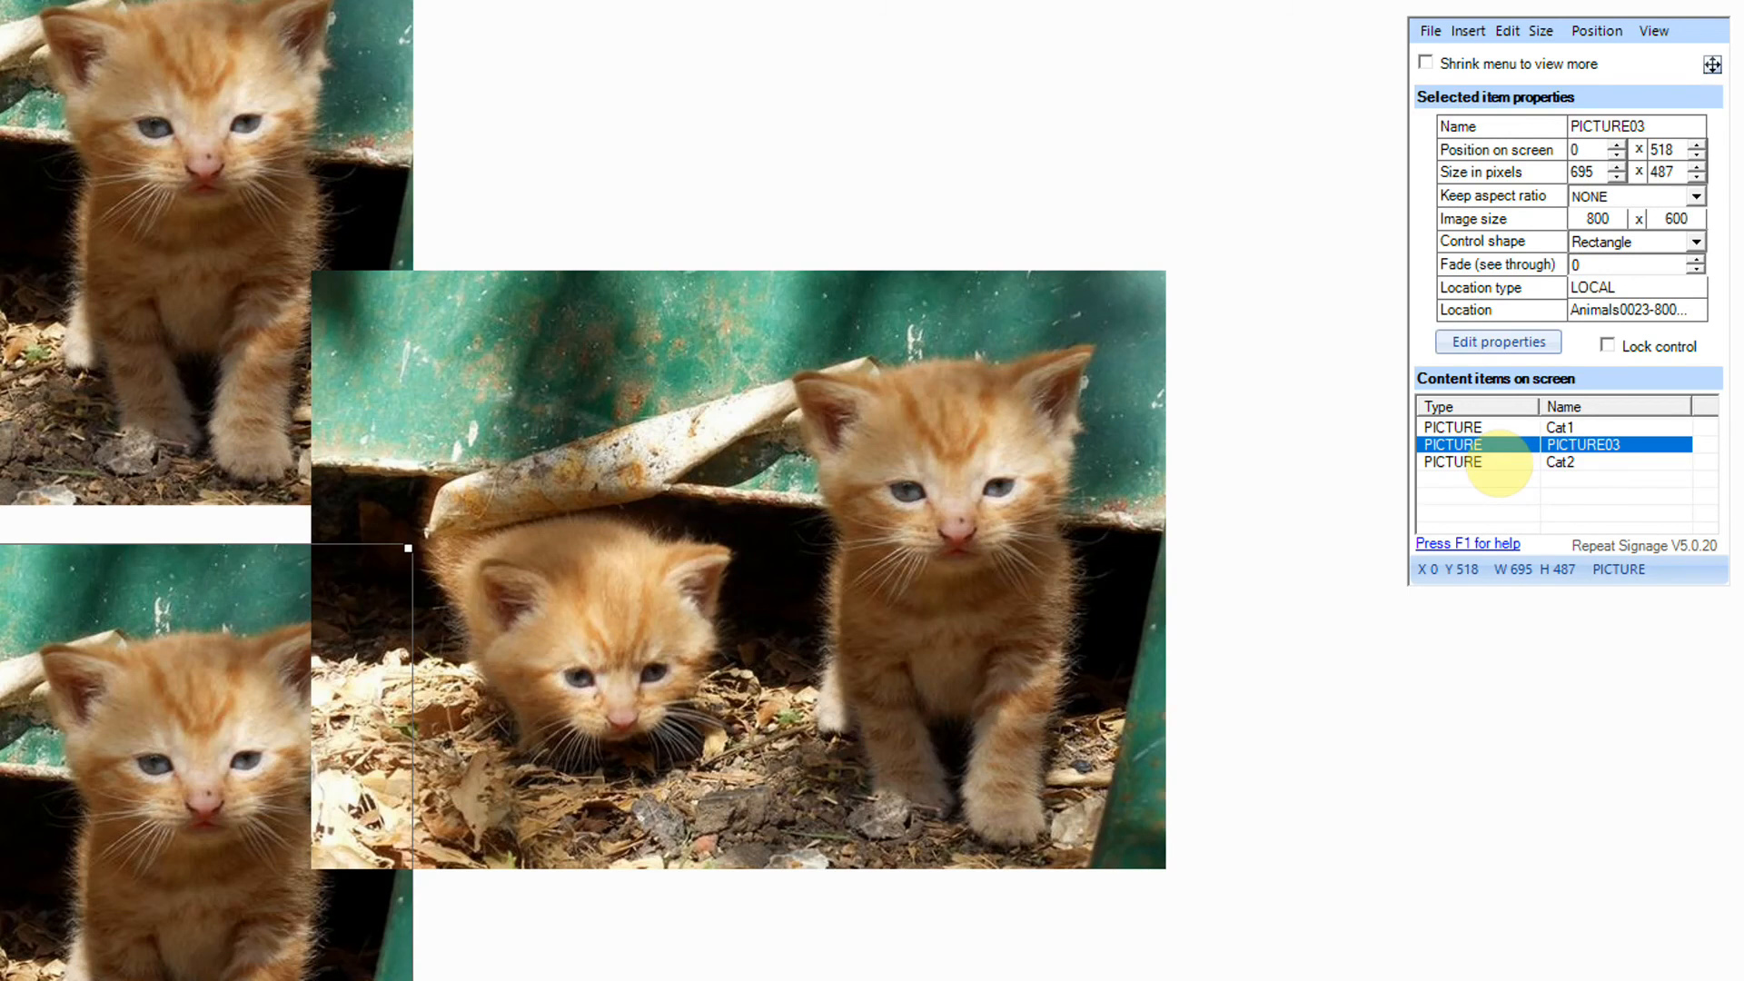
key("Delete")
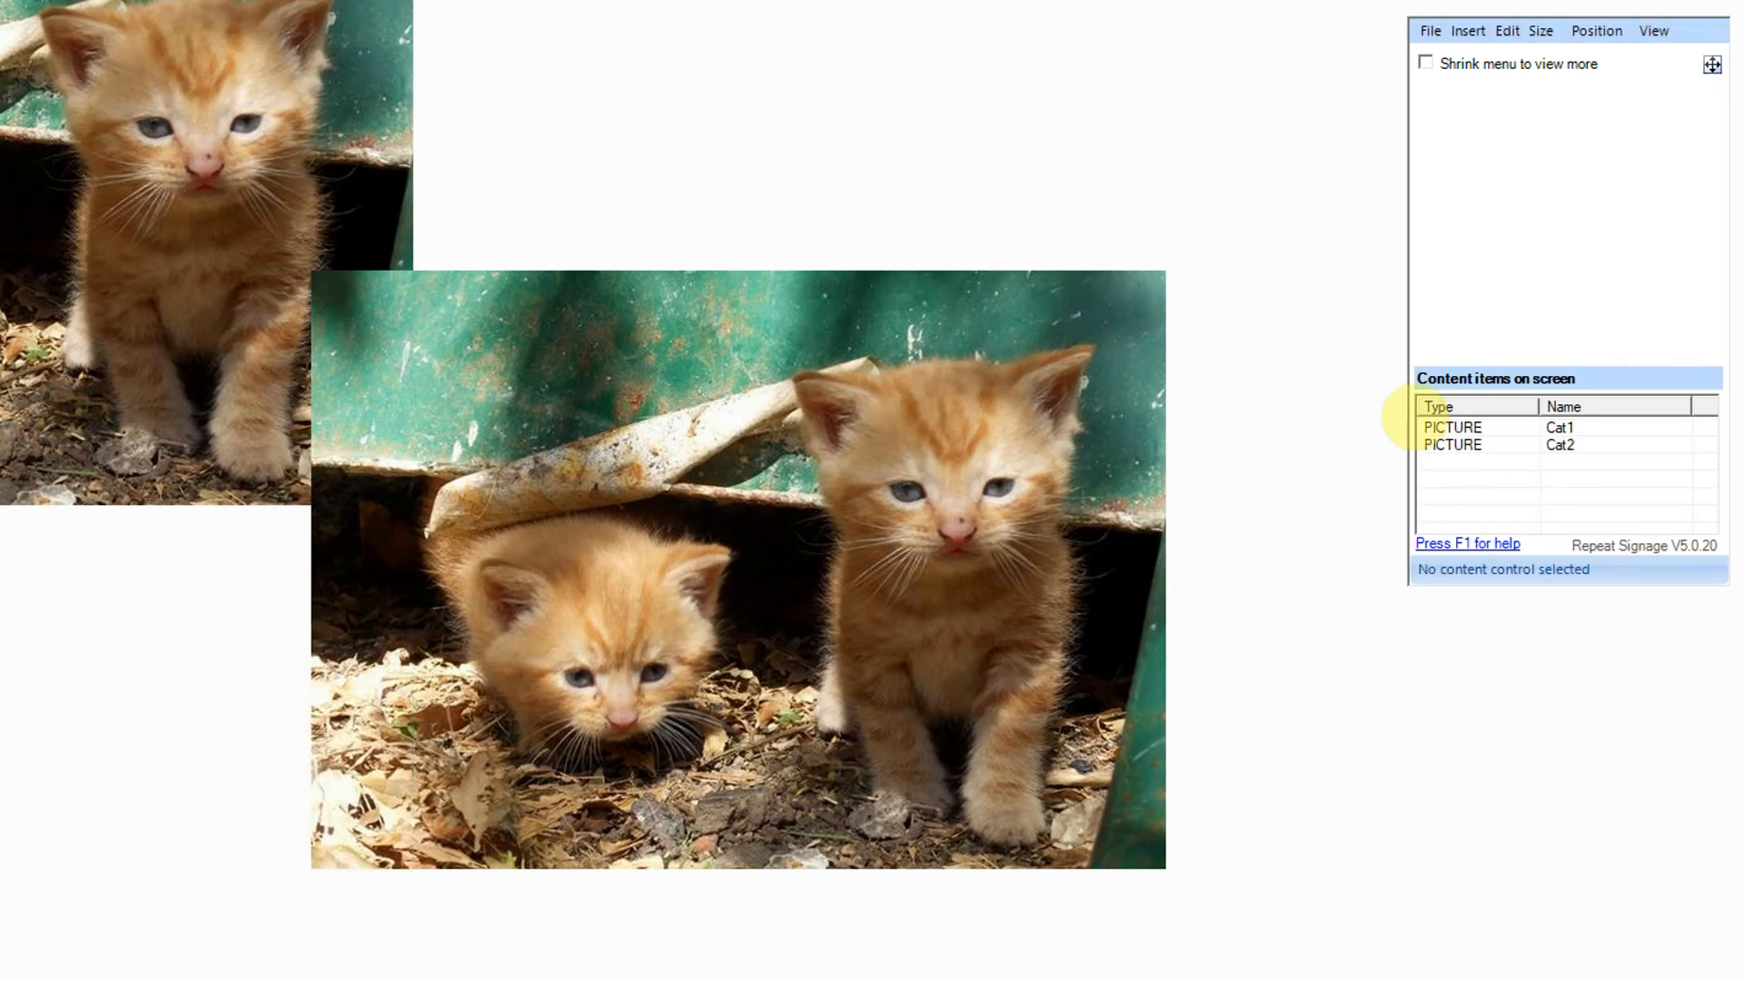
Step: Move the Cat2 picture to about 722 x 257 and stretch it to about 1091 x 540 pixels
left_click(762, 529)
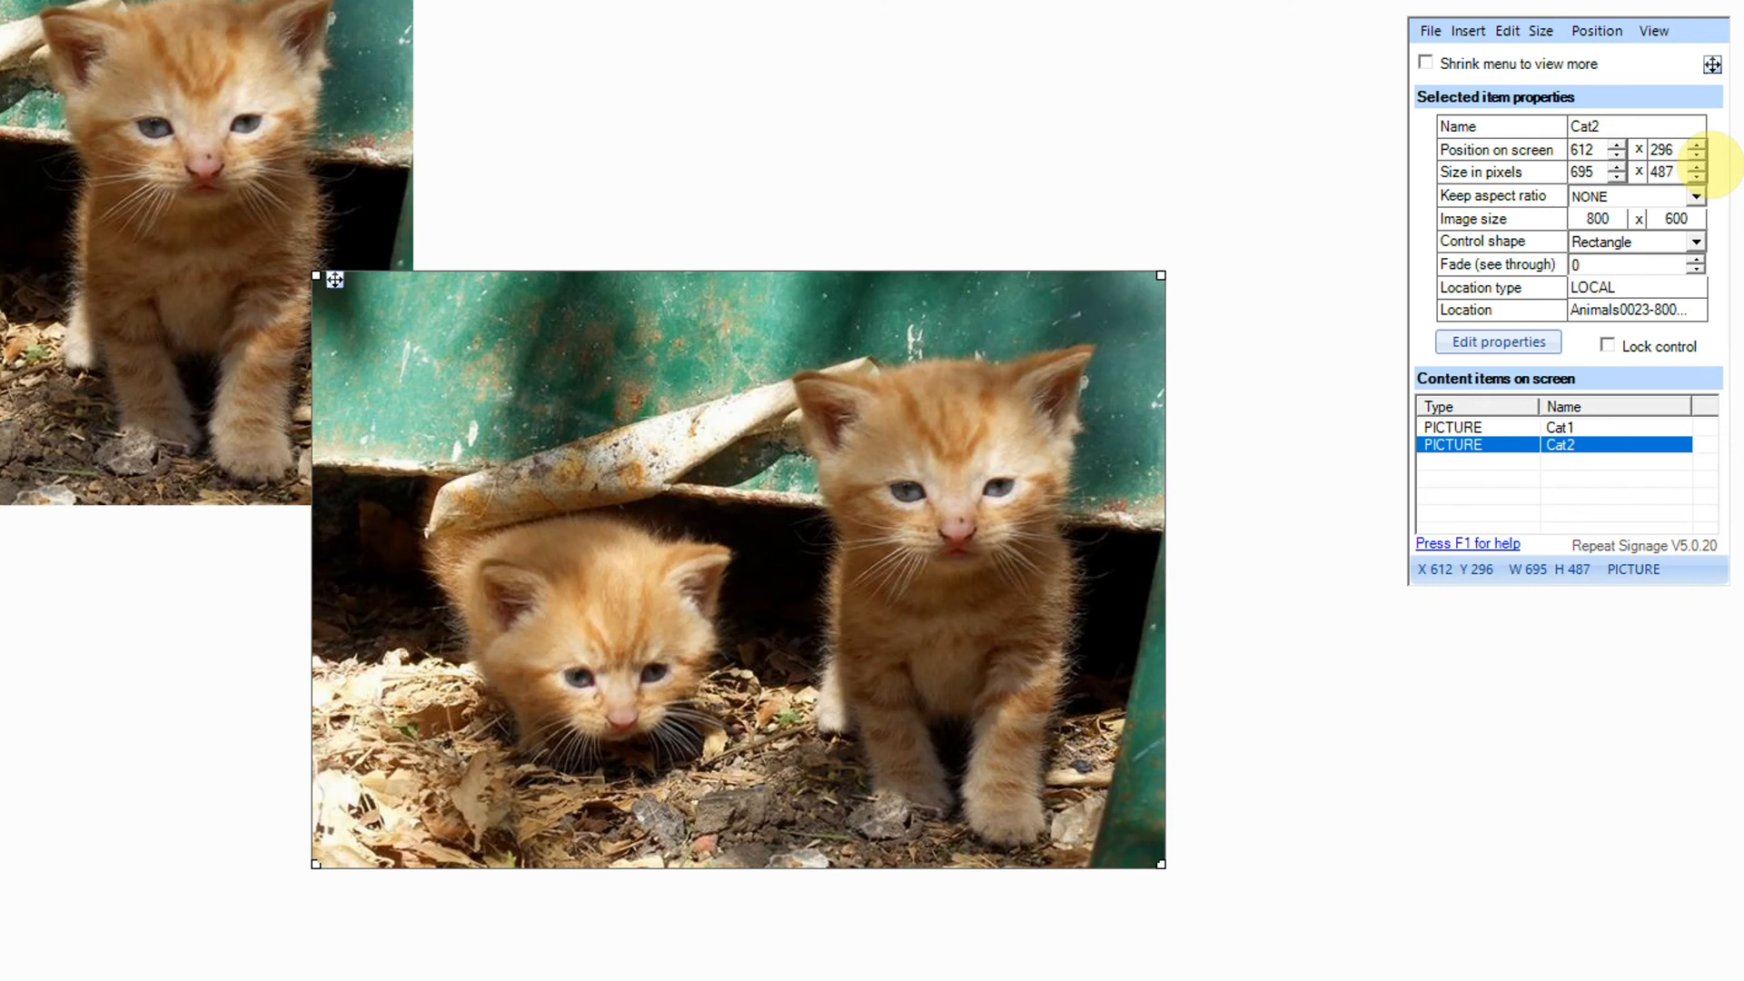
left_click_drag(1140, 506, 1232, 375)
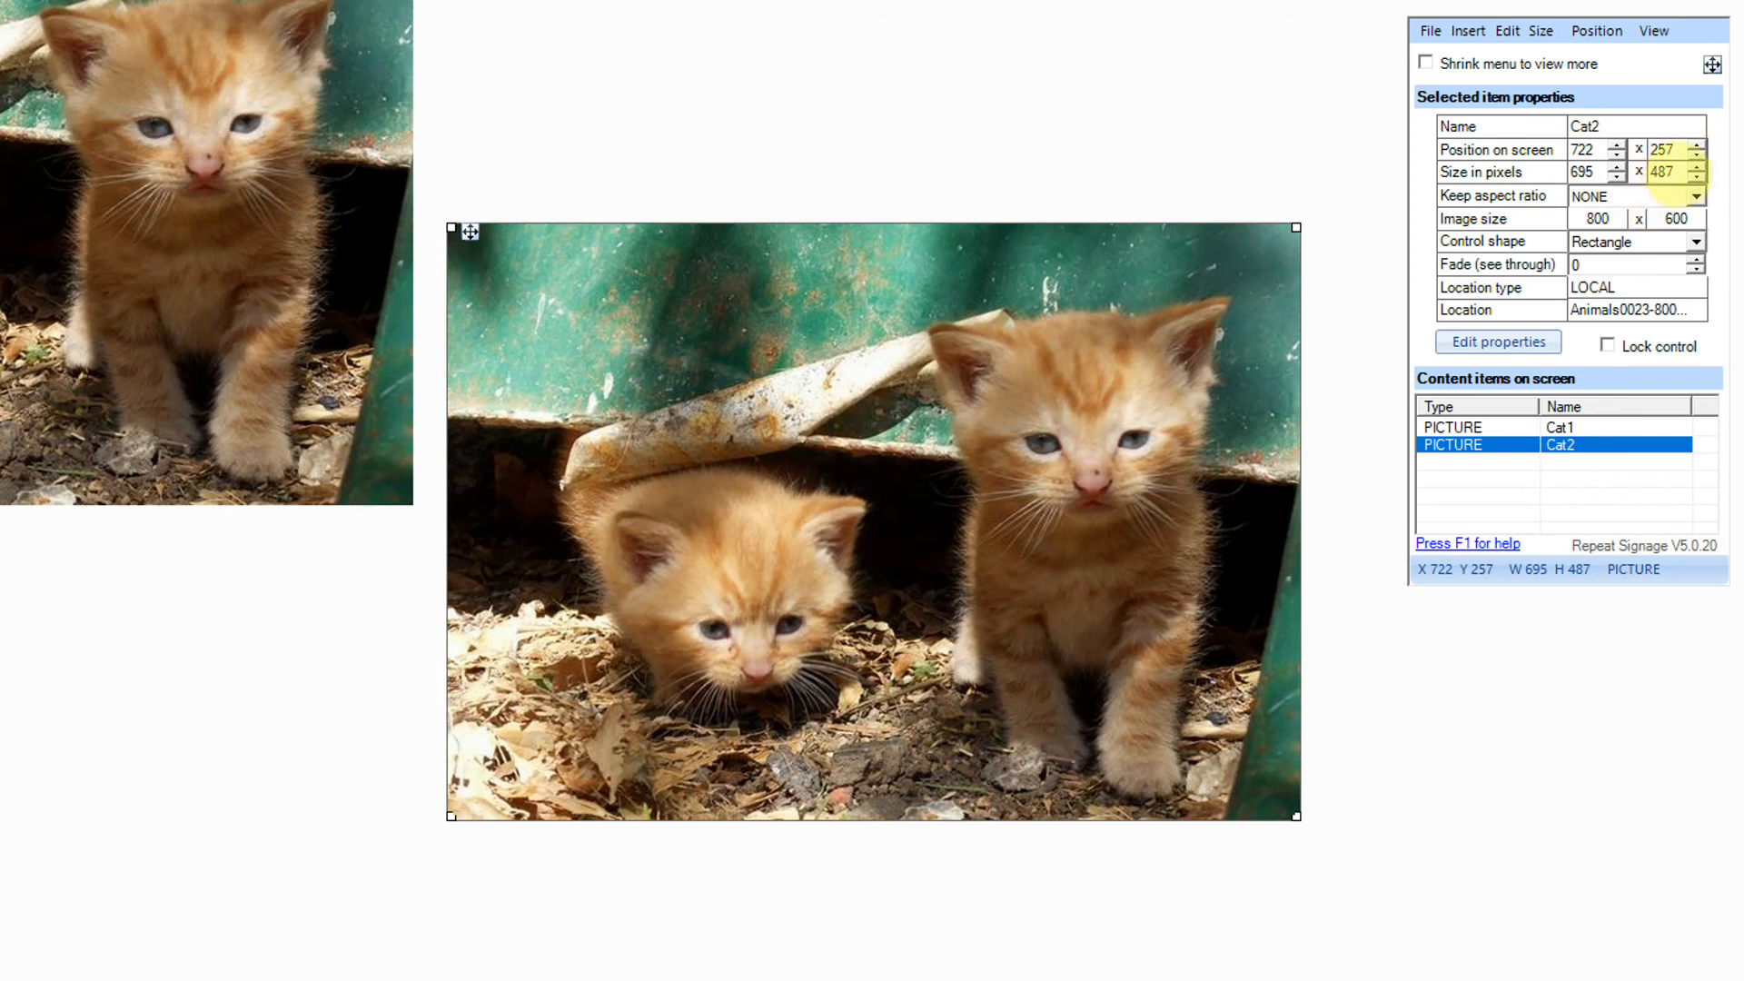
left_click_drag(1296, 815, 1740, 883)
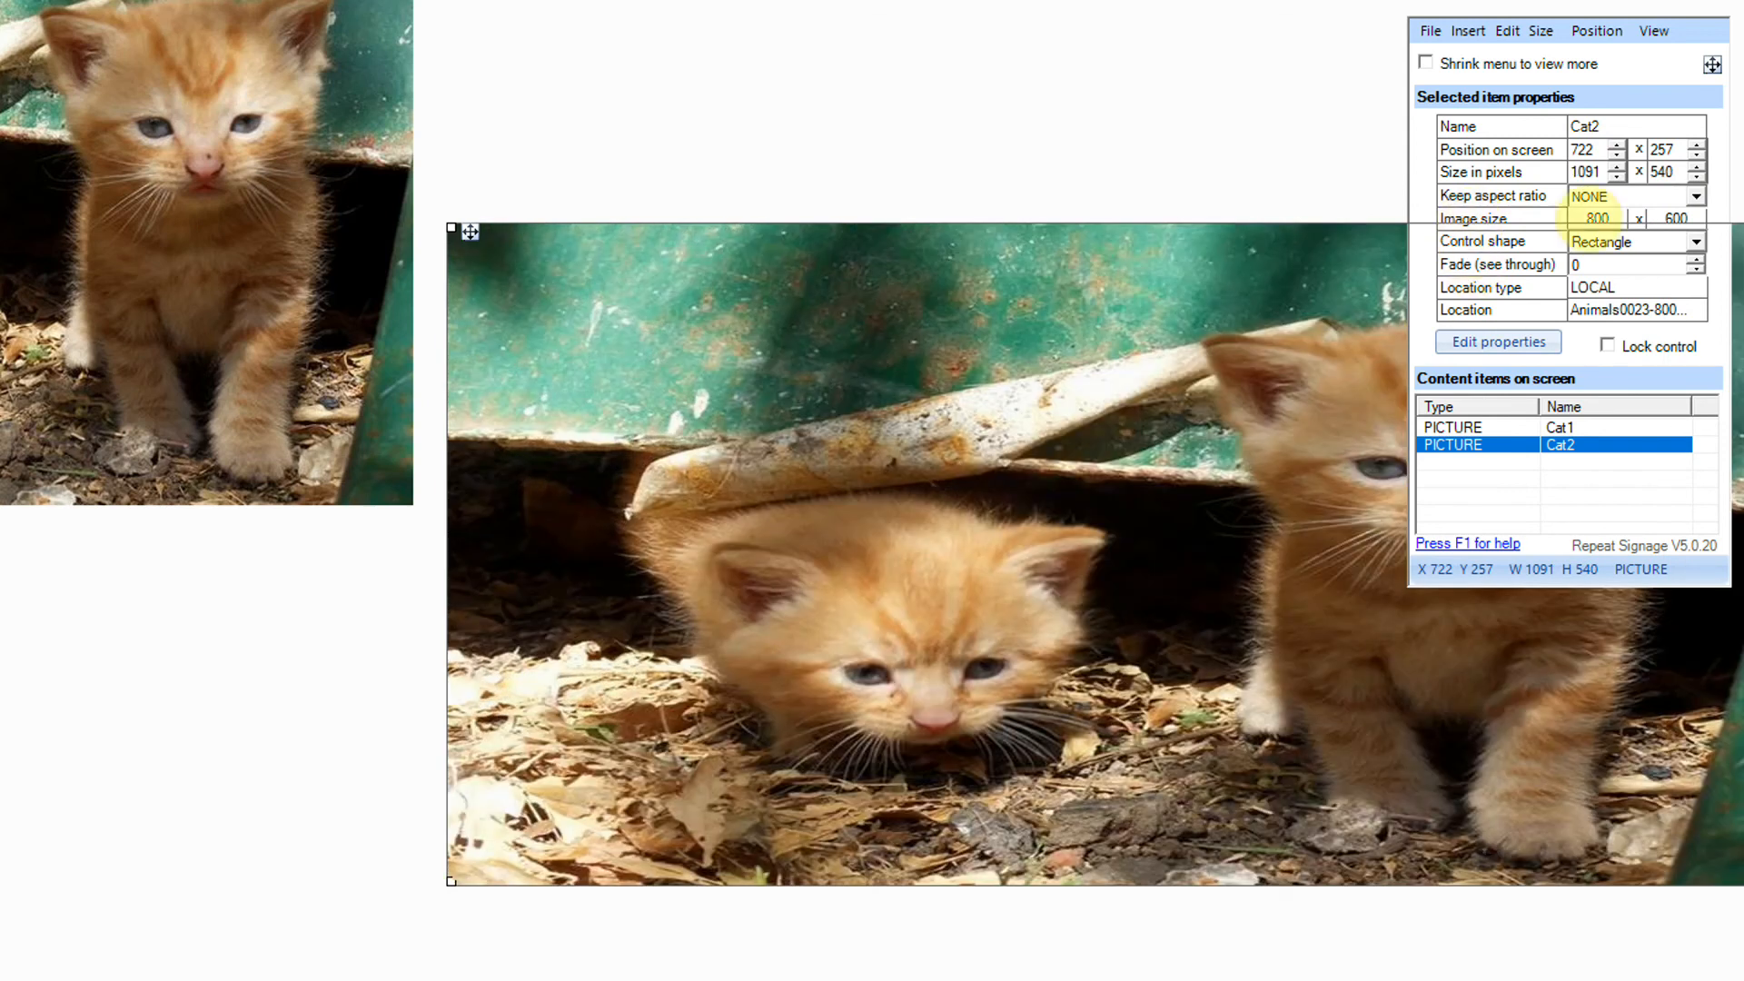
Step: Set Cat2 to keep the MEDIA aspect ratio and resize it to about 713 x 535 pixels
left_click(1695, 197)
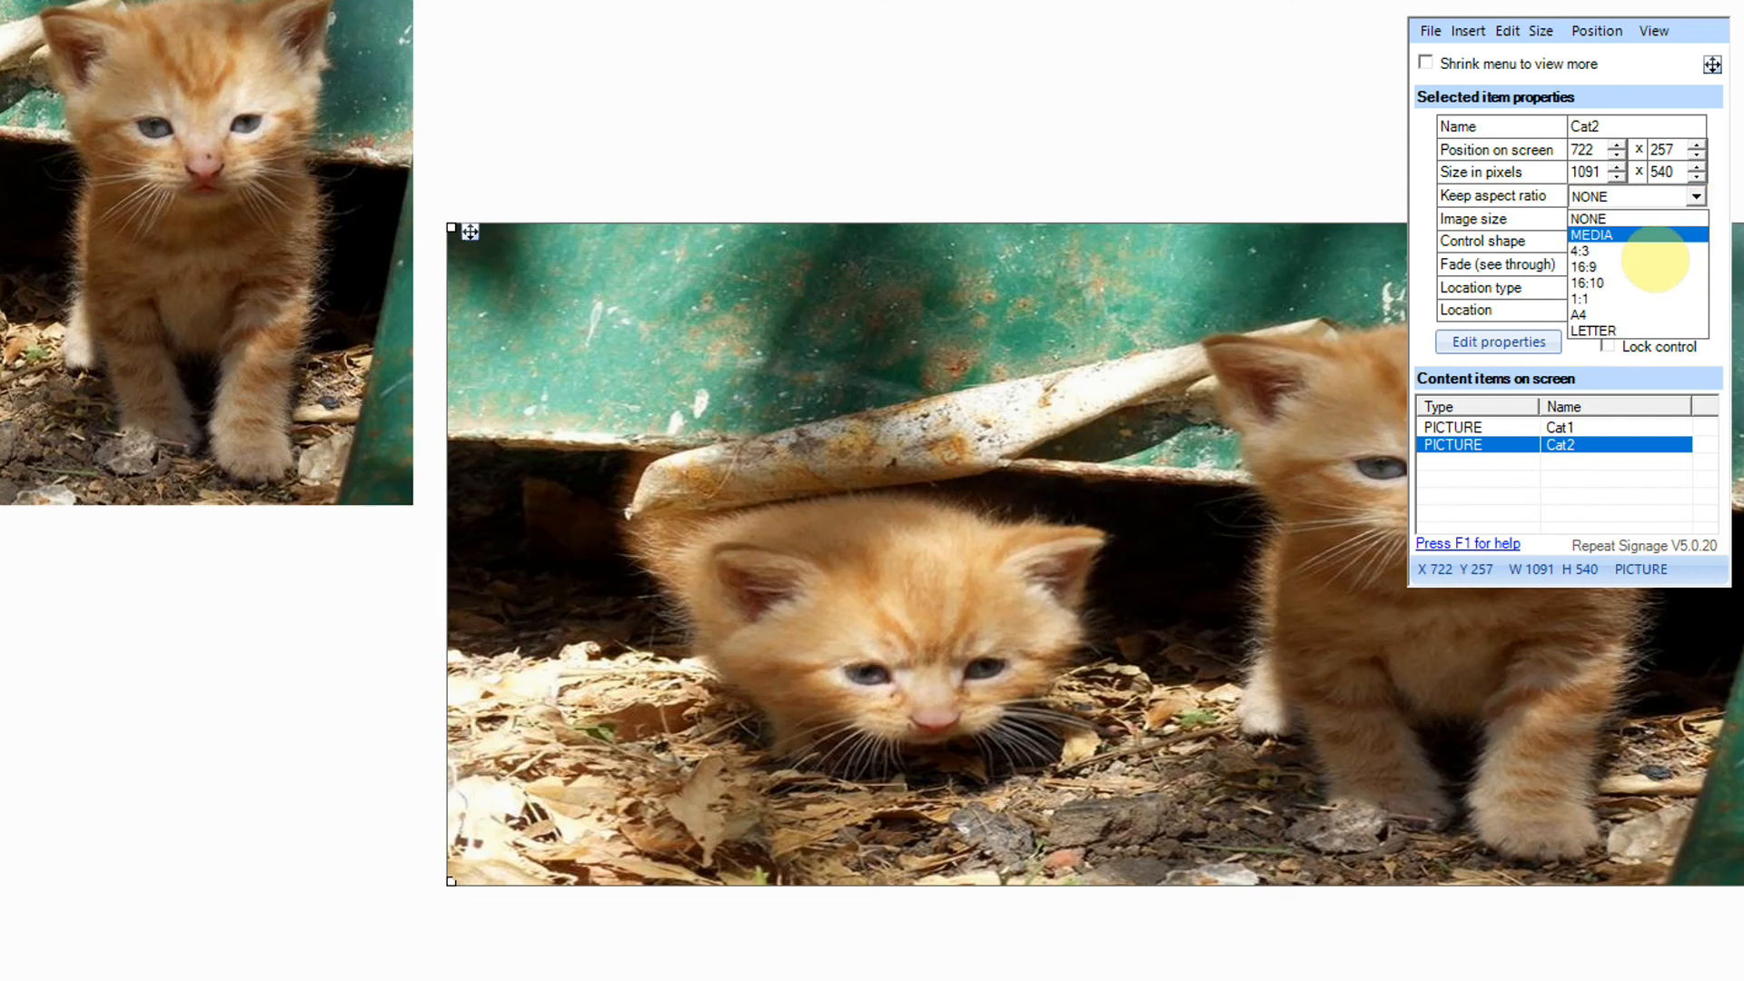
left_click(1649, 238)
left_click_drag(1318, 911, 1286, 880)
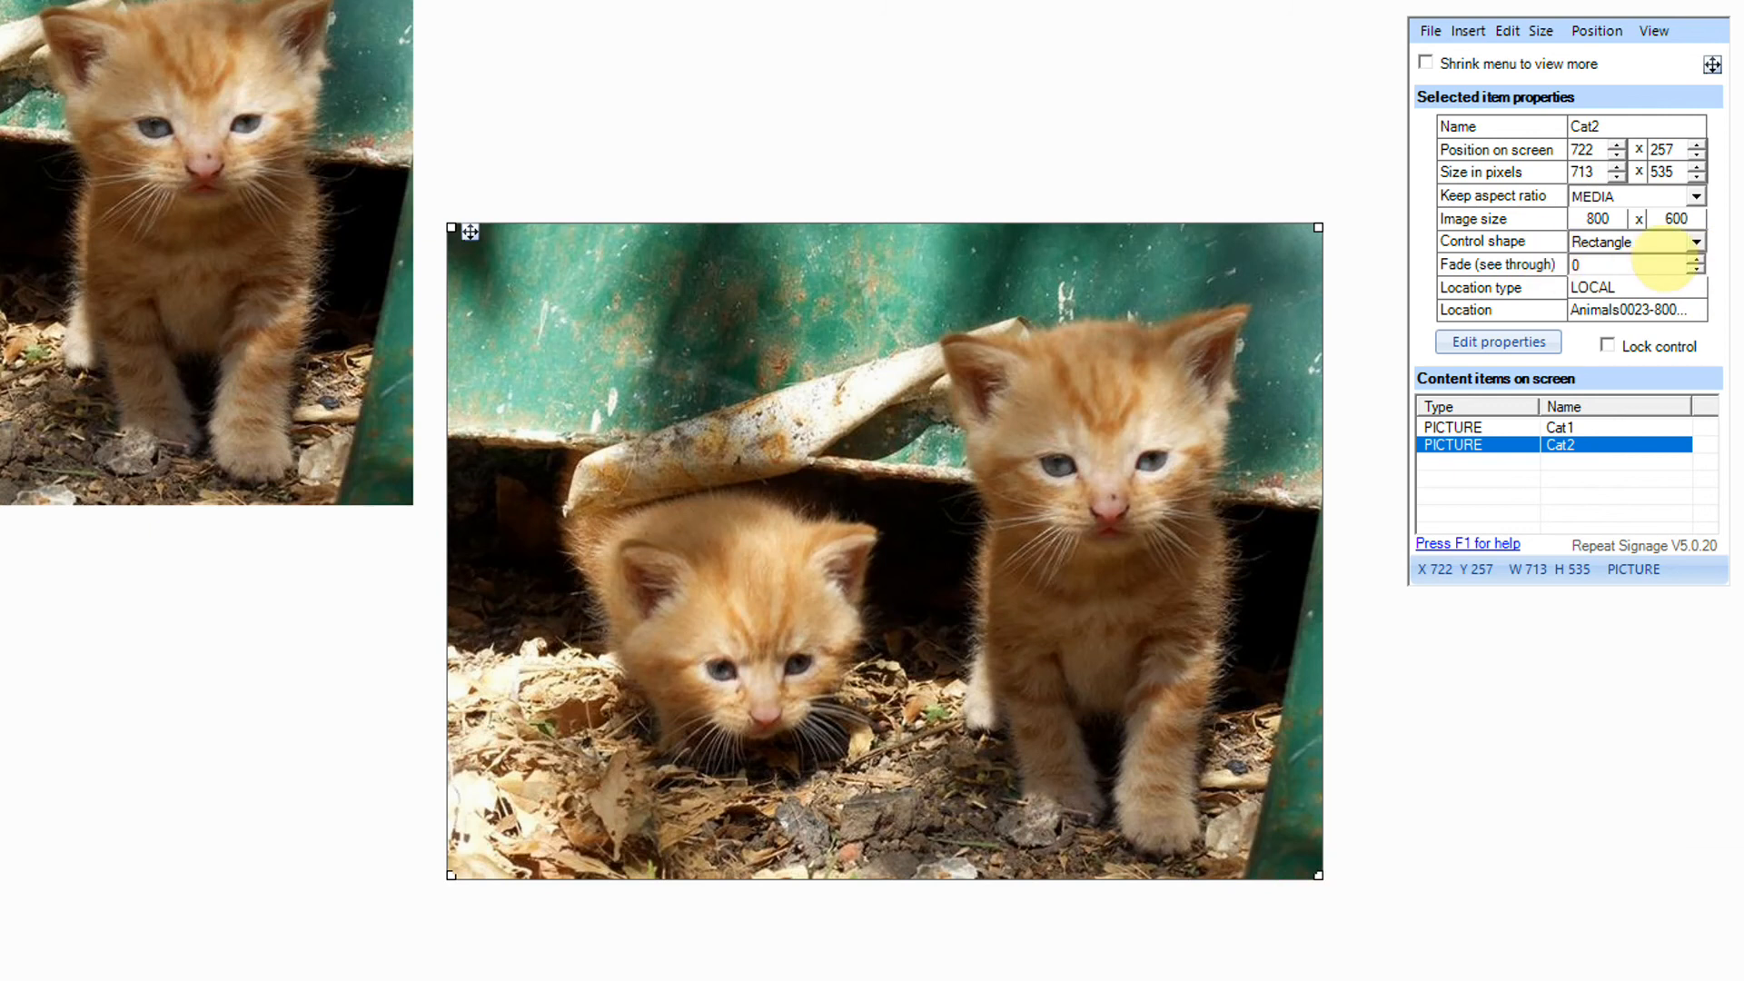
Step: Set the Cat2 picture's control shape to Diamond and move it to about 394 x 161, overlapping Cat1
left_click(1665, 243)
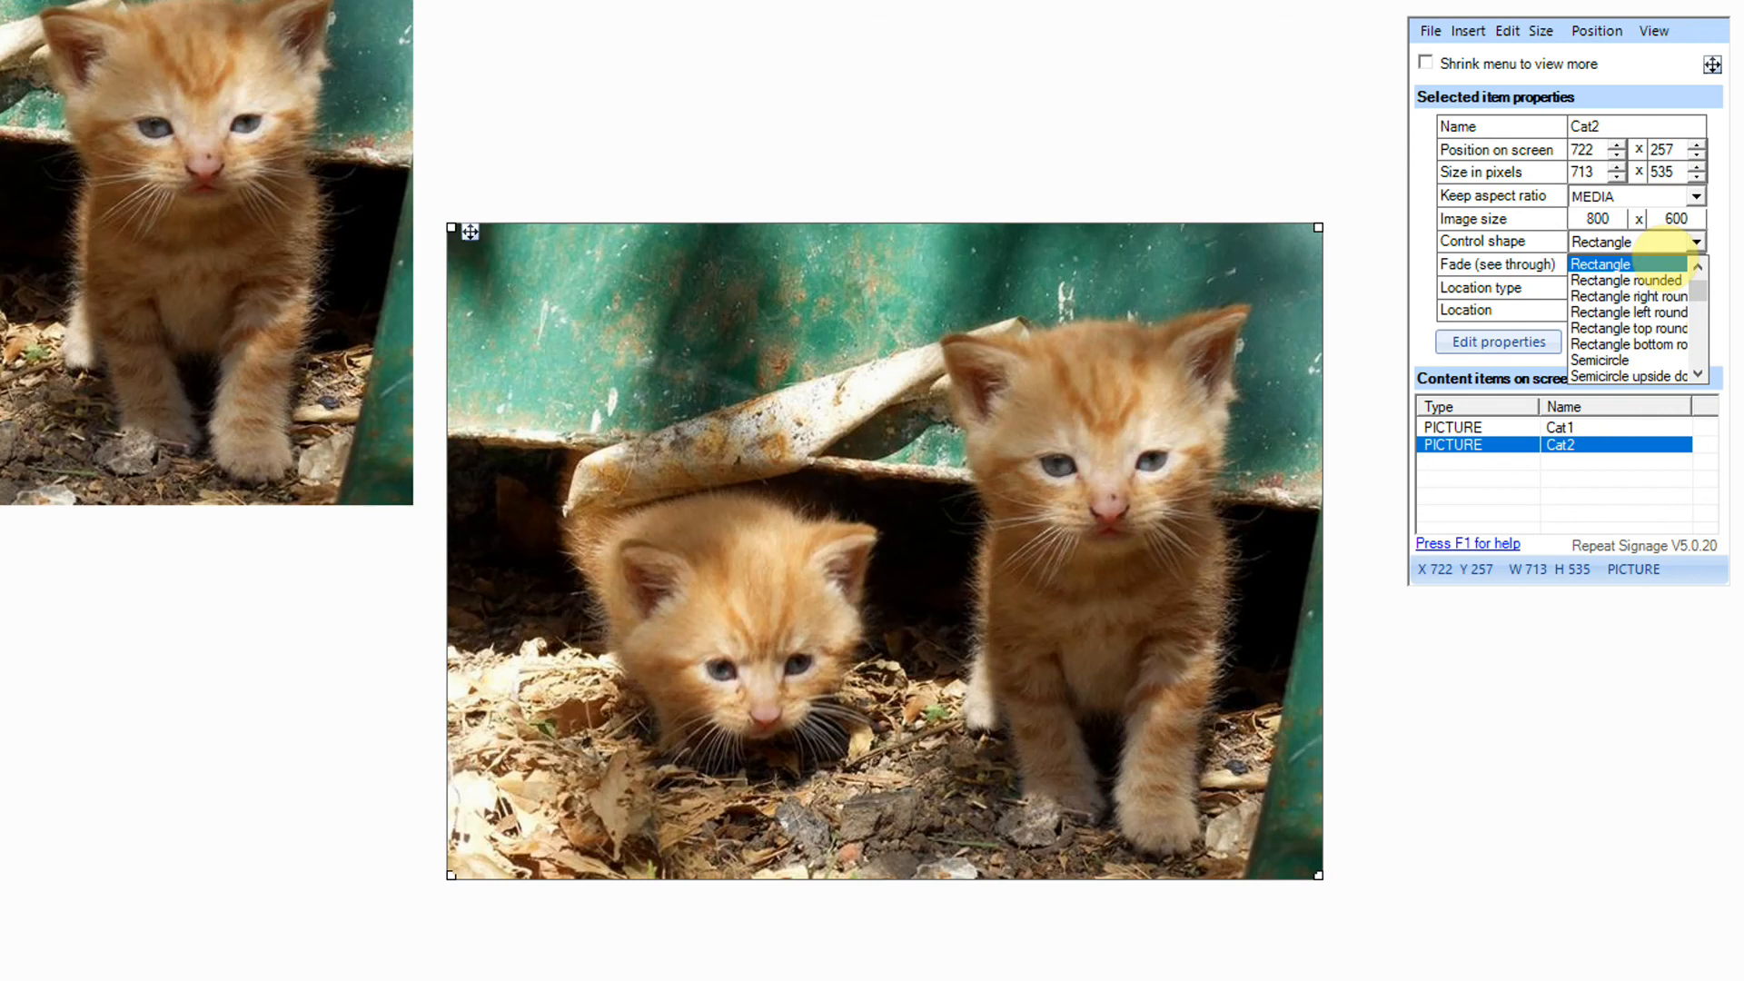
scroll(1658, 278, "up", 1)
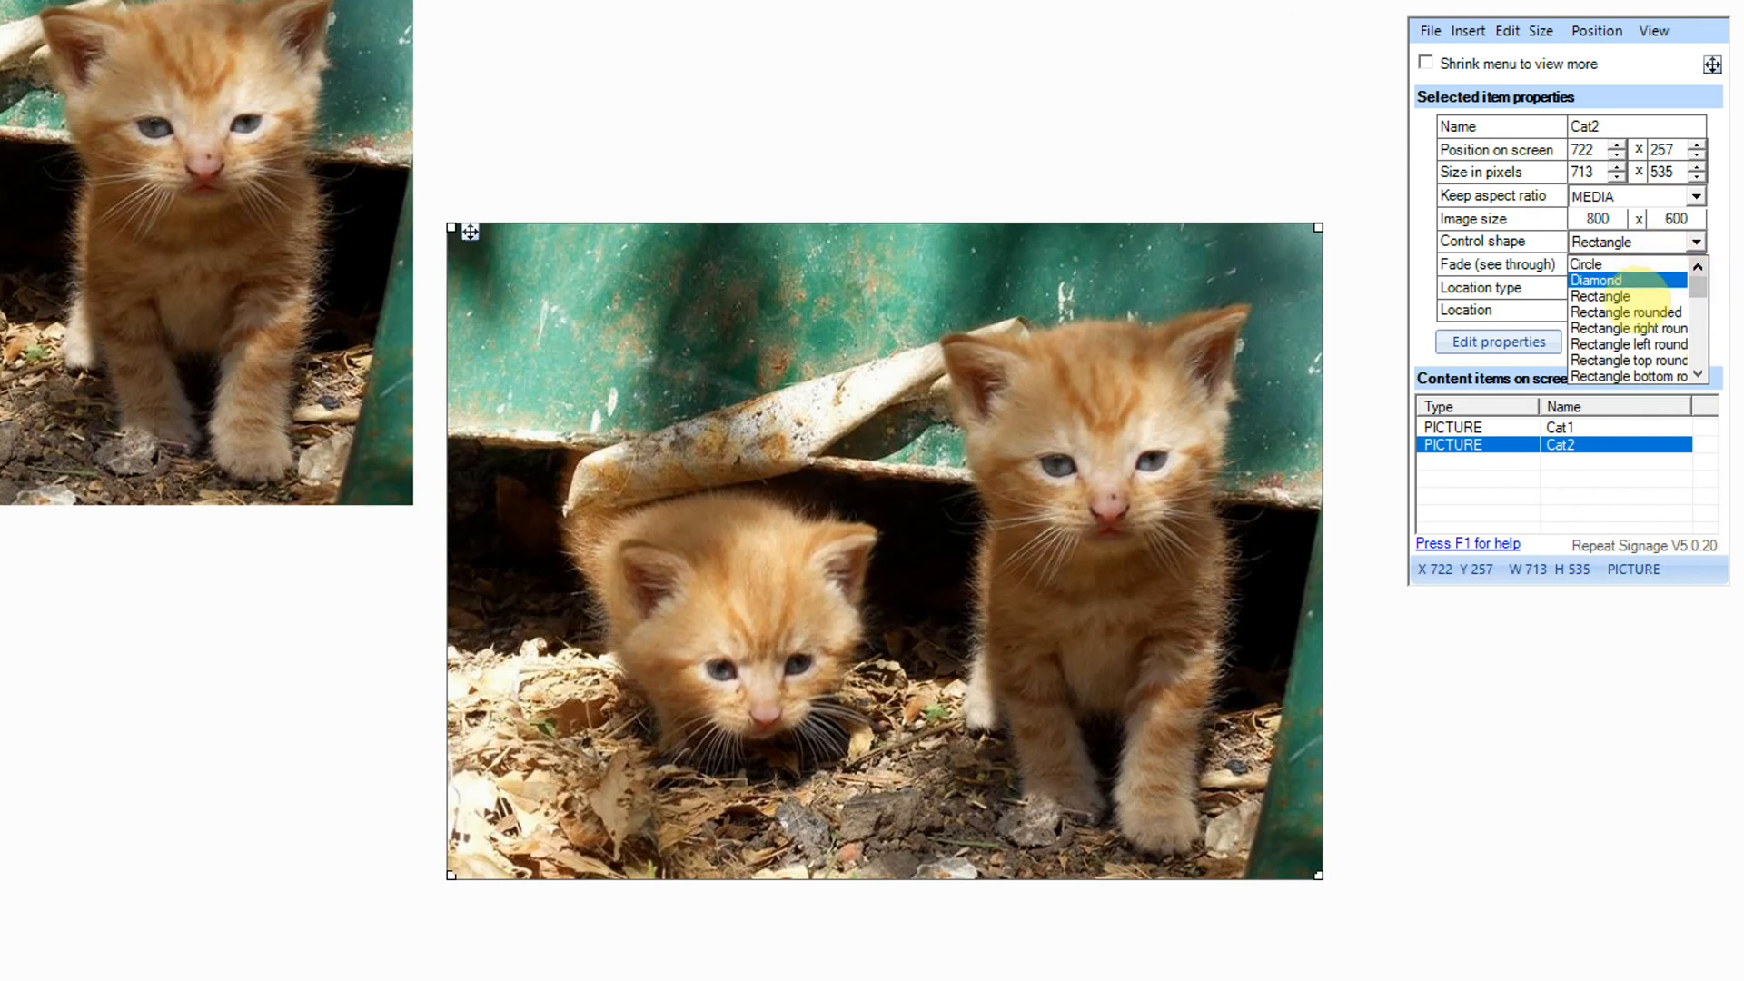
left_click(1635, 281)
left_click_drag(893, 545, 595, 457)
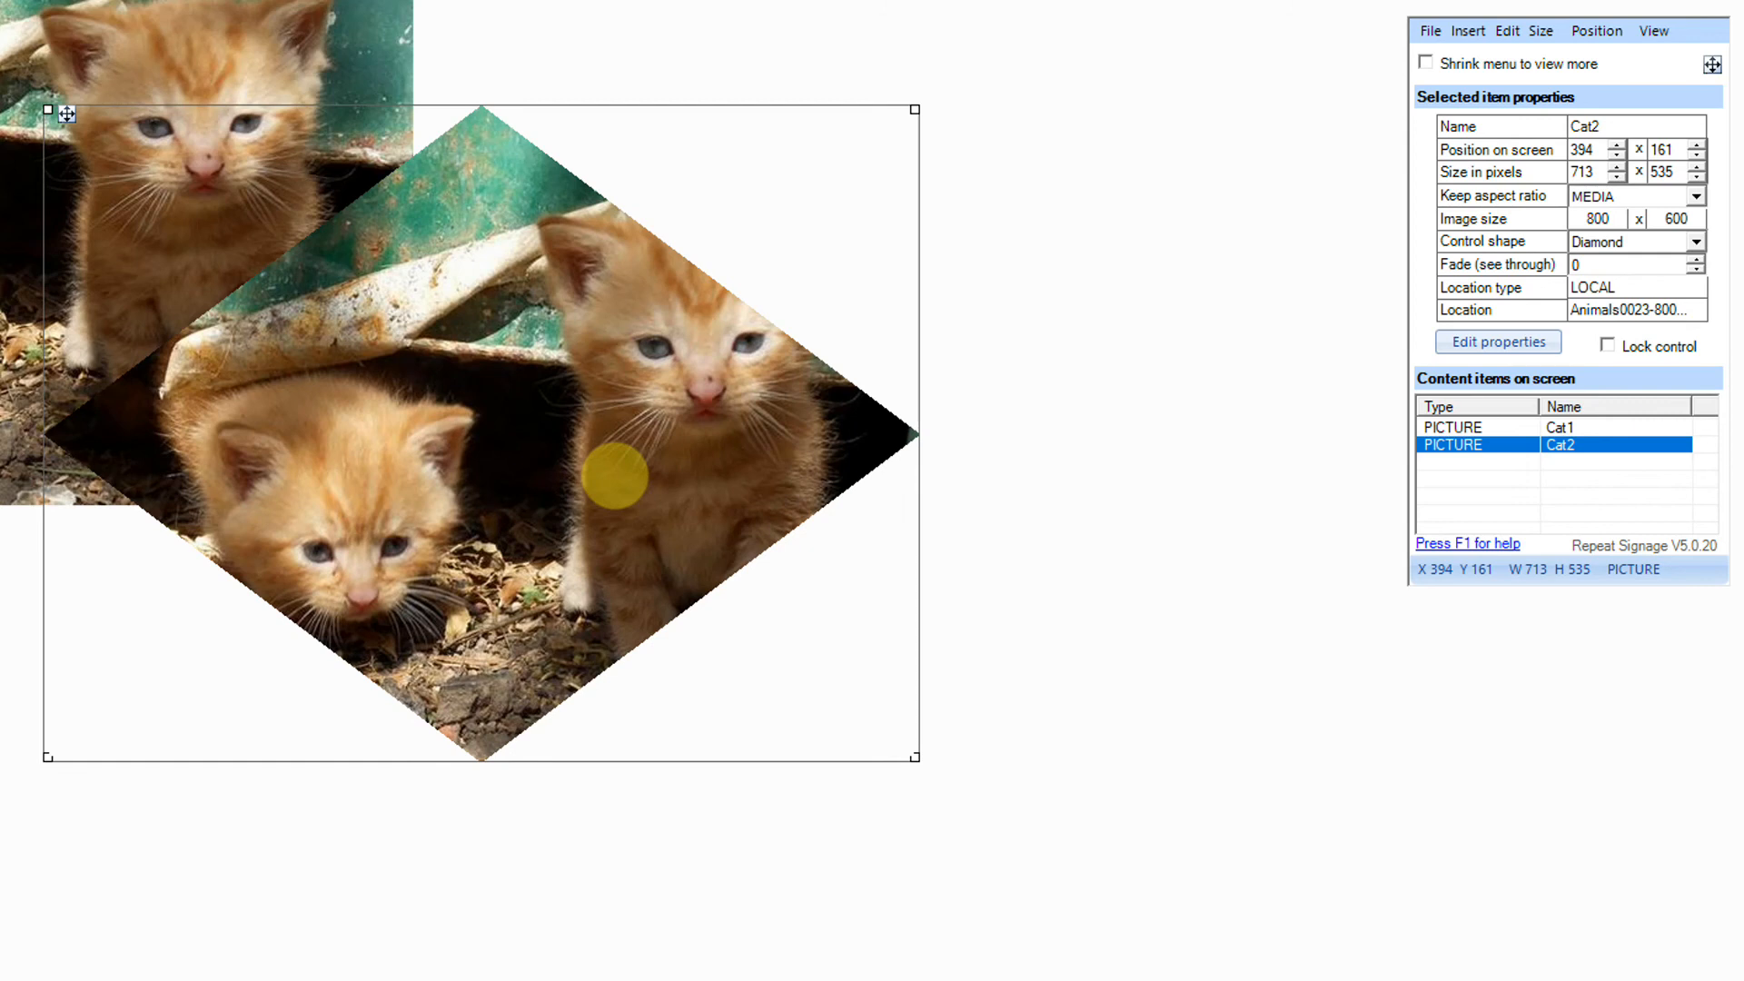
right_click(596, 457)
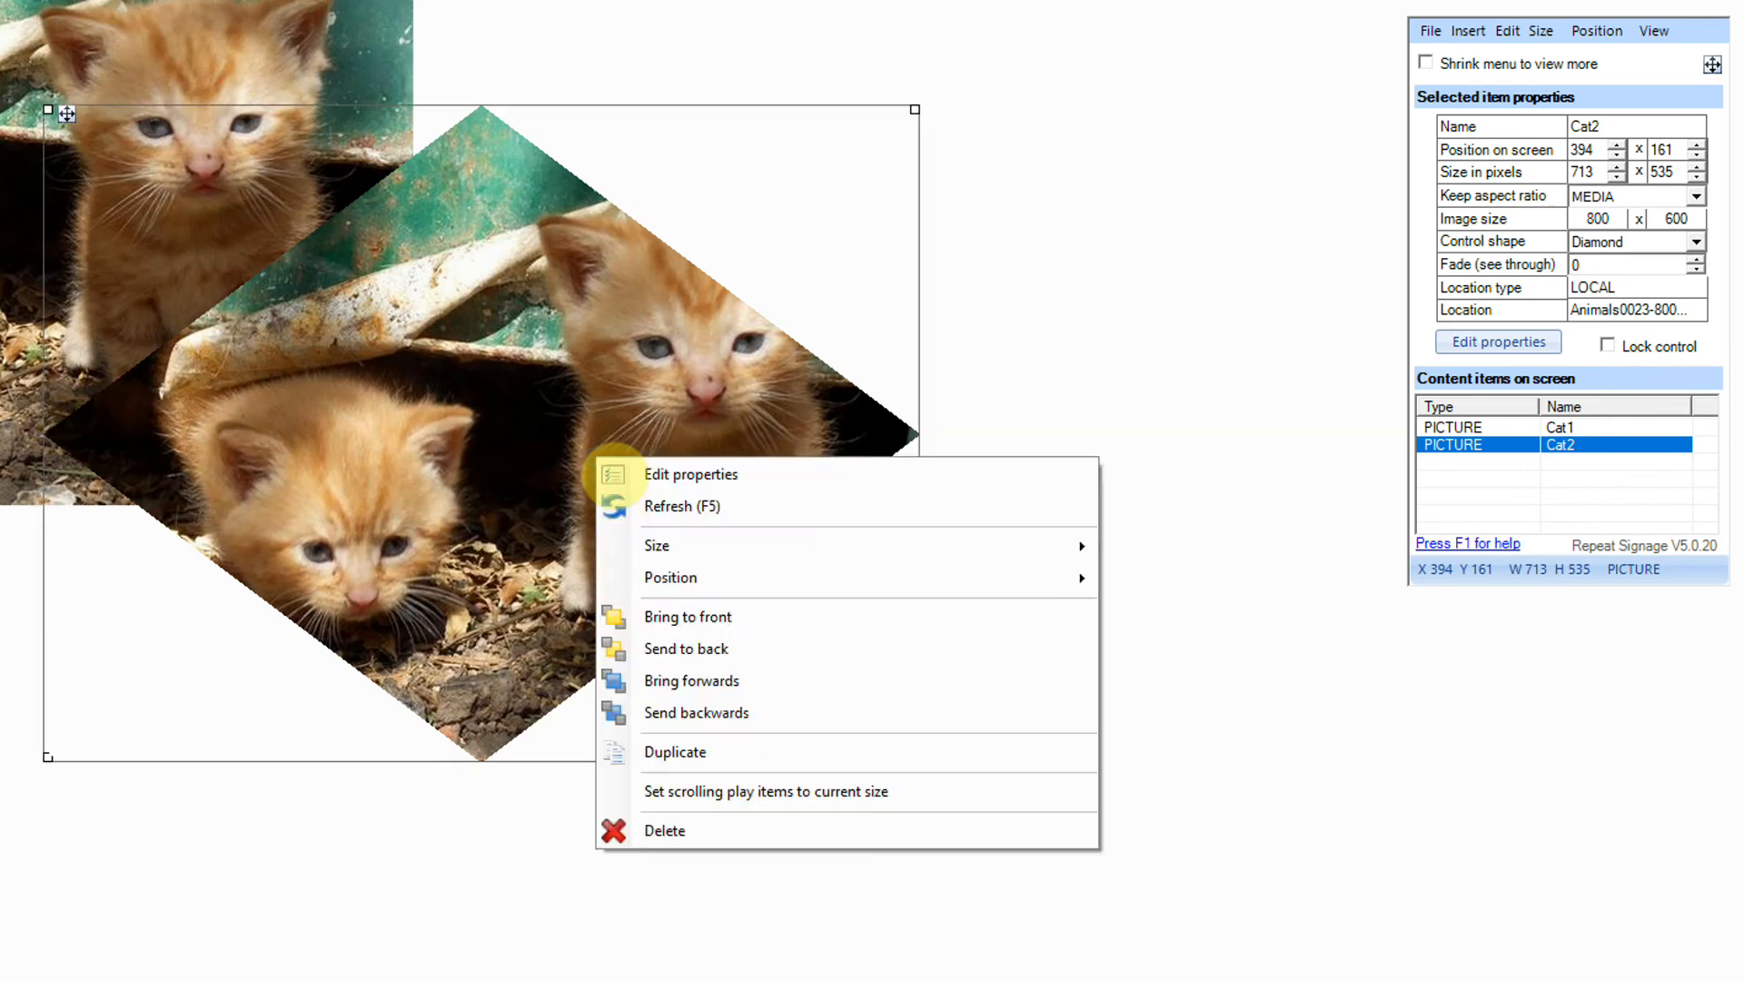
Step: Insert a single-line text label reading Welcome to Repeat Signage and place it over the diamond picture at about 545 x 403
left_click(1468, 31)
left_click(1468, 31)
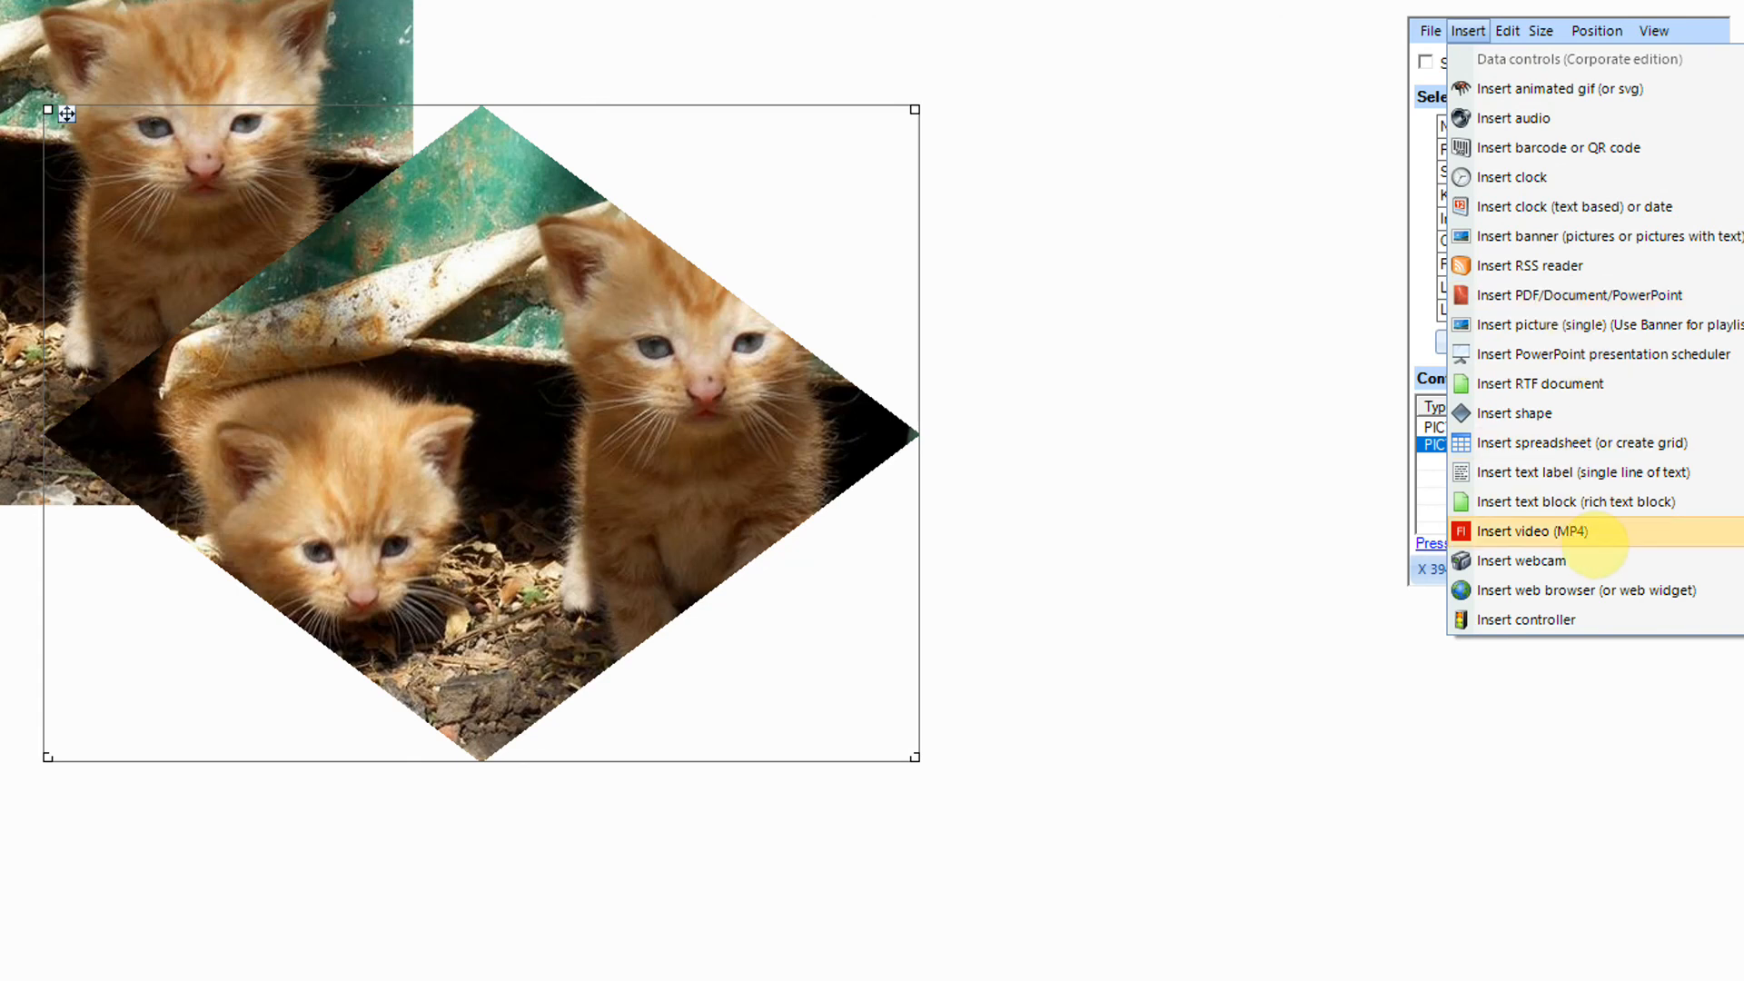
left_click(1559, 474)
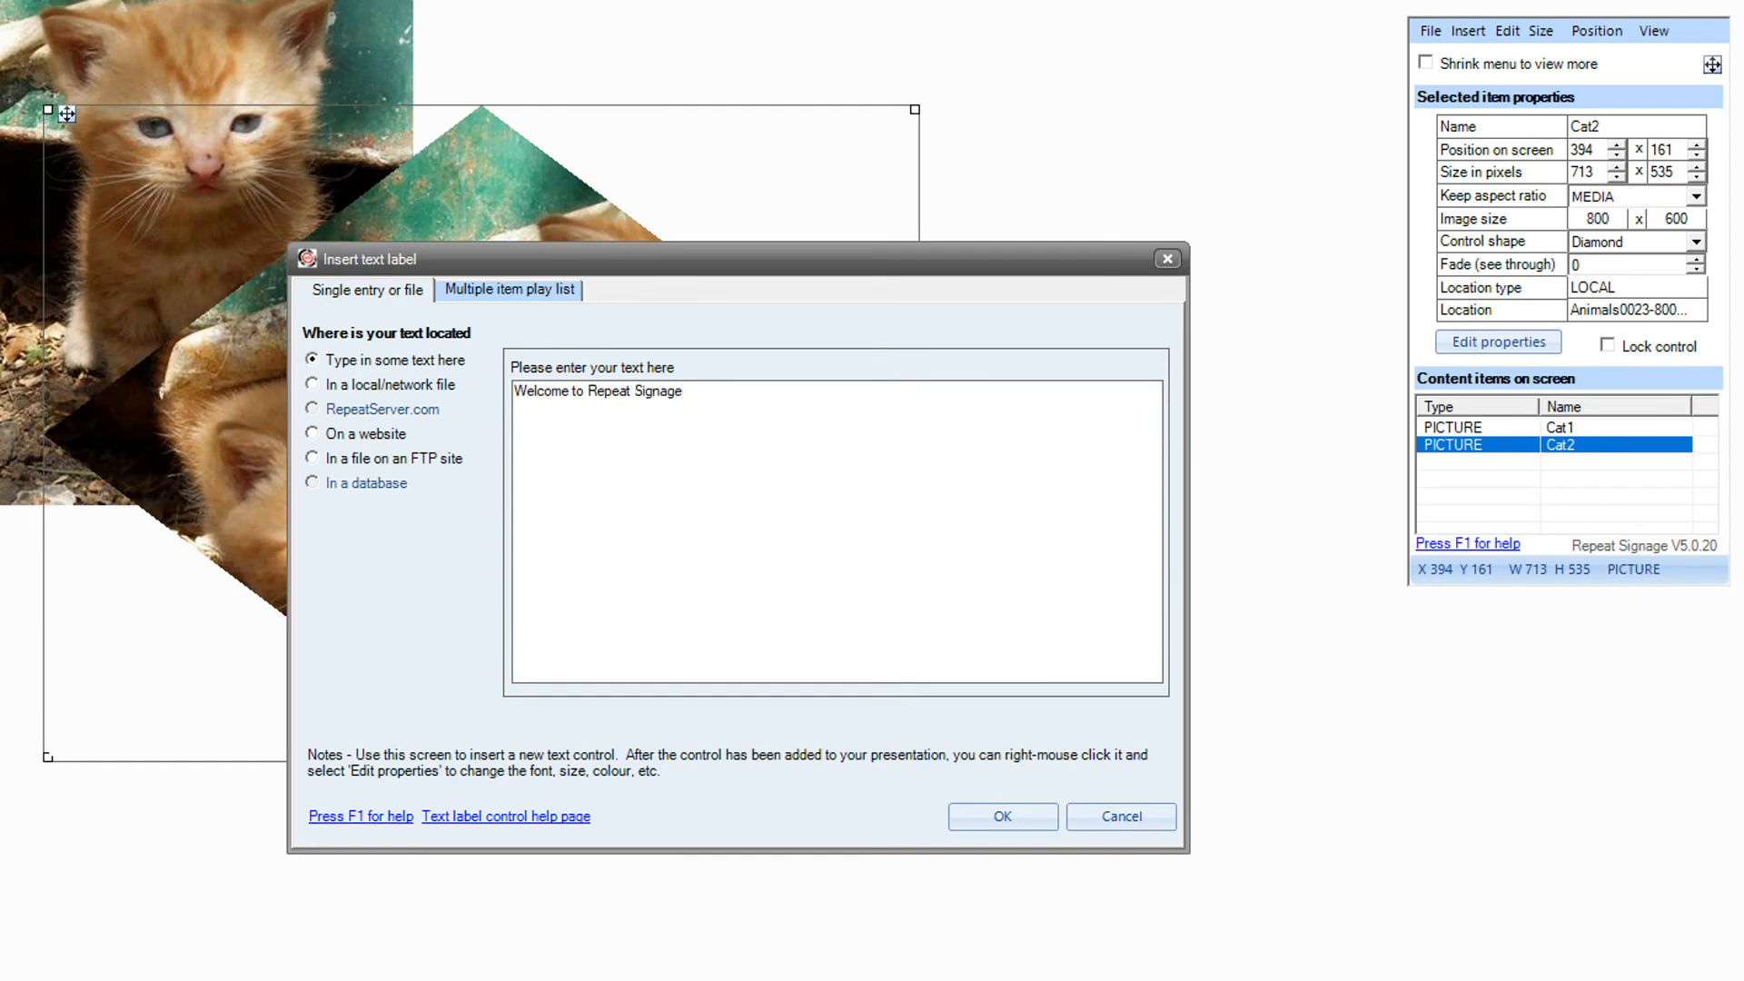
left_click(1003, 815)
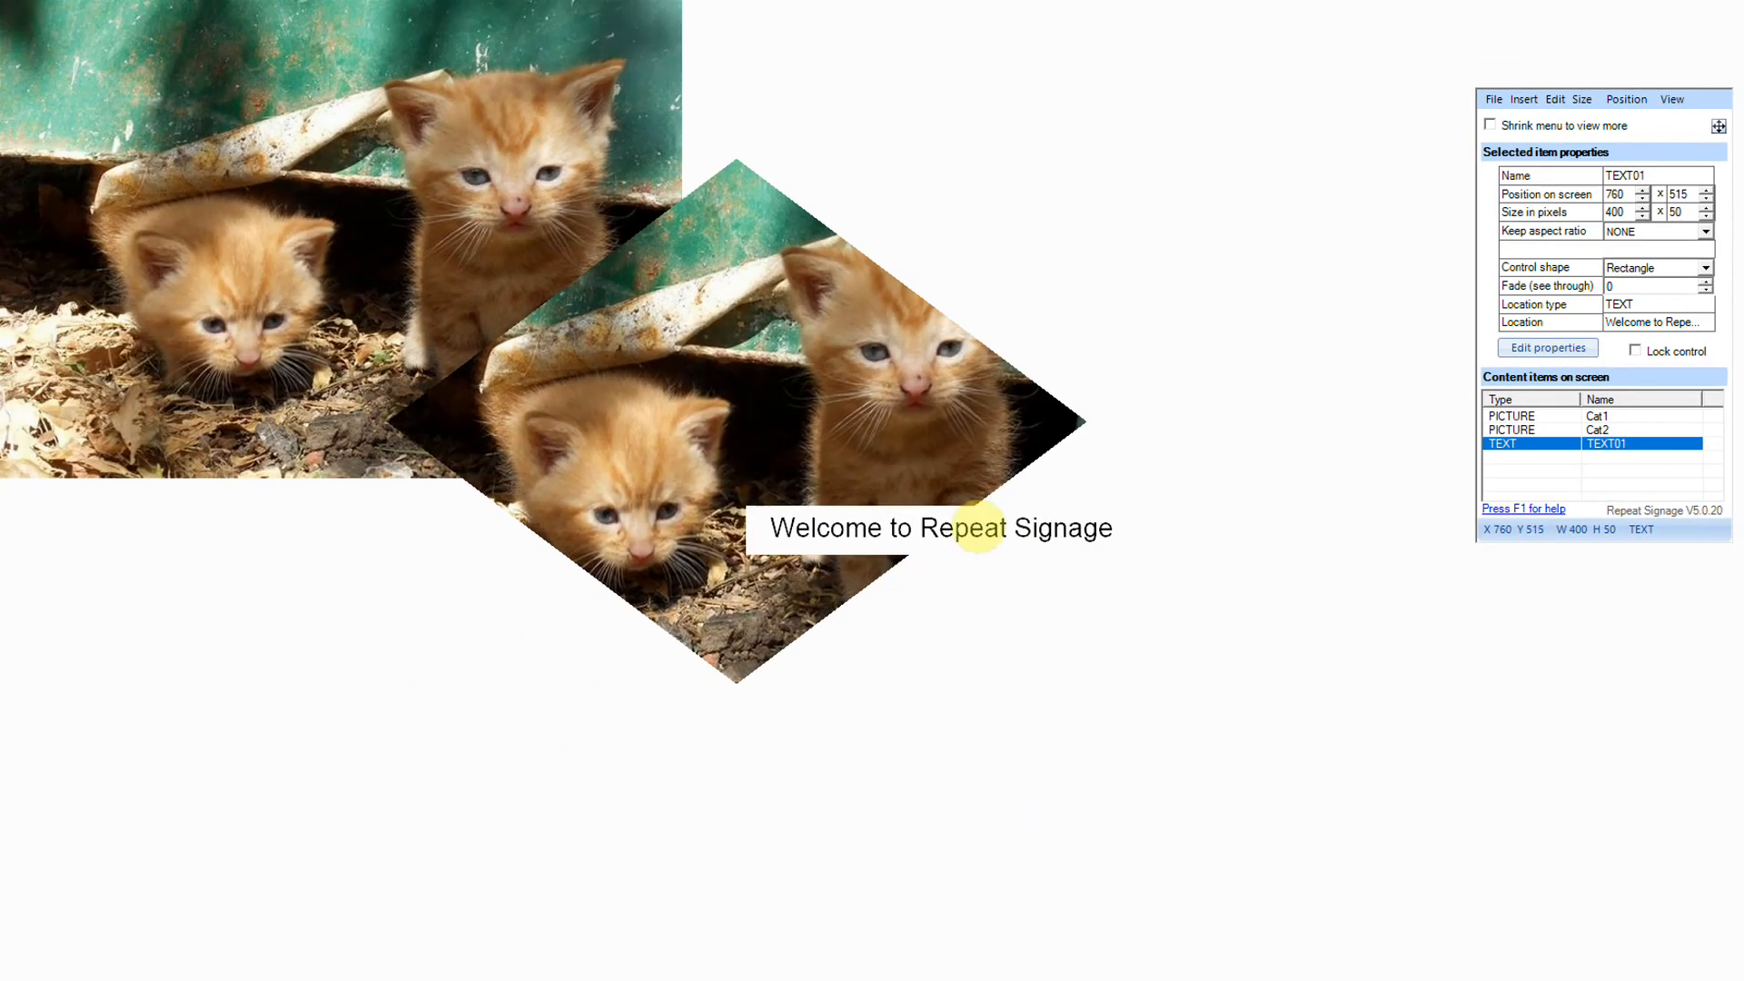
left_click_drag(804, 559, 211, 368)
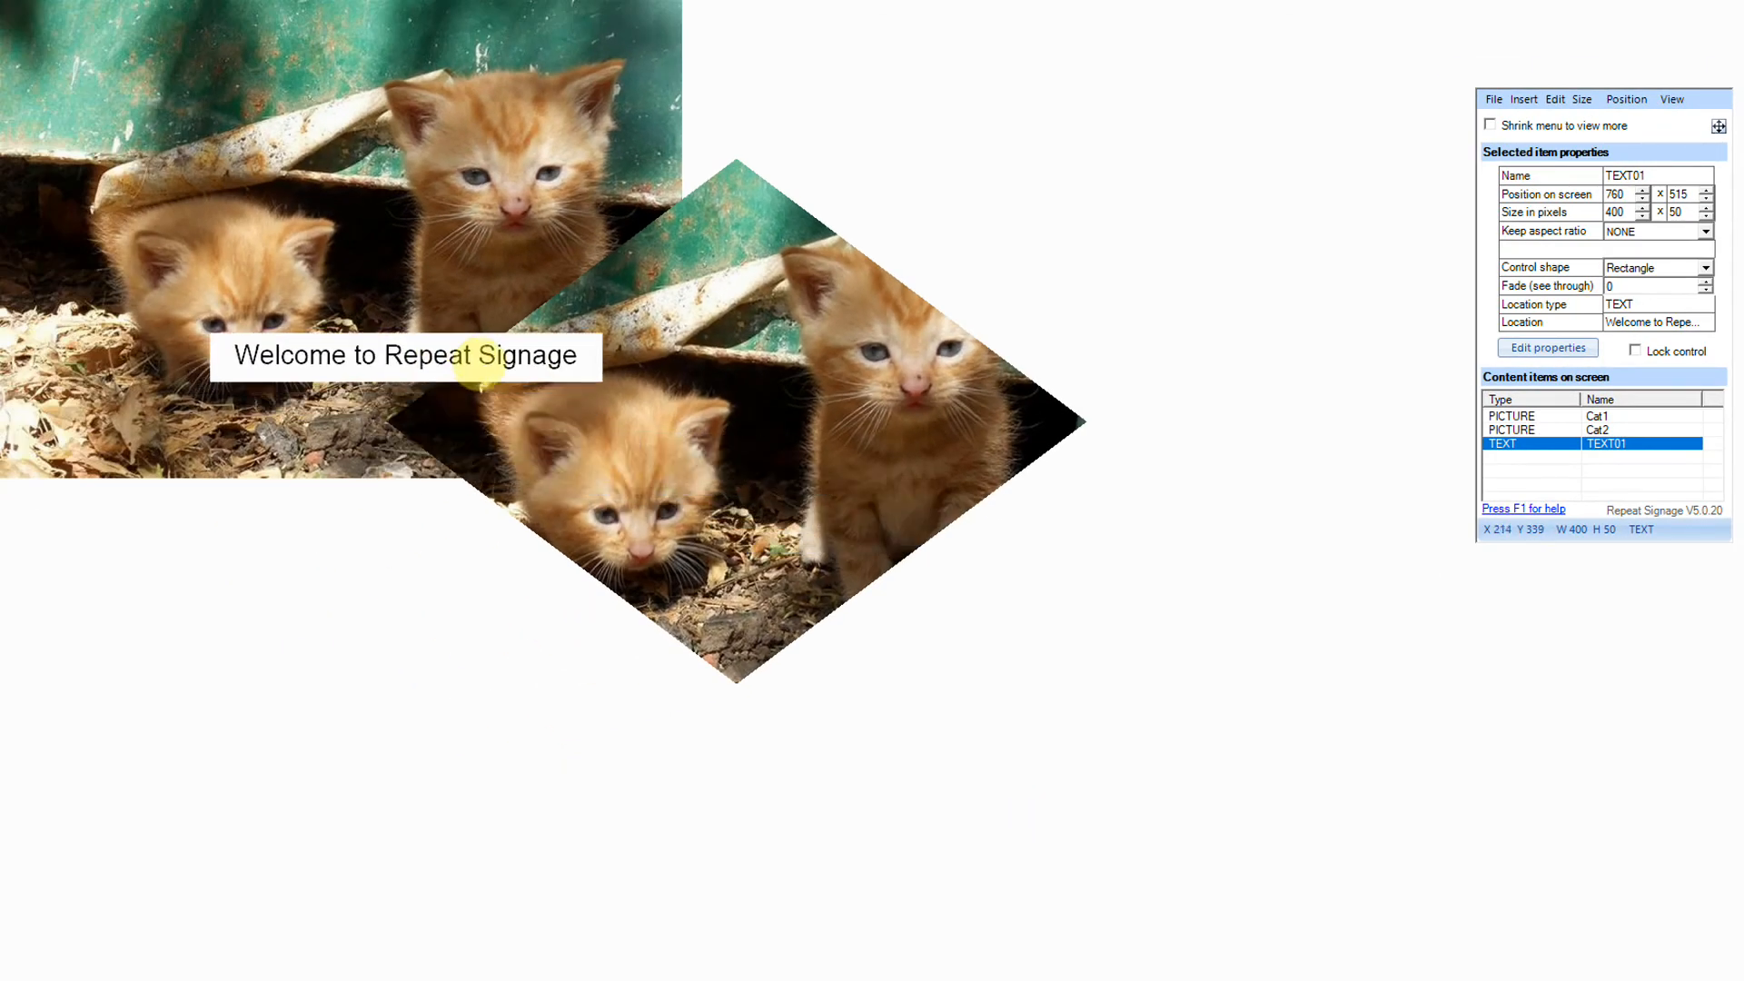
left_click_drag(481, 373, 806, 428)
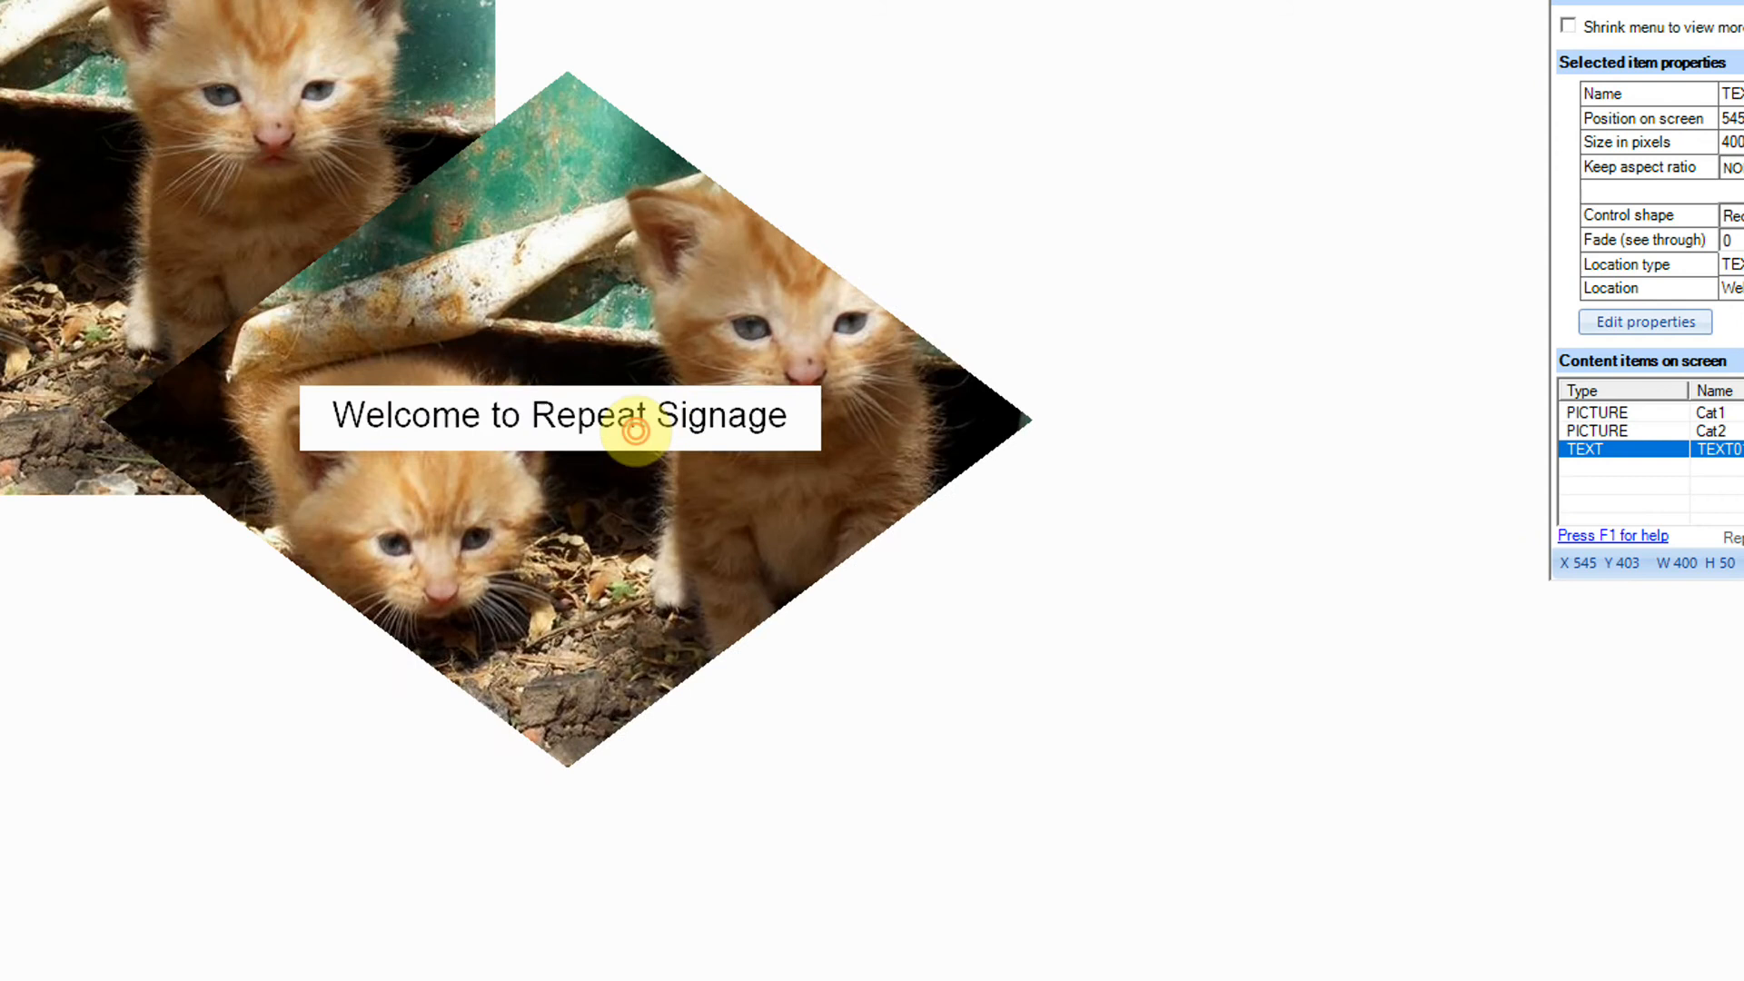
Step: Review the font and colour settings in the text label's properties, then close them without changes
double_click(790, 429)
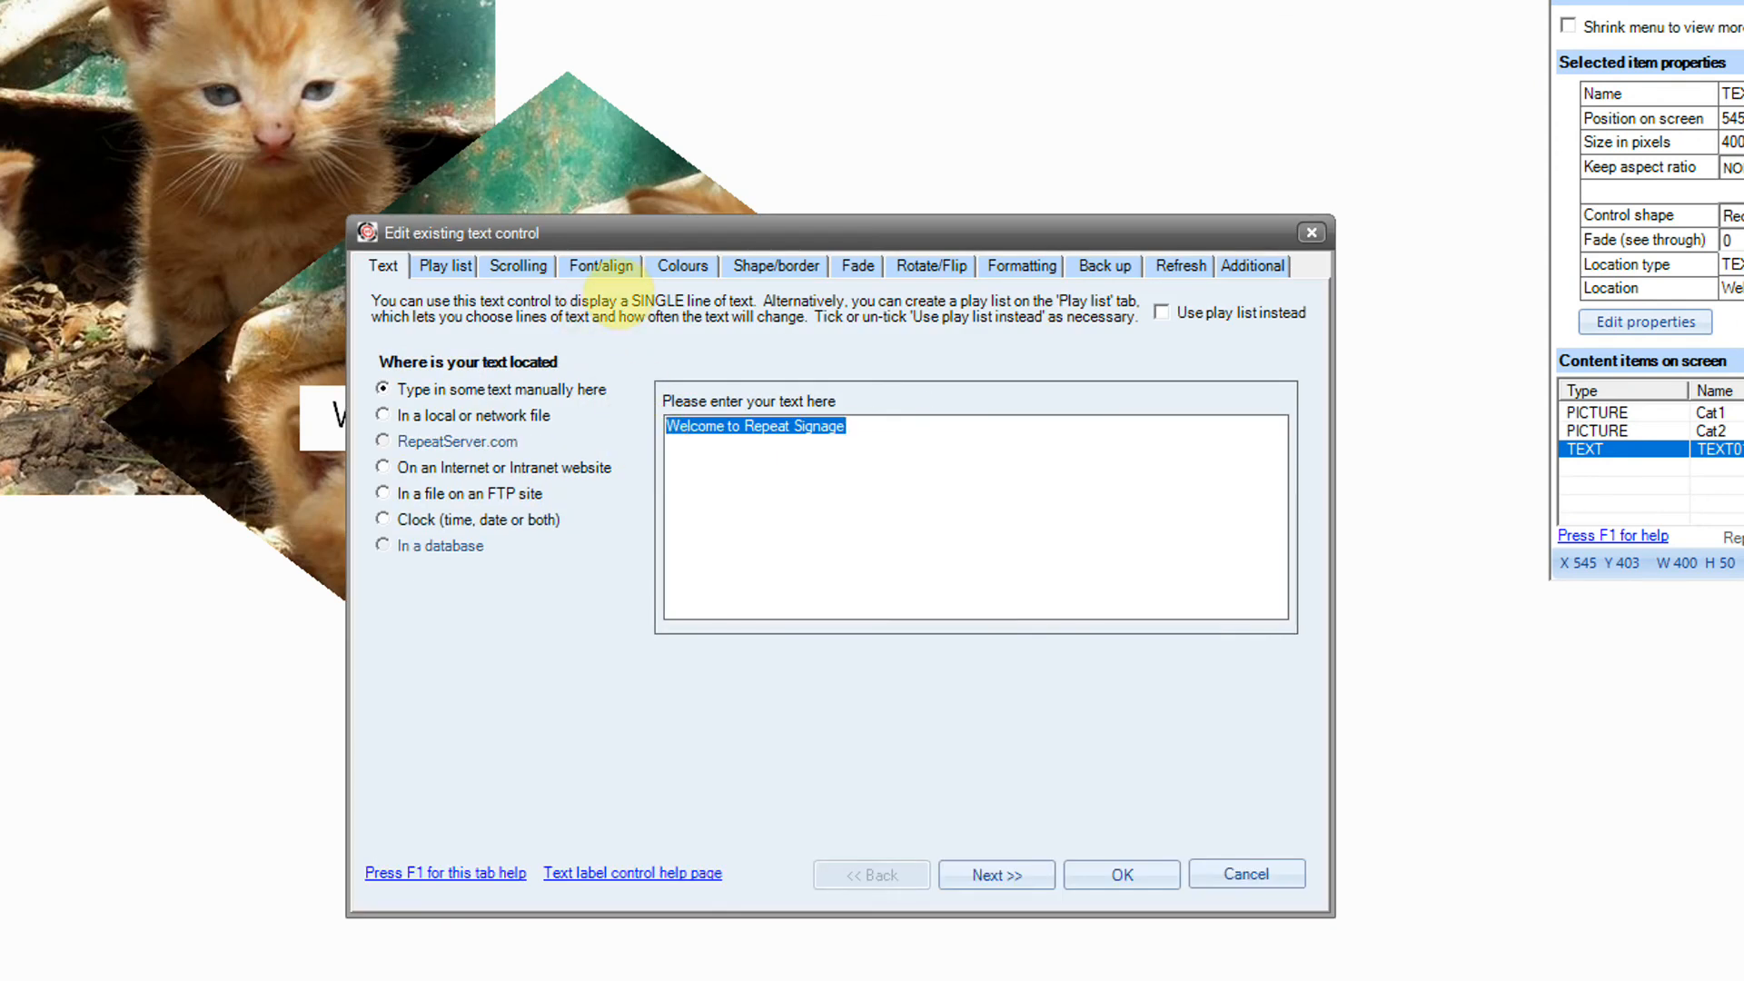
left_click(600, 265)
left_click(683, 265)
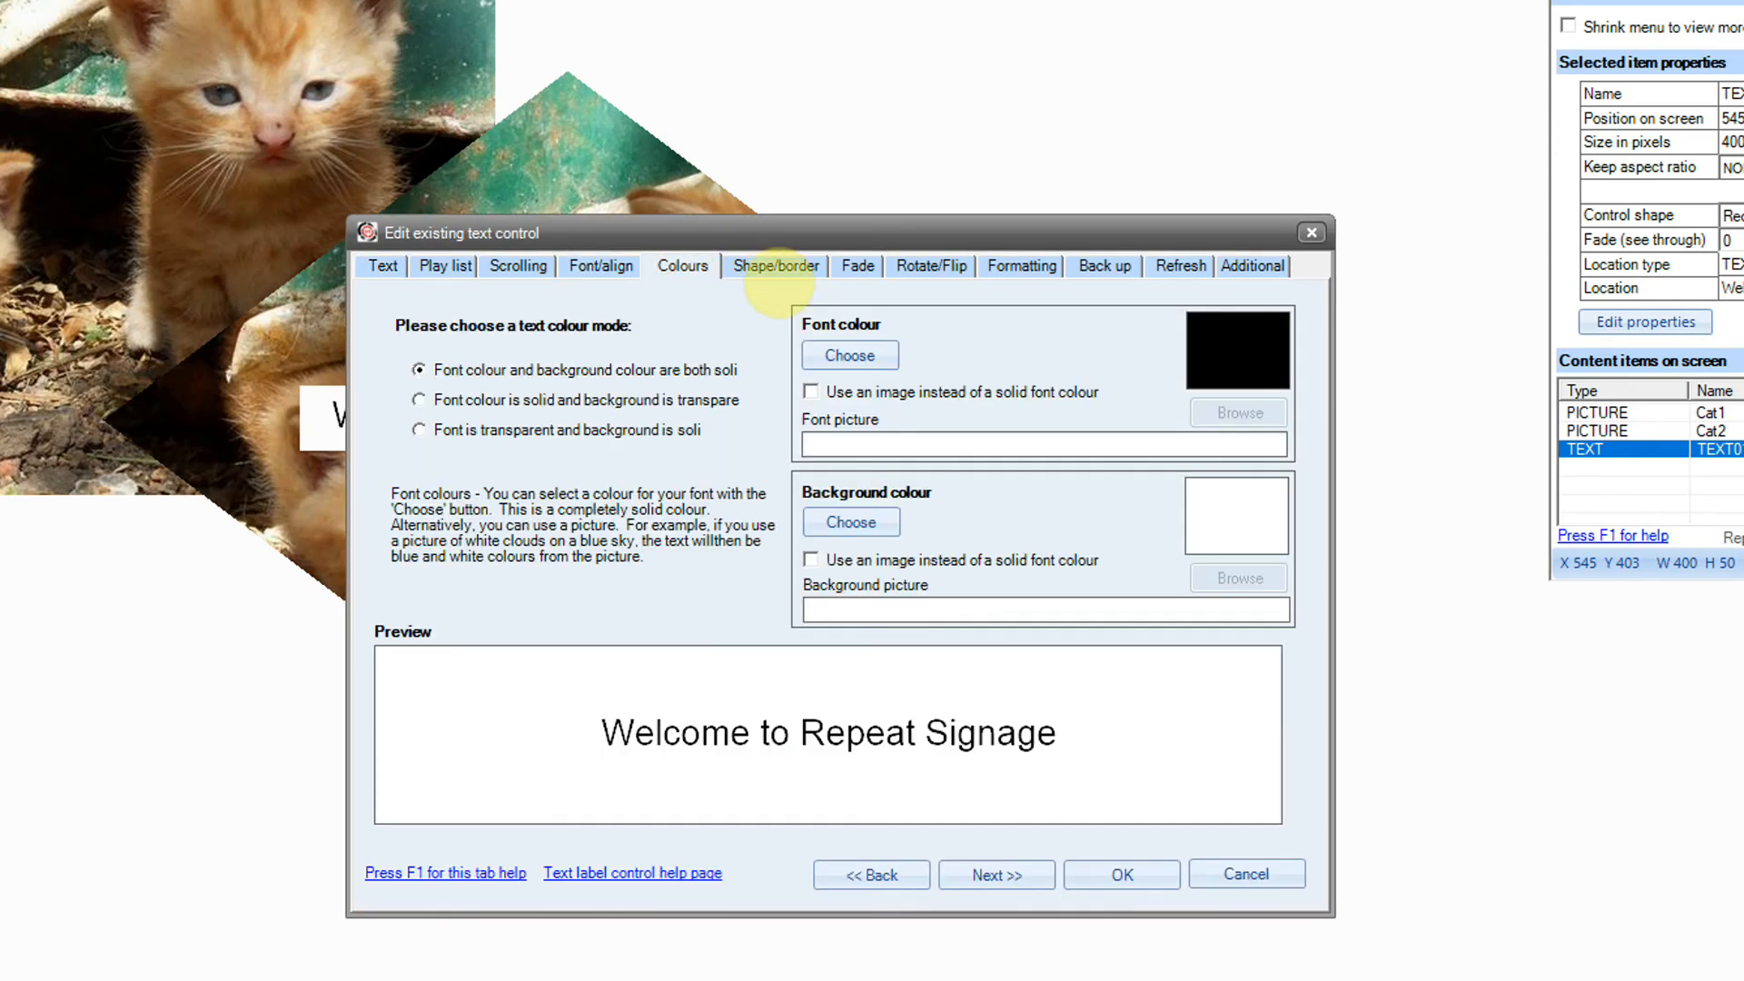
left_click(1311, 232)
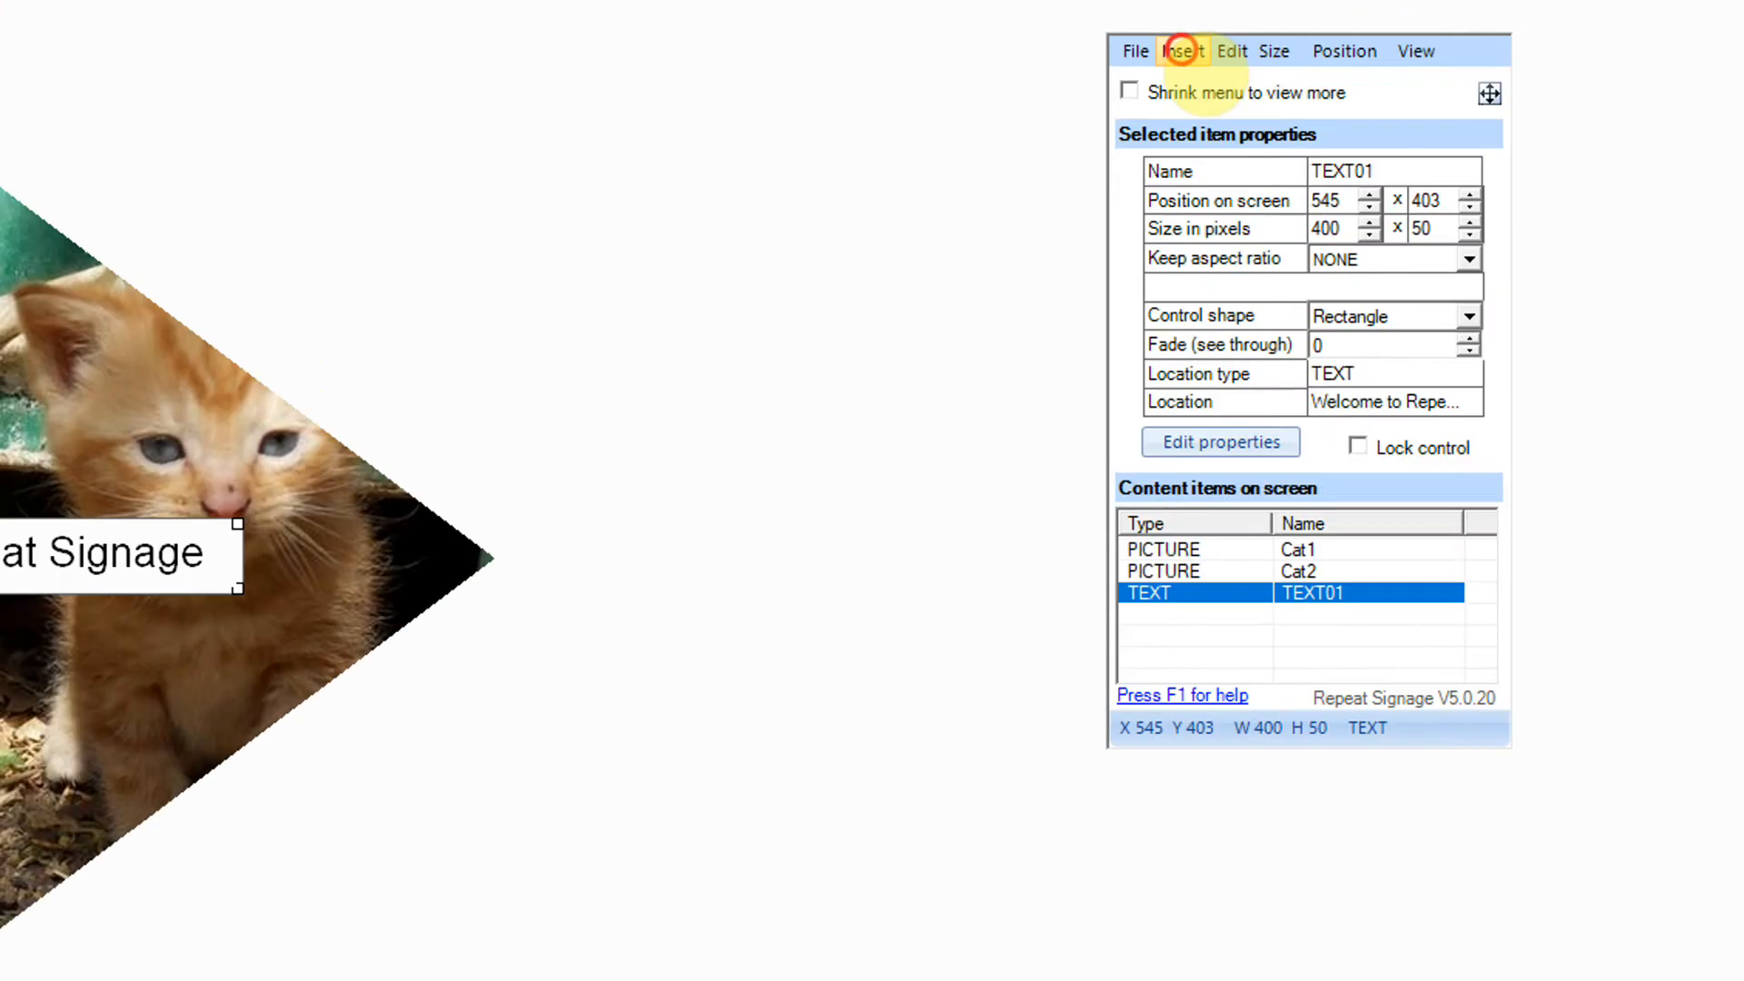
left_click(1613, 1)
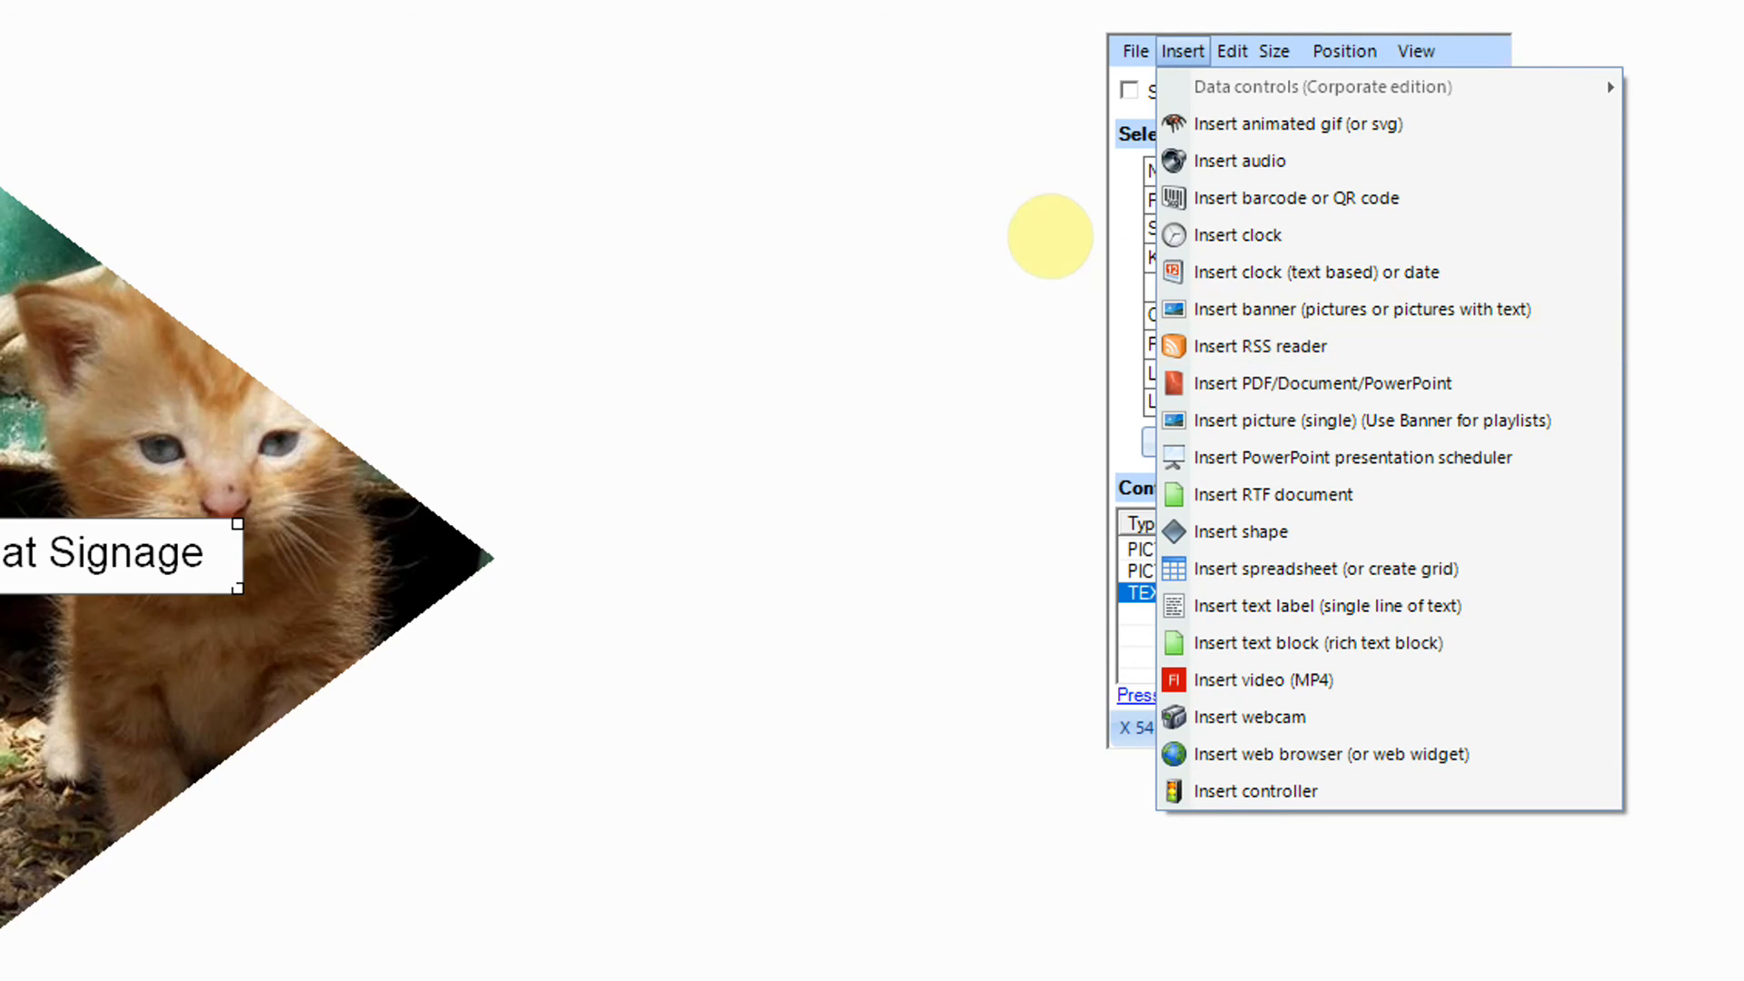
left_click(911, 301)
left_click(226, 559)
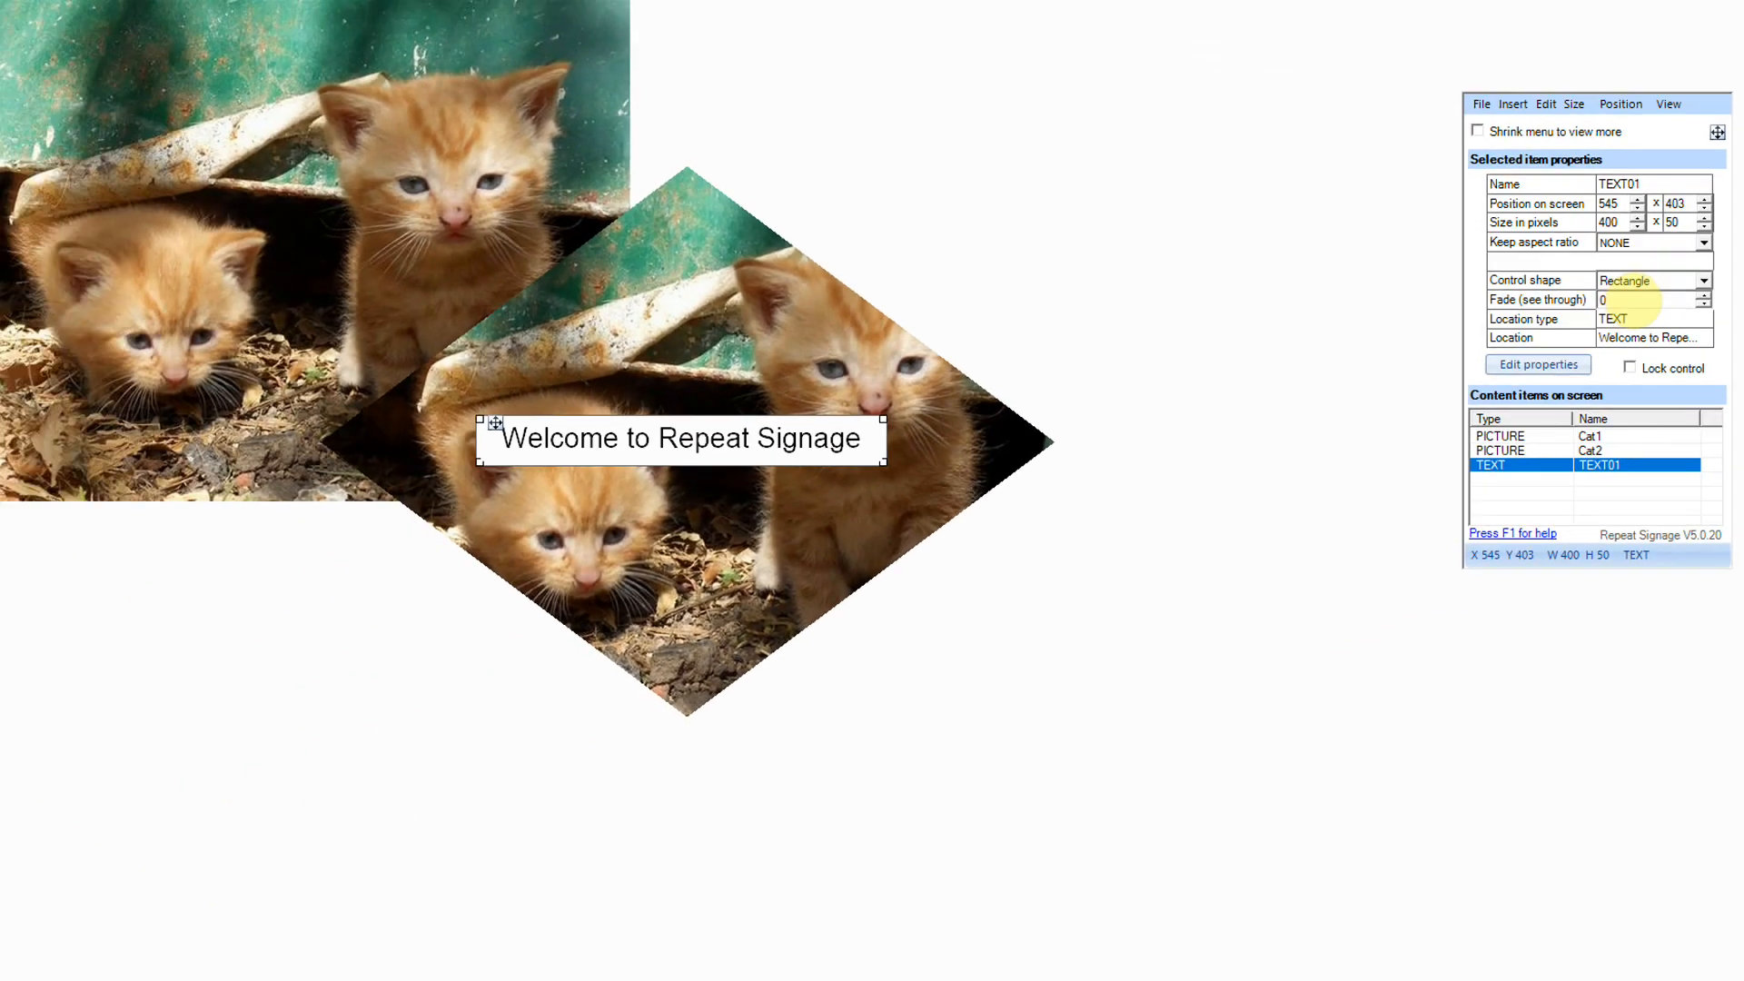
Step: Set the text label's fade to 25 so the picture behind it shows through
left_click_drag(1569, 312, 1492, 313)
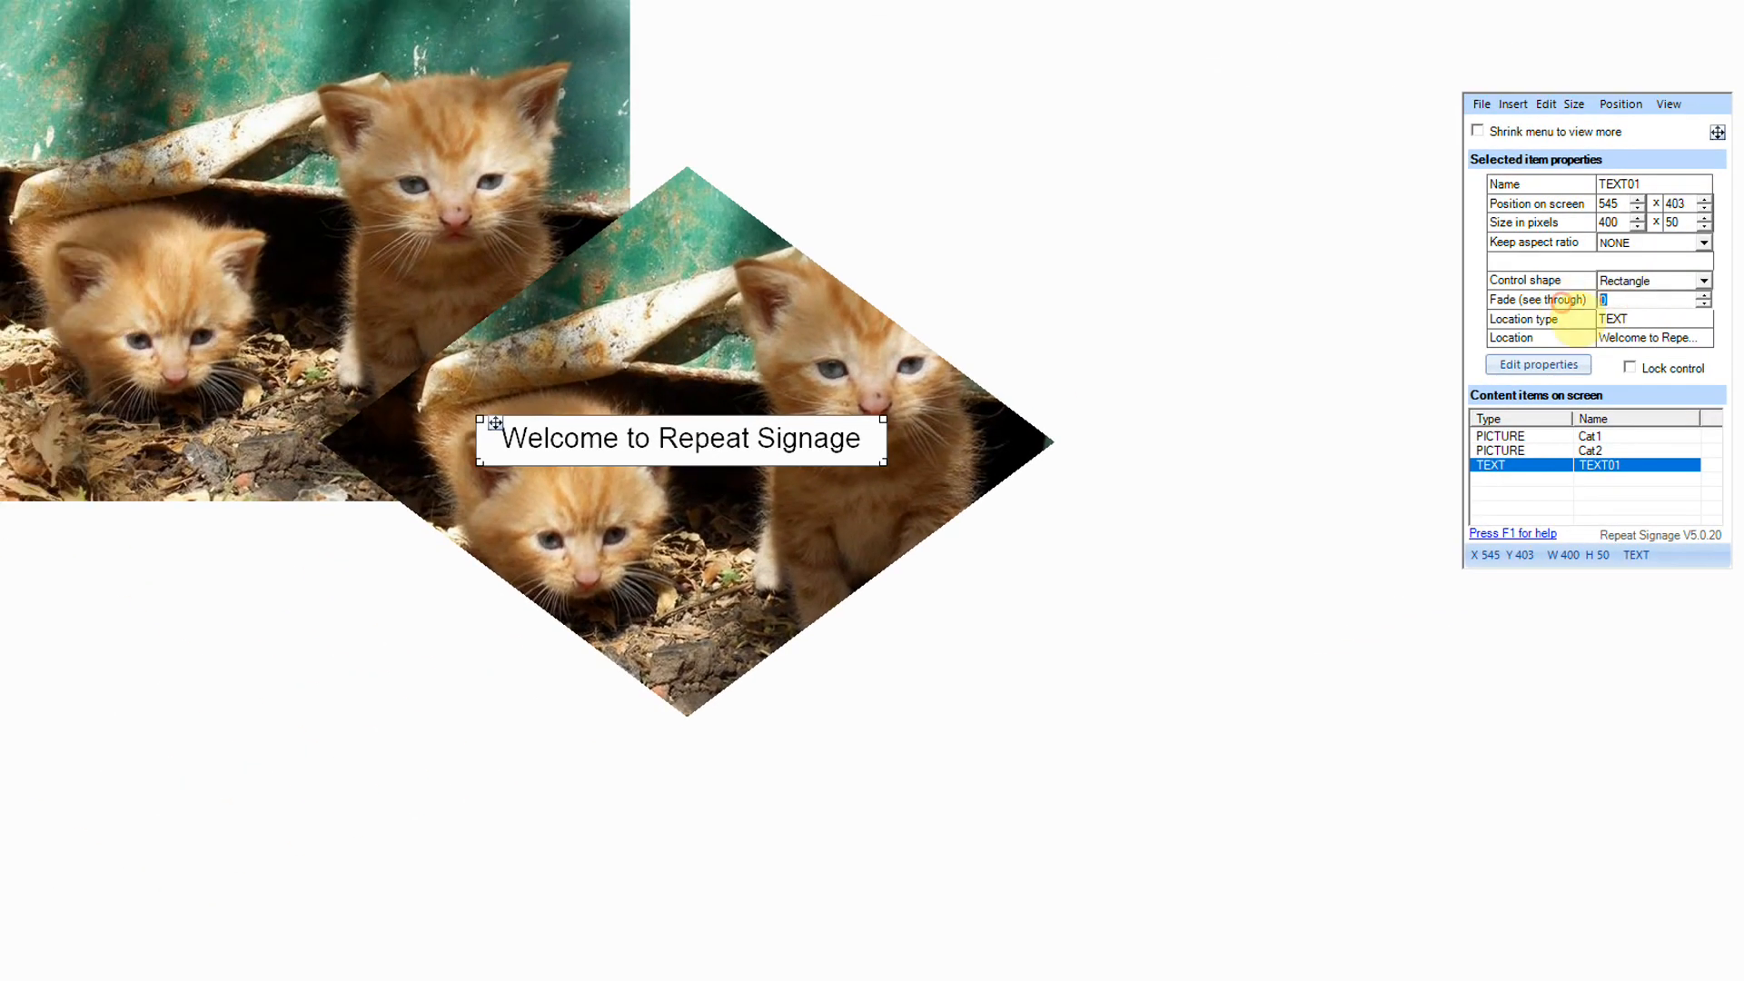
type("25")
key("Return")
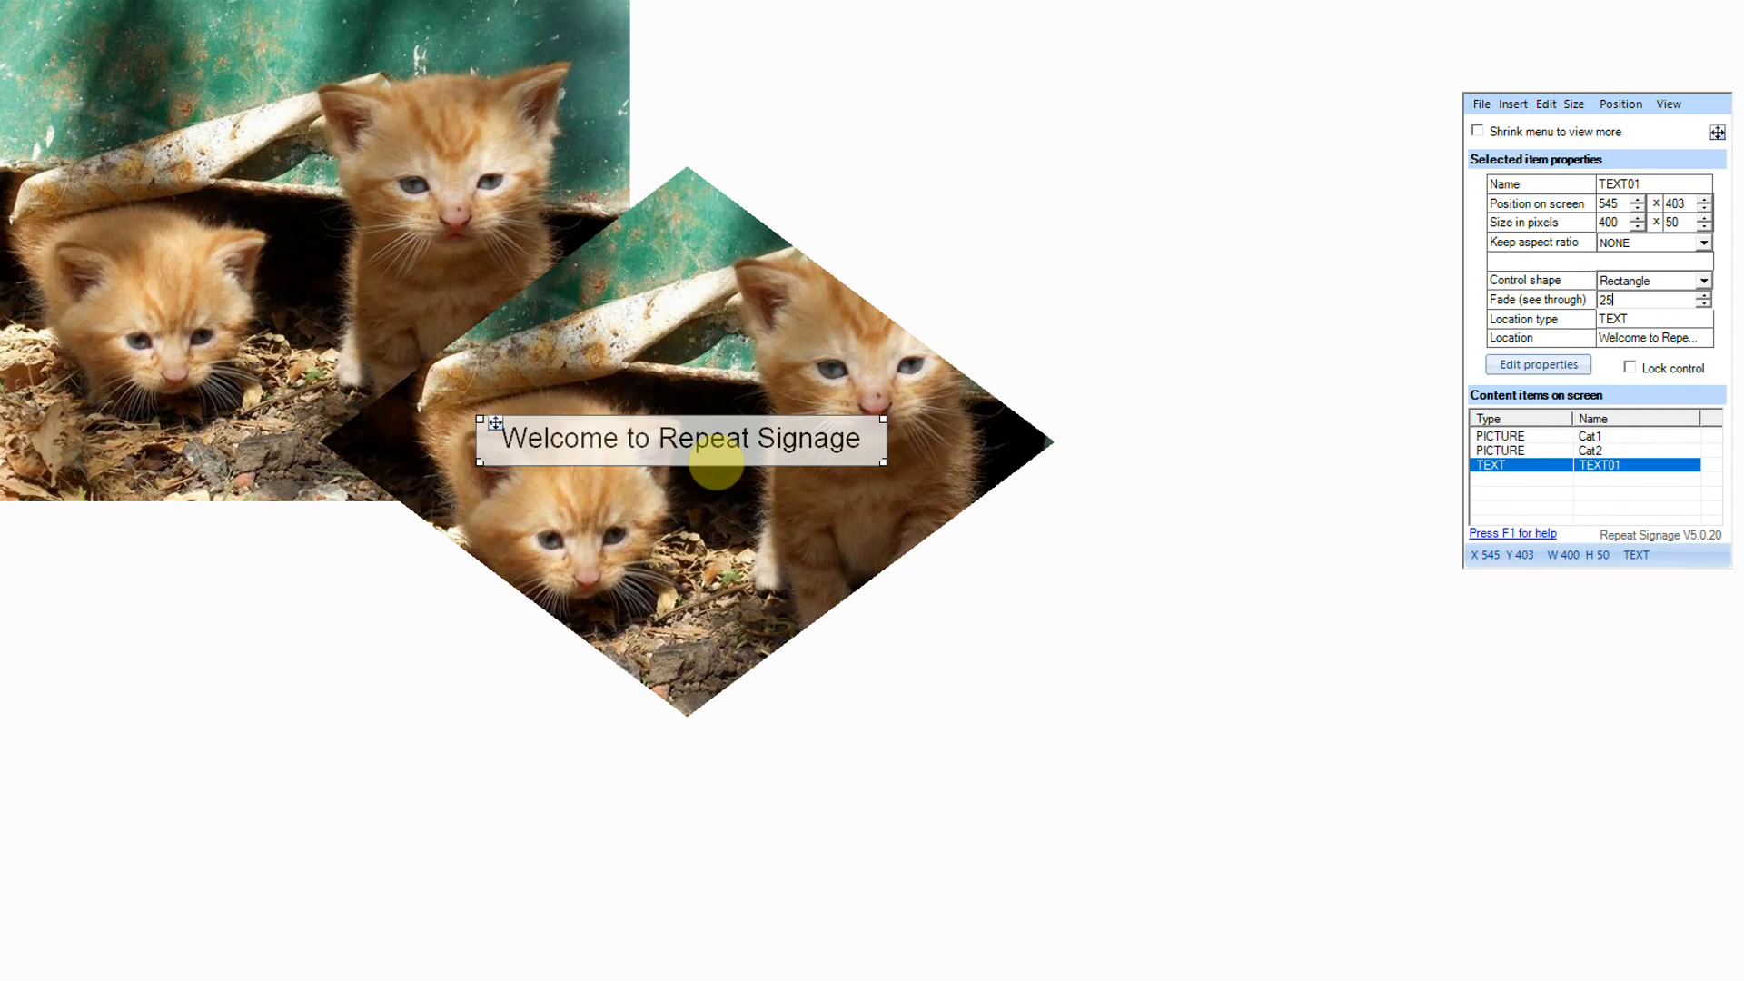
Step: Insert the MP4 video RepeatSignageEducationPrimarySchool from the R5\Video folder on the local drive
left_click(1513, 103)
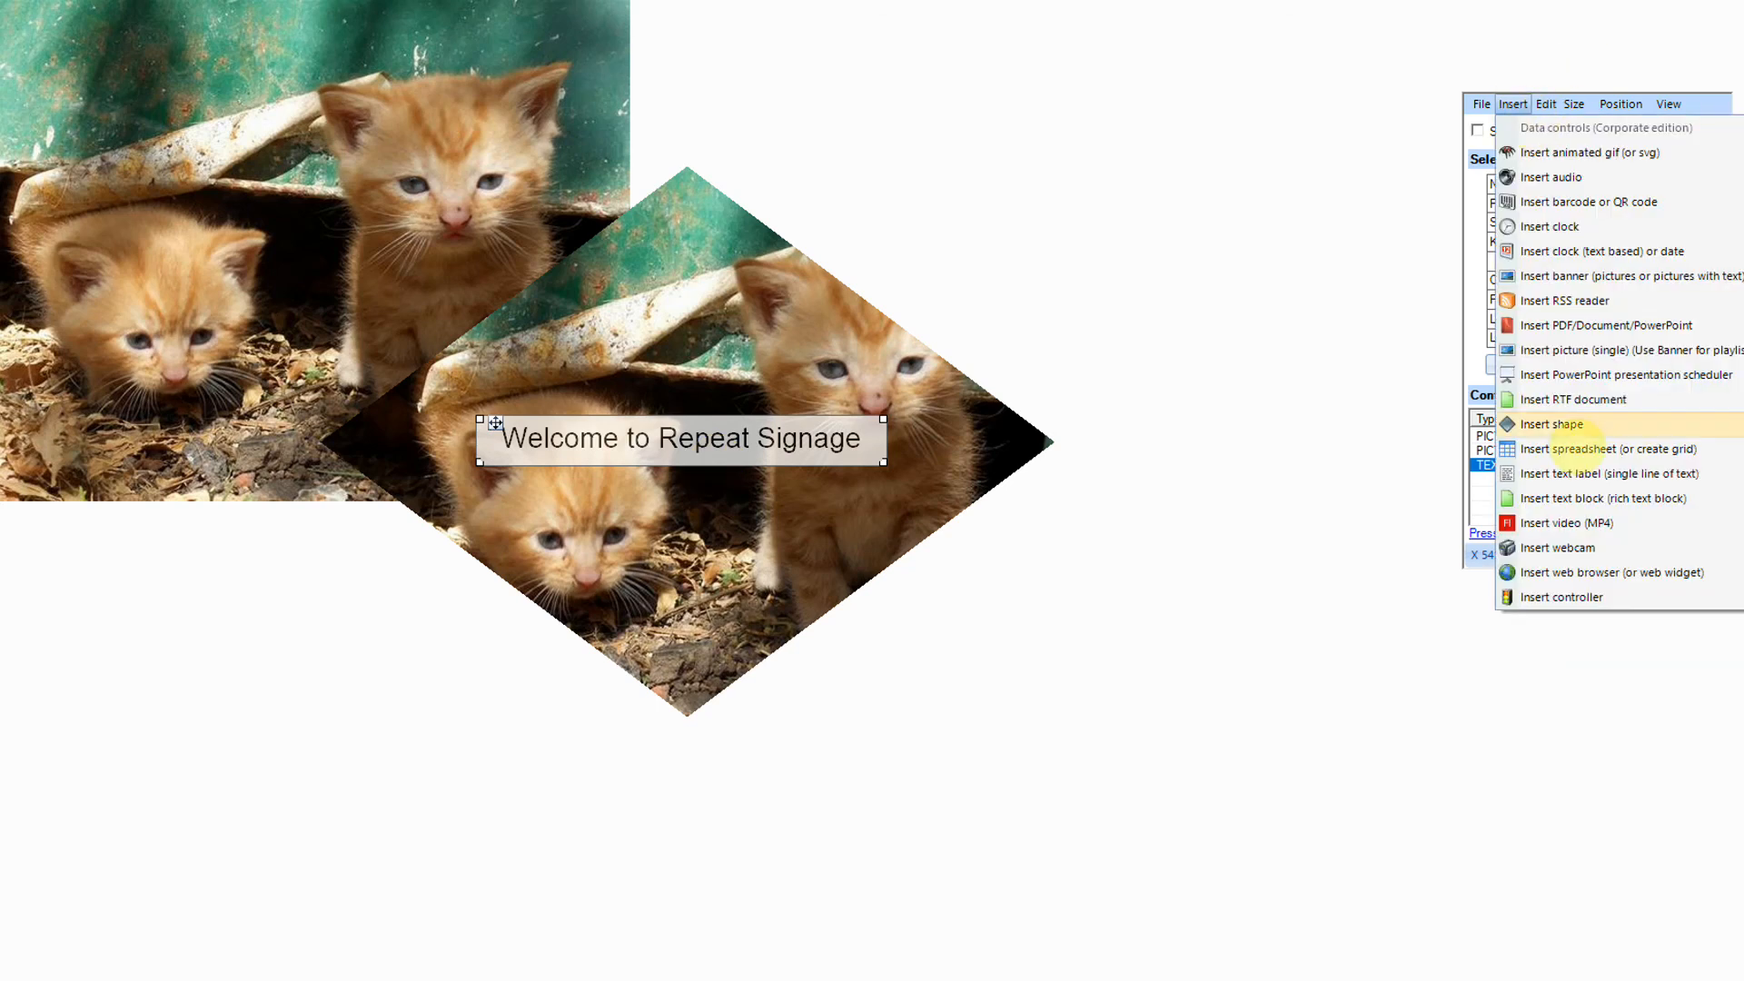
left_click(1590, 524)
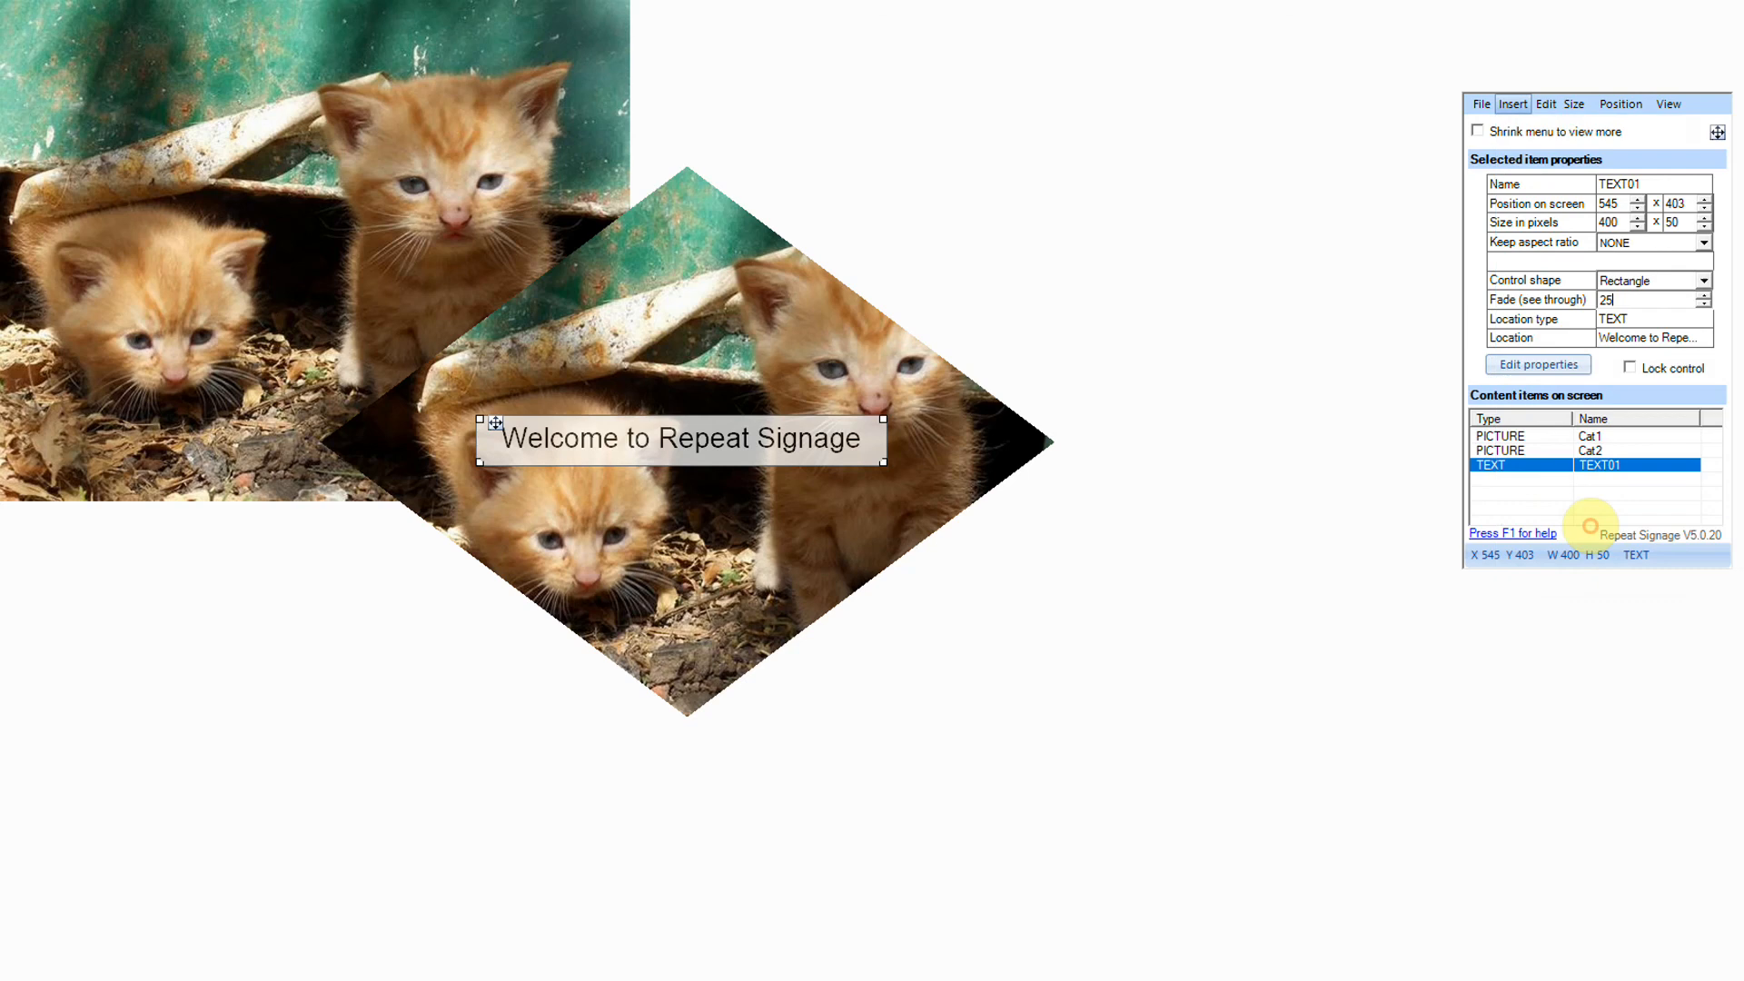
left_click(1036, 624)
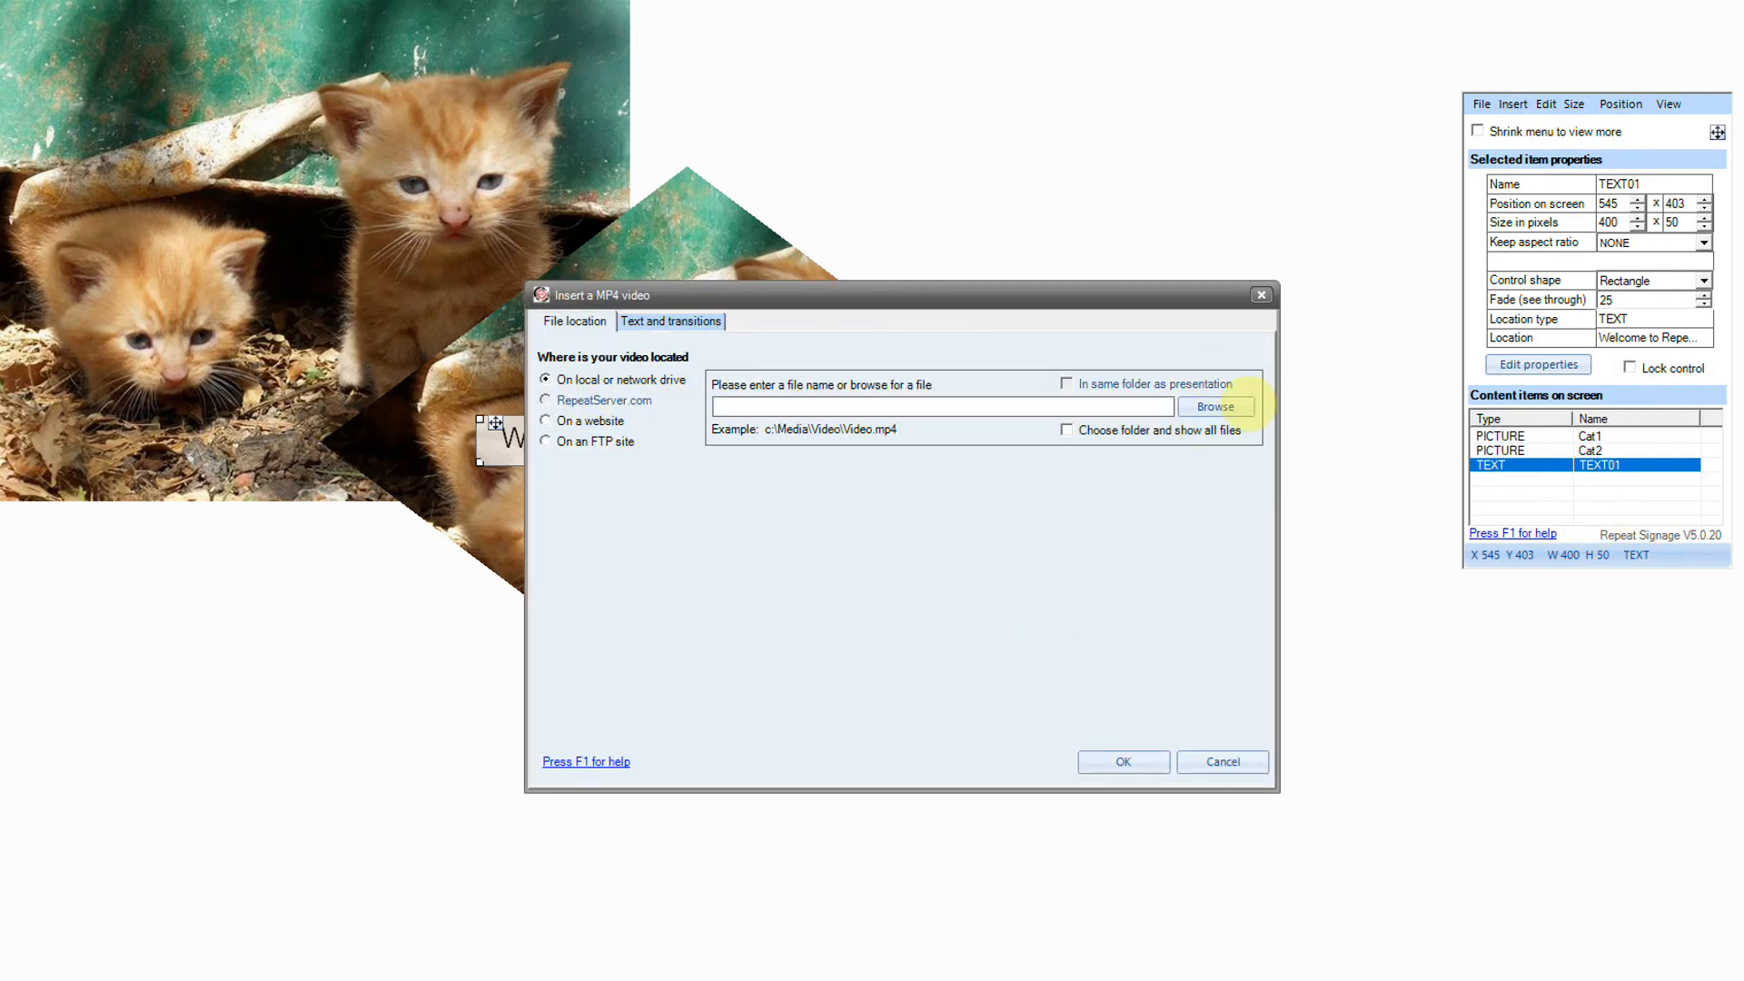
left_click(1216, 406)
left_click(1252, 495)
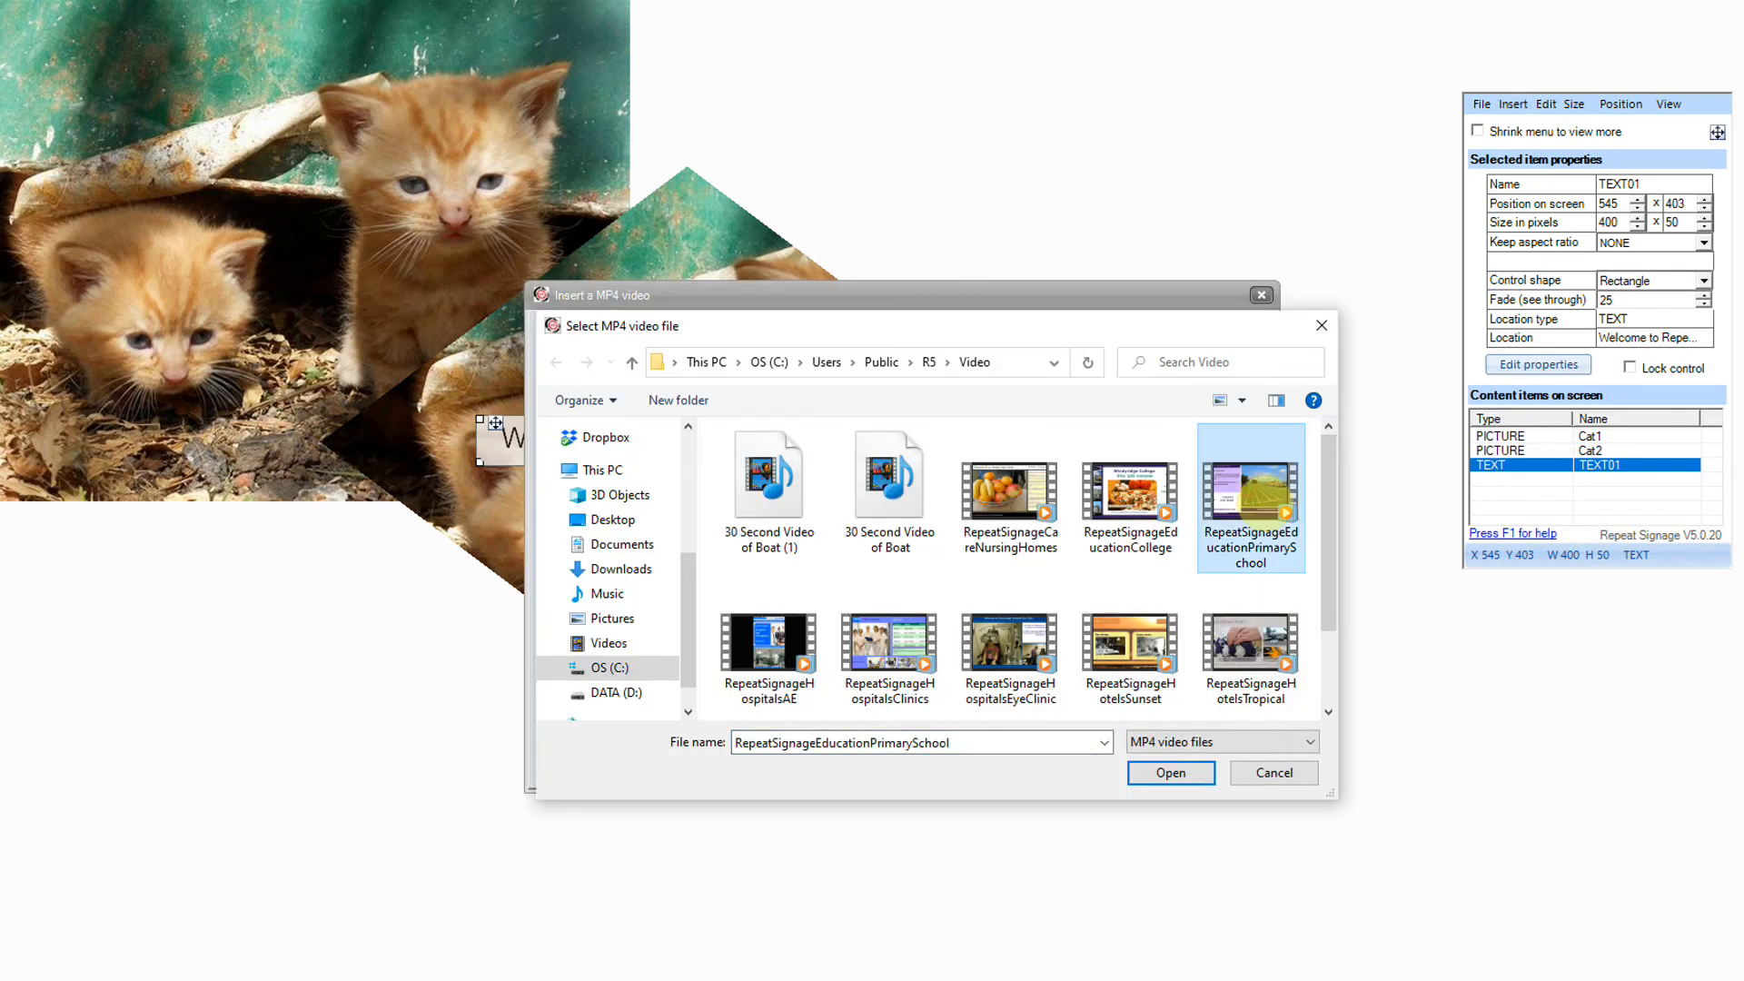
left_click(1201, 779)
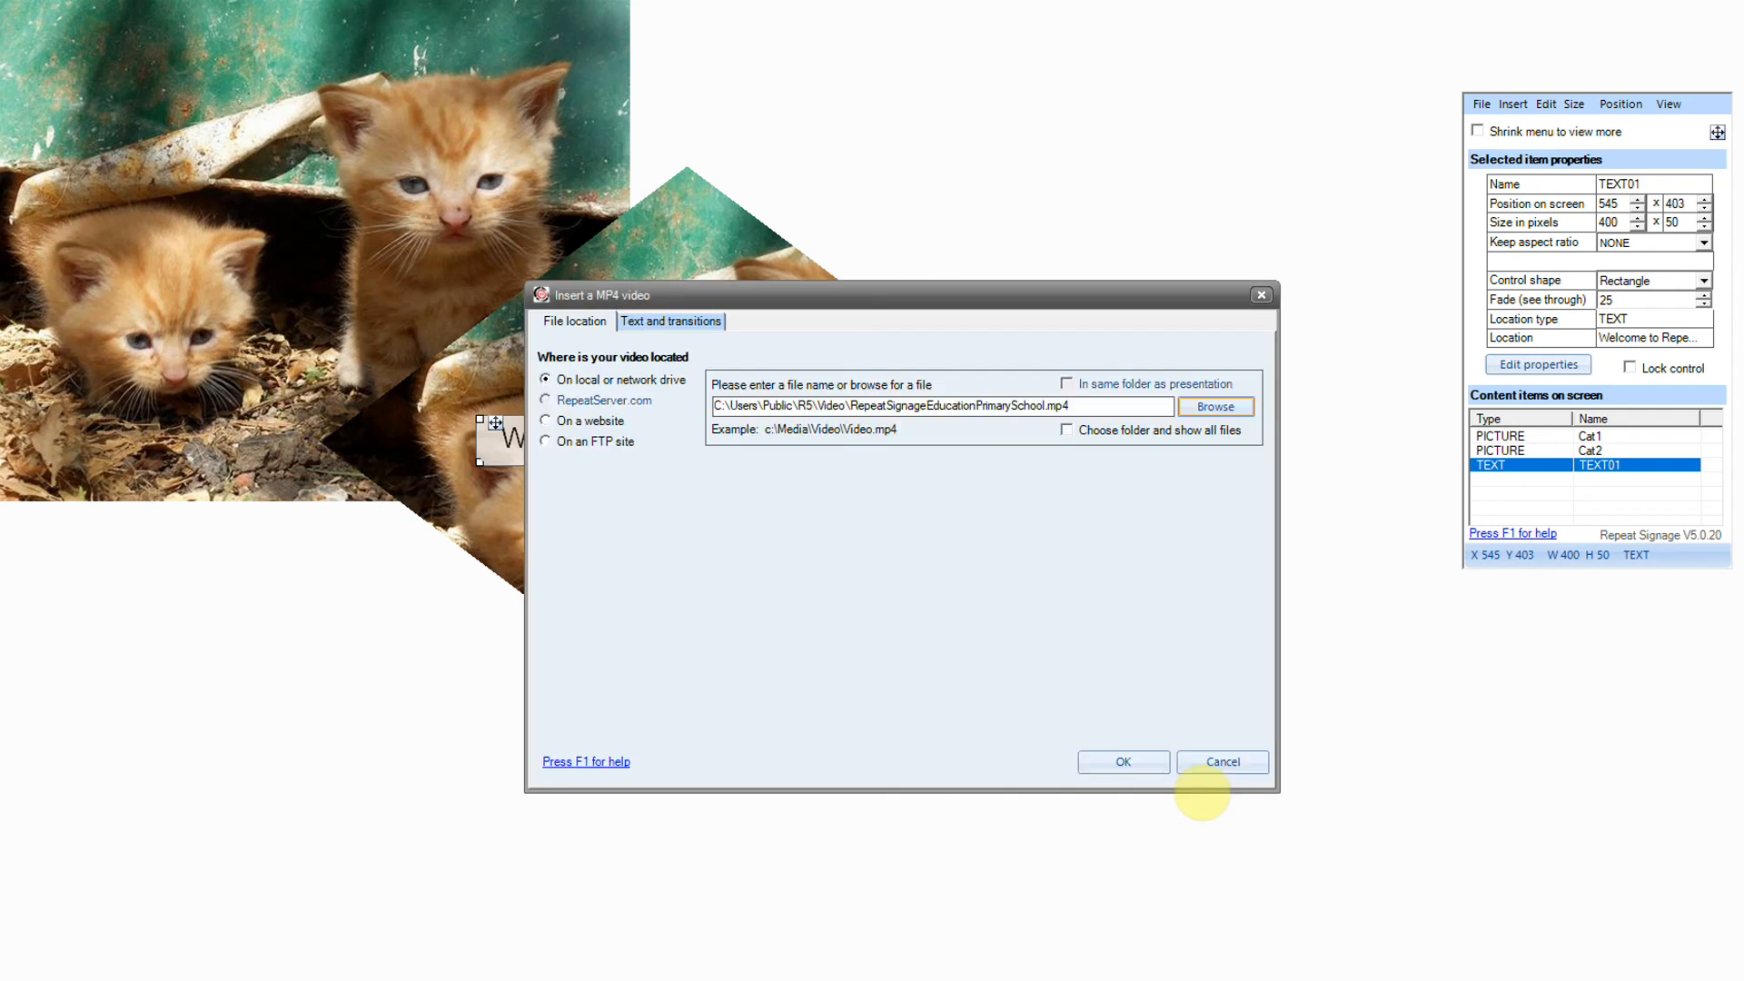
left_click(1142, 761)
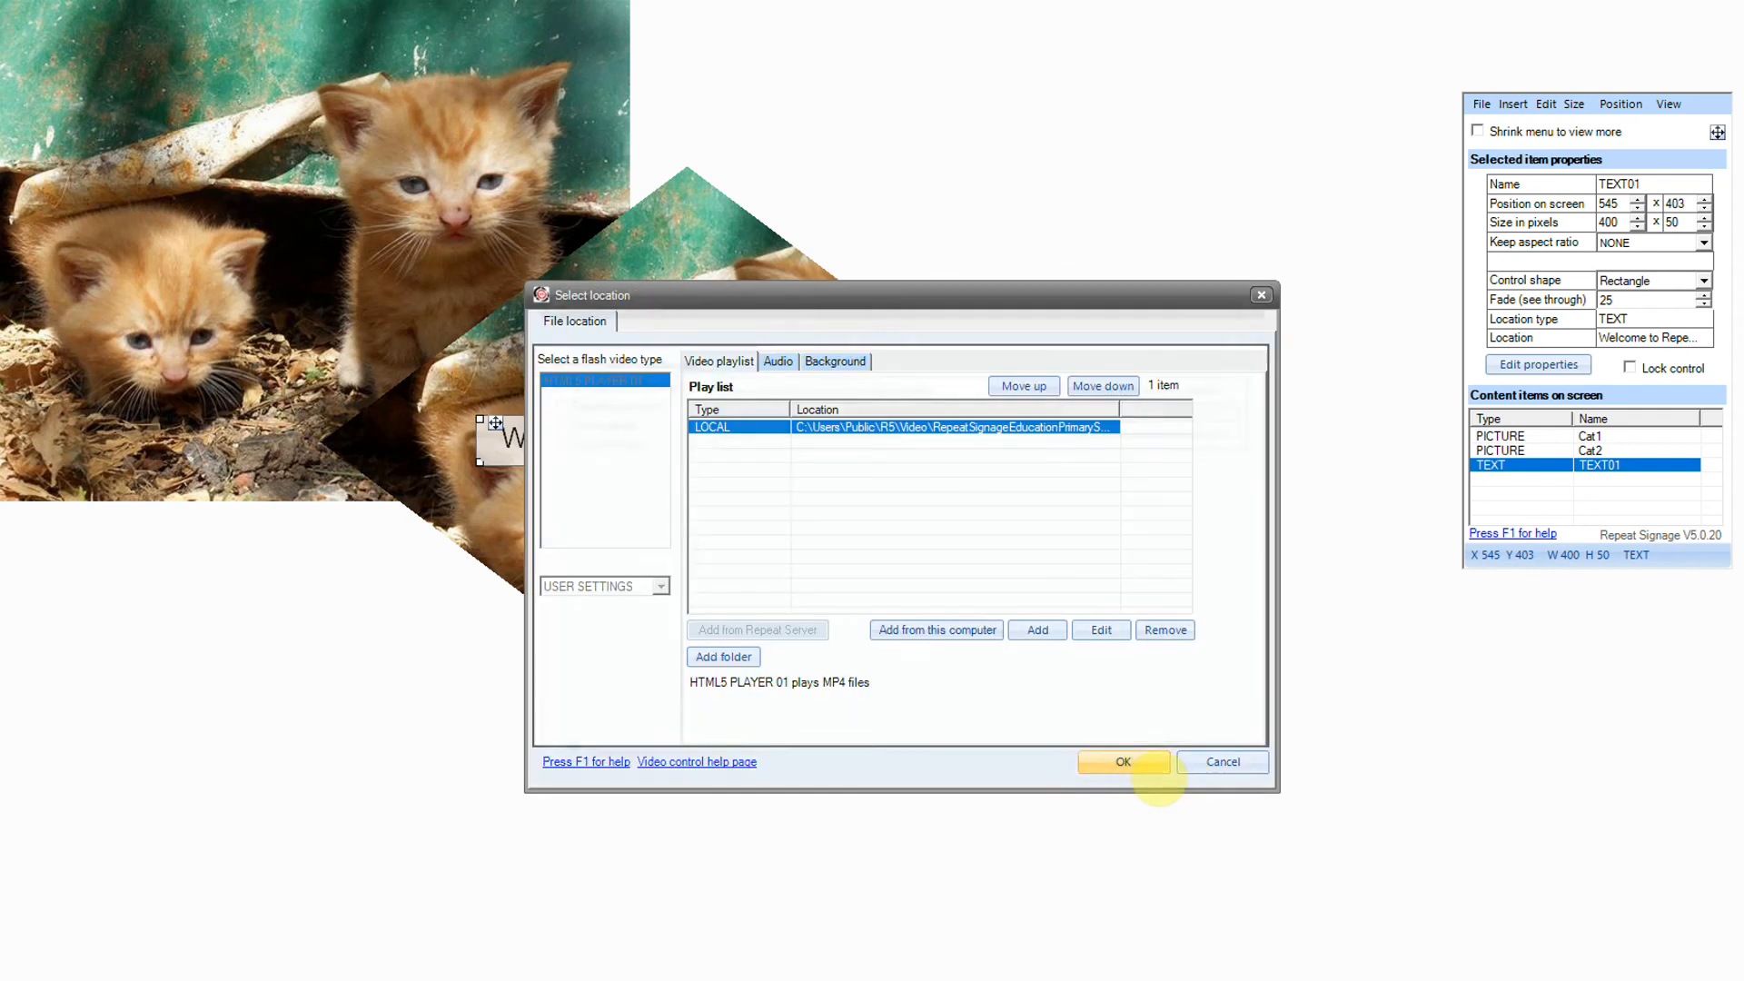
left_click(1152, 769)
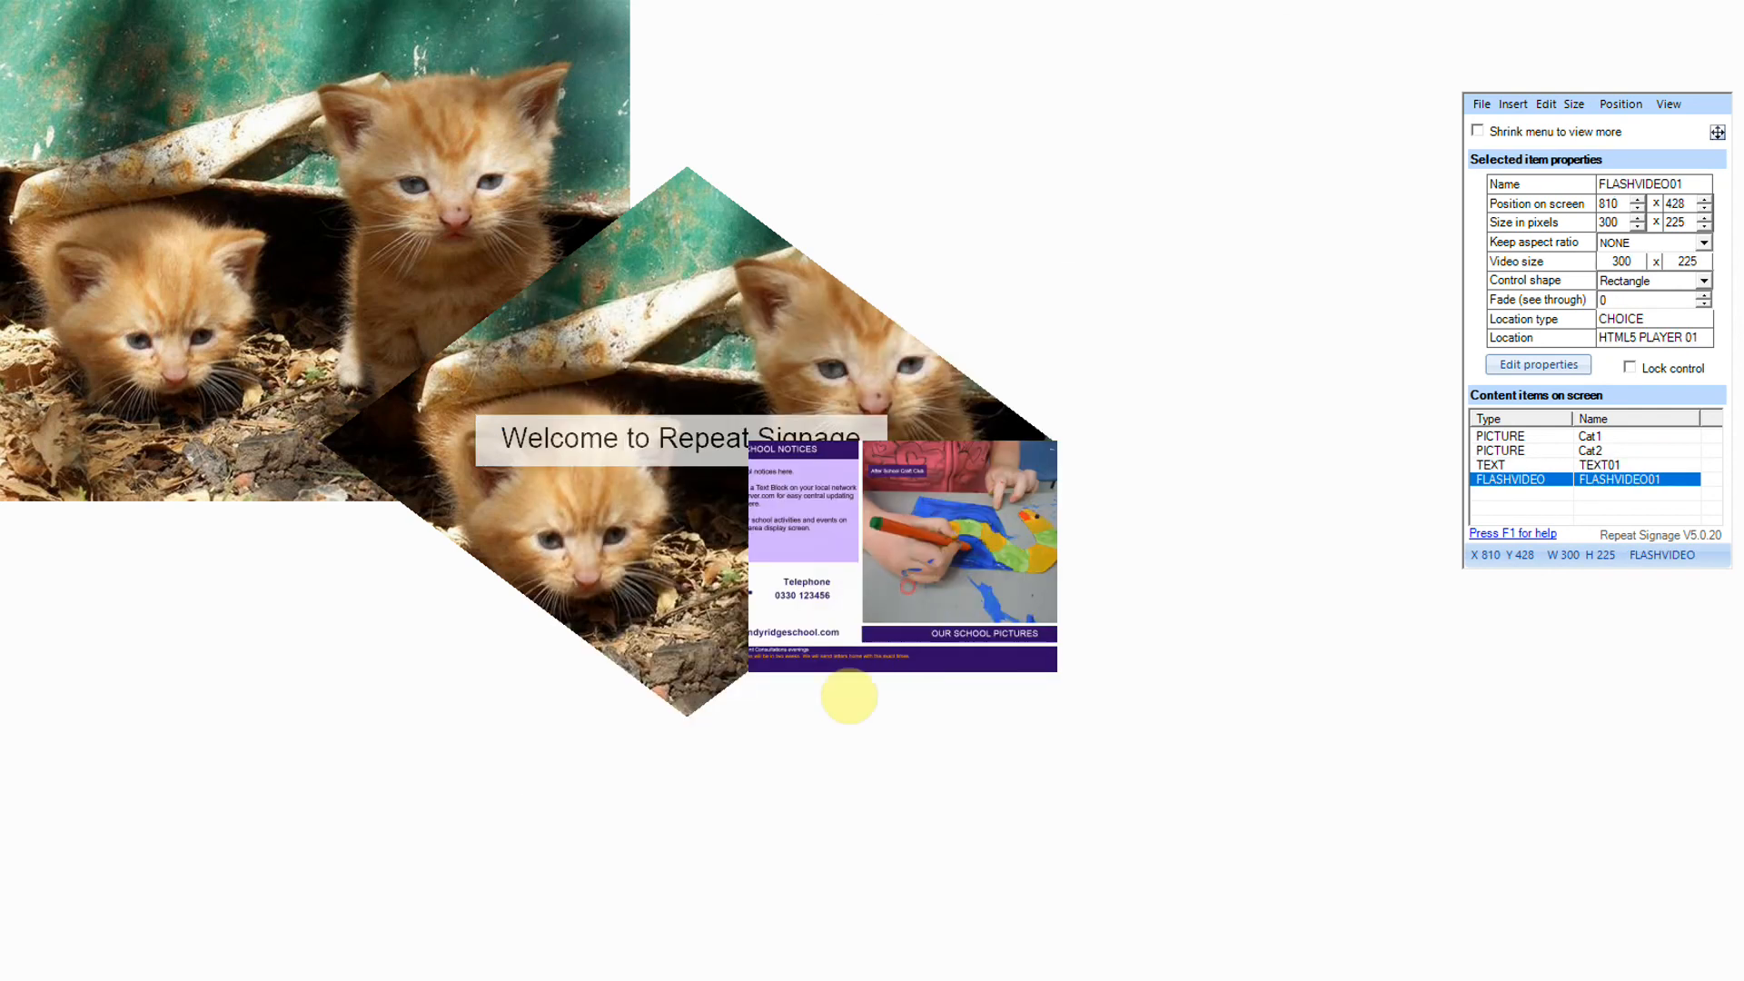
Step: Move the video to about 583 x 544, enlarge it to about 711 x 403 pixels, and set its fade to 50
left_click(896, 600)
left_click_drag(895, 599, 731, 653)
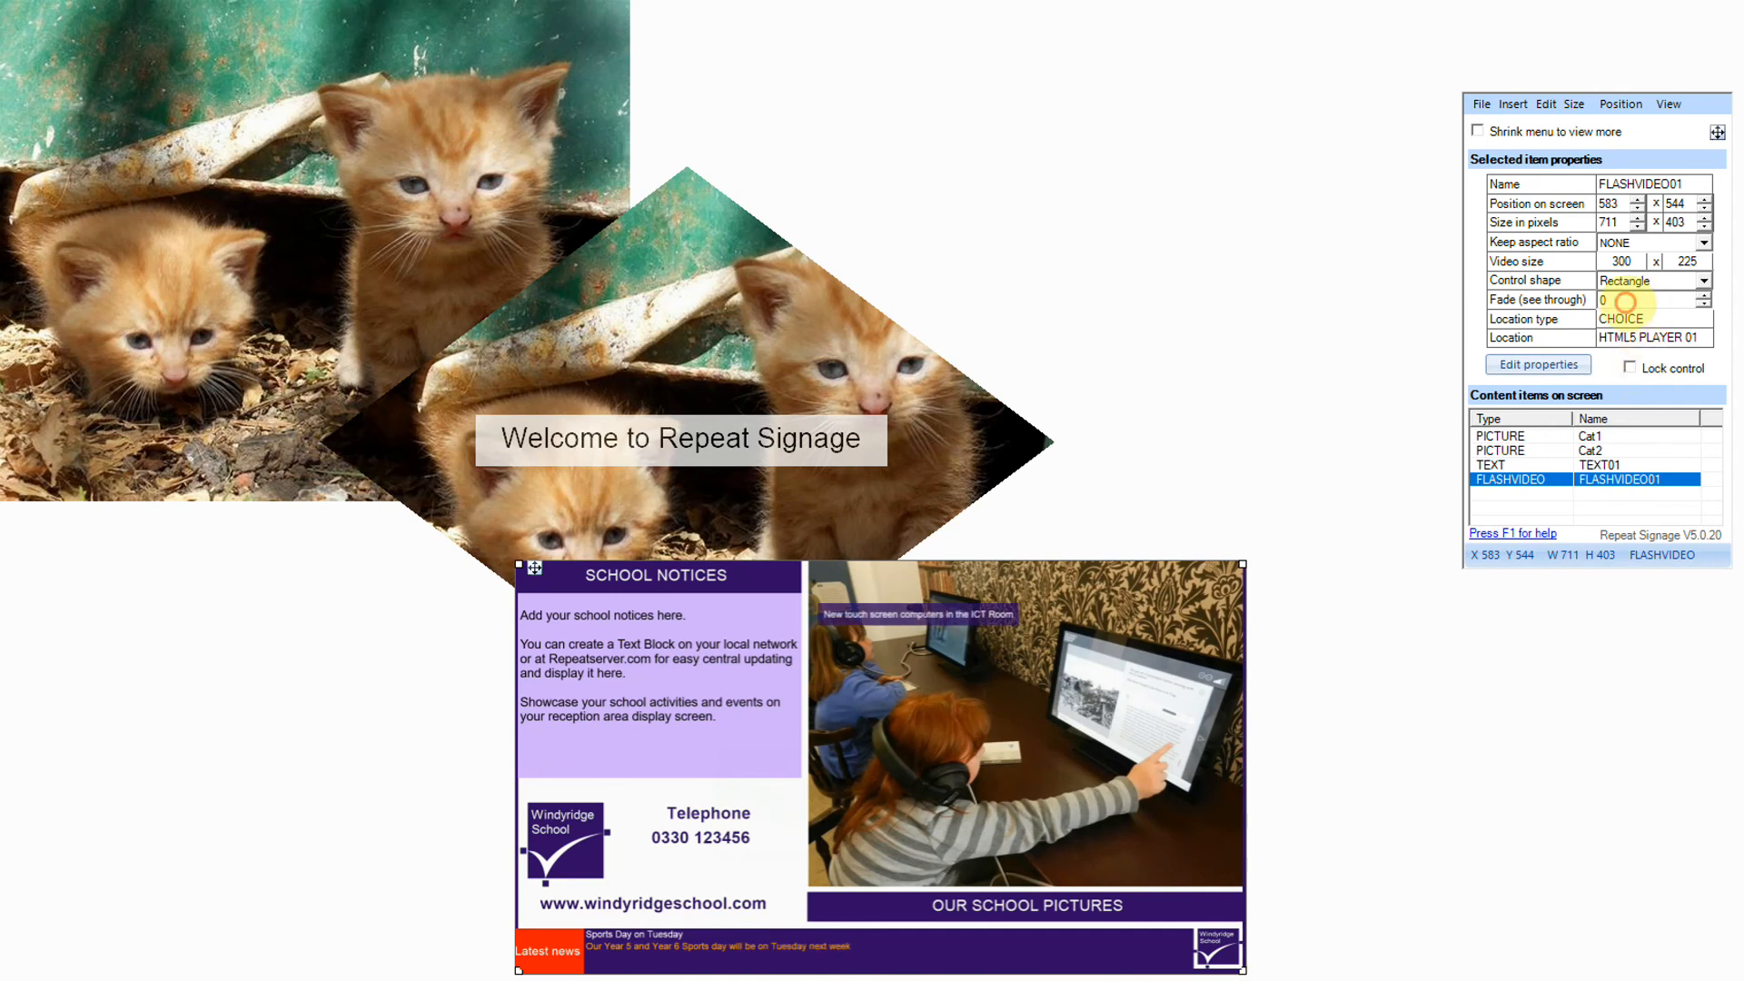
left_click(1521, 306)
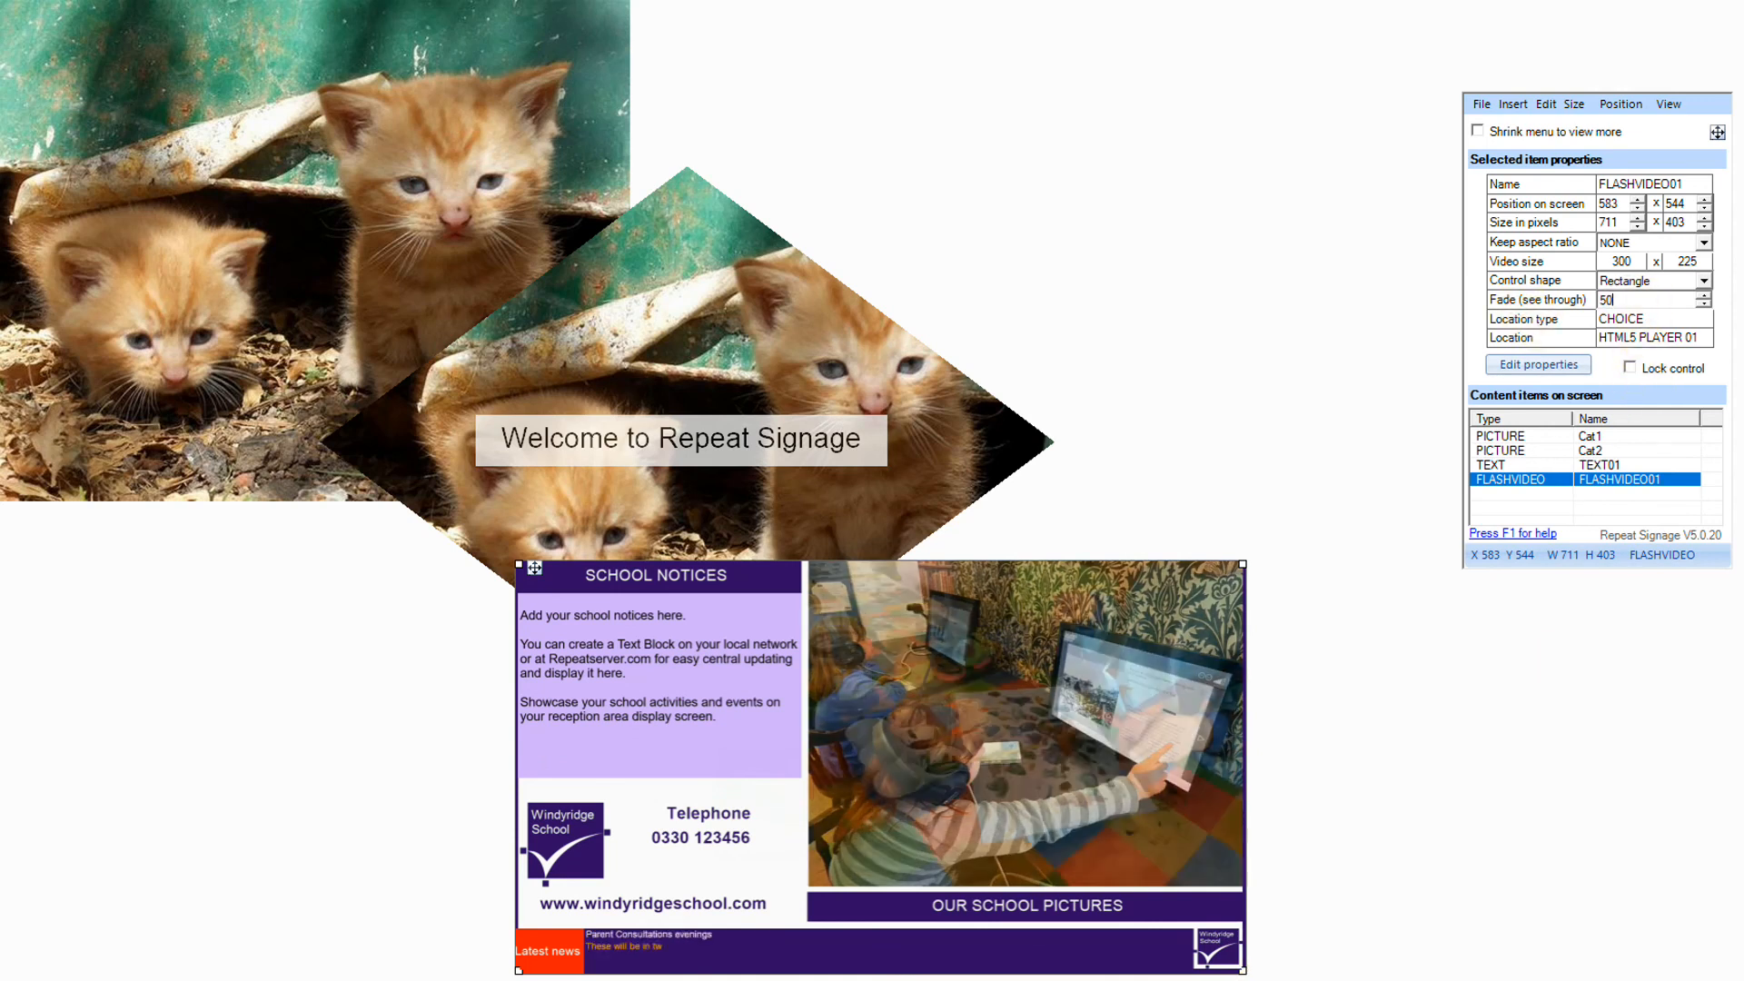
type("50")
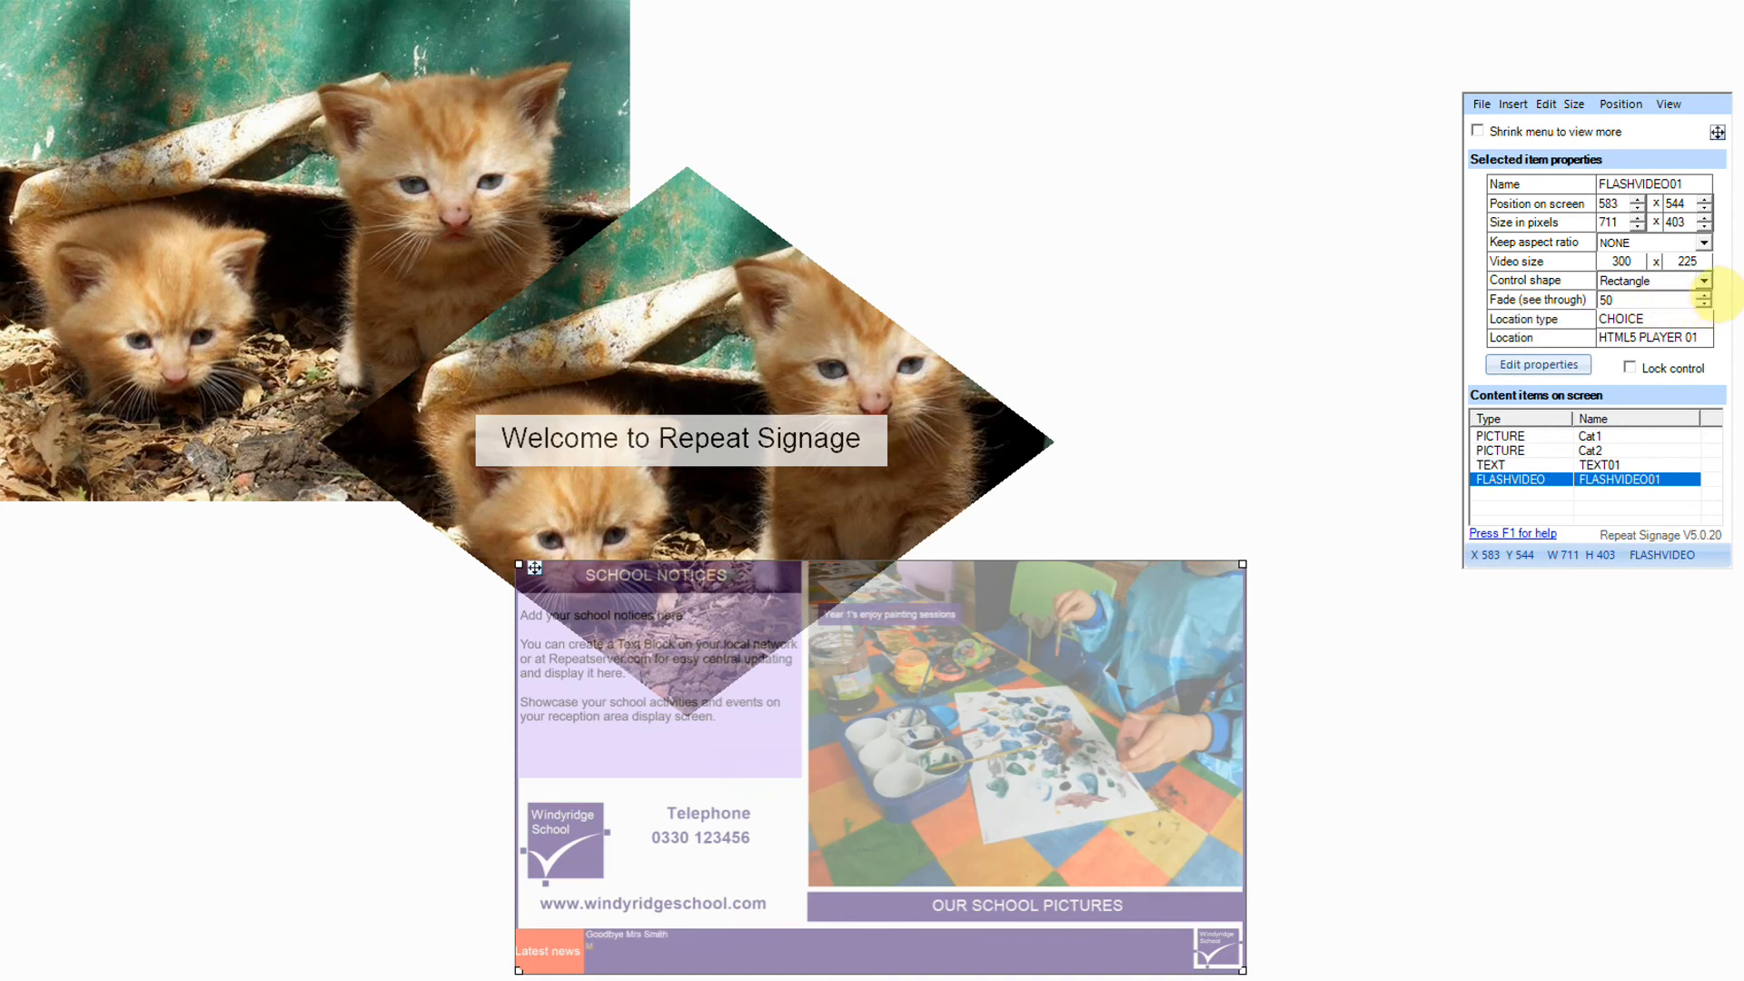
Step: Set the video's control shape to Circle, move it to about 33 x 455 below Cat1, and deselect it
left_click(1704, 281)
left_click(1705, 302)
left_click(1705, 301)
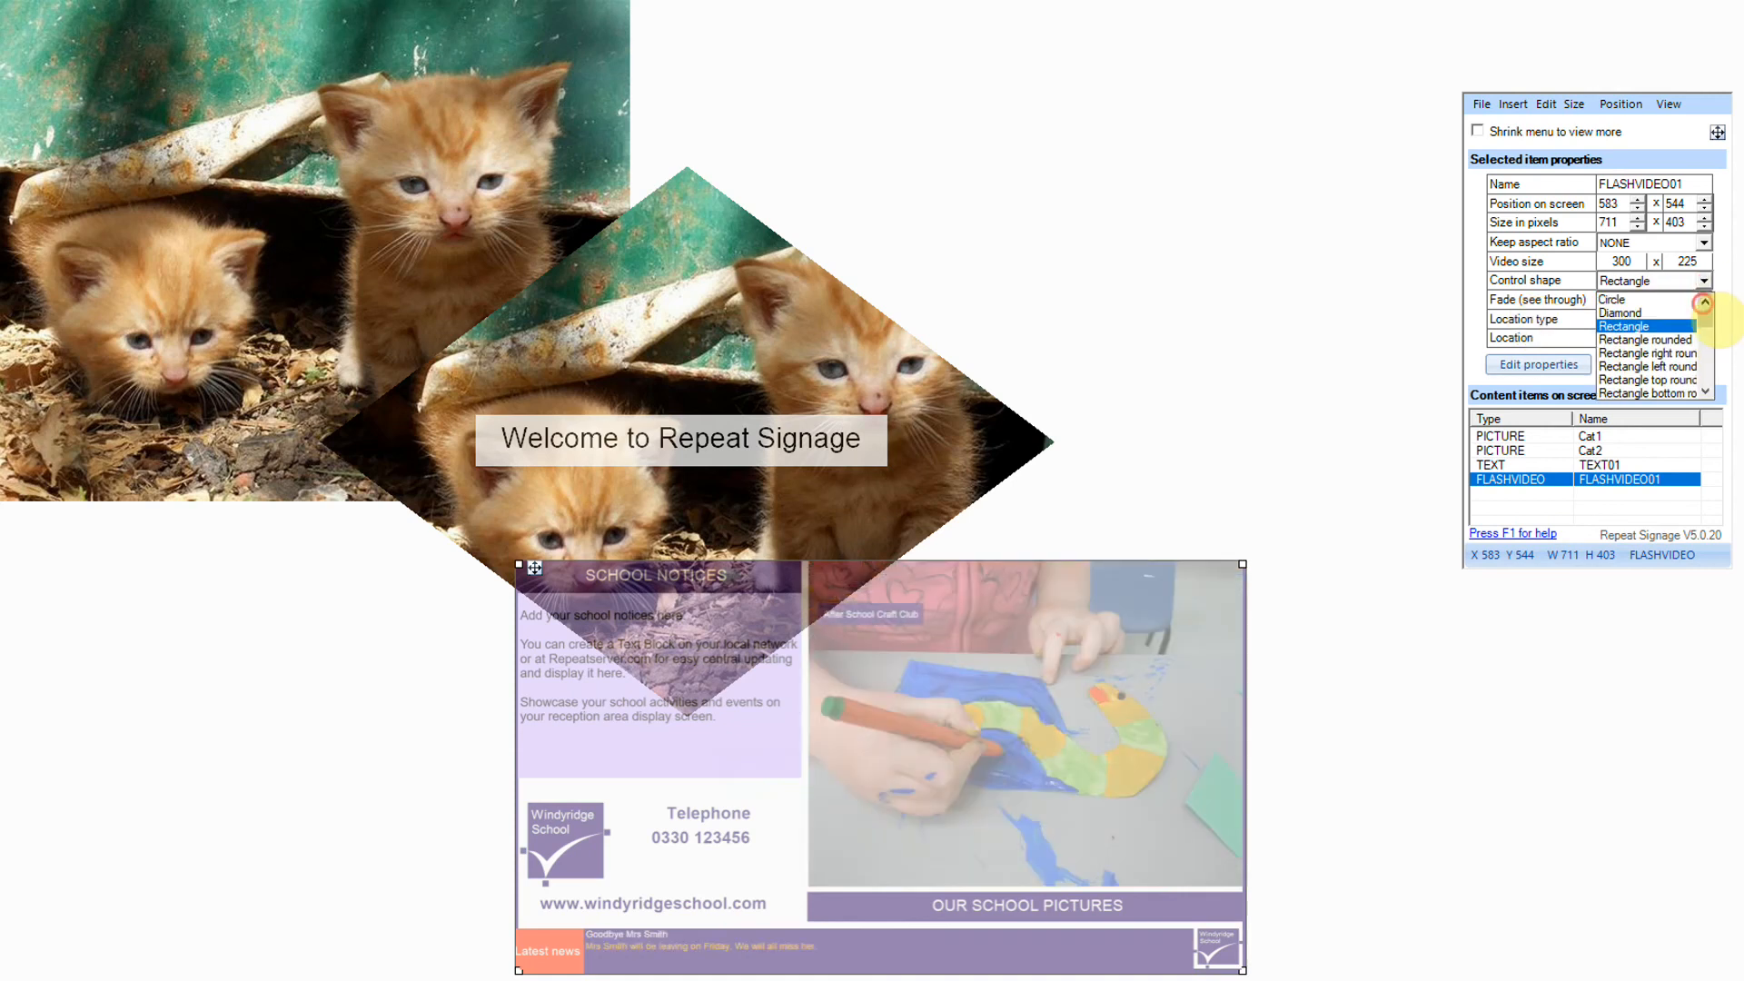
left_click(1648, 301)
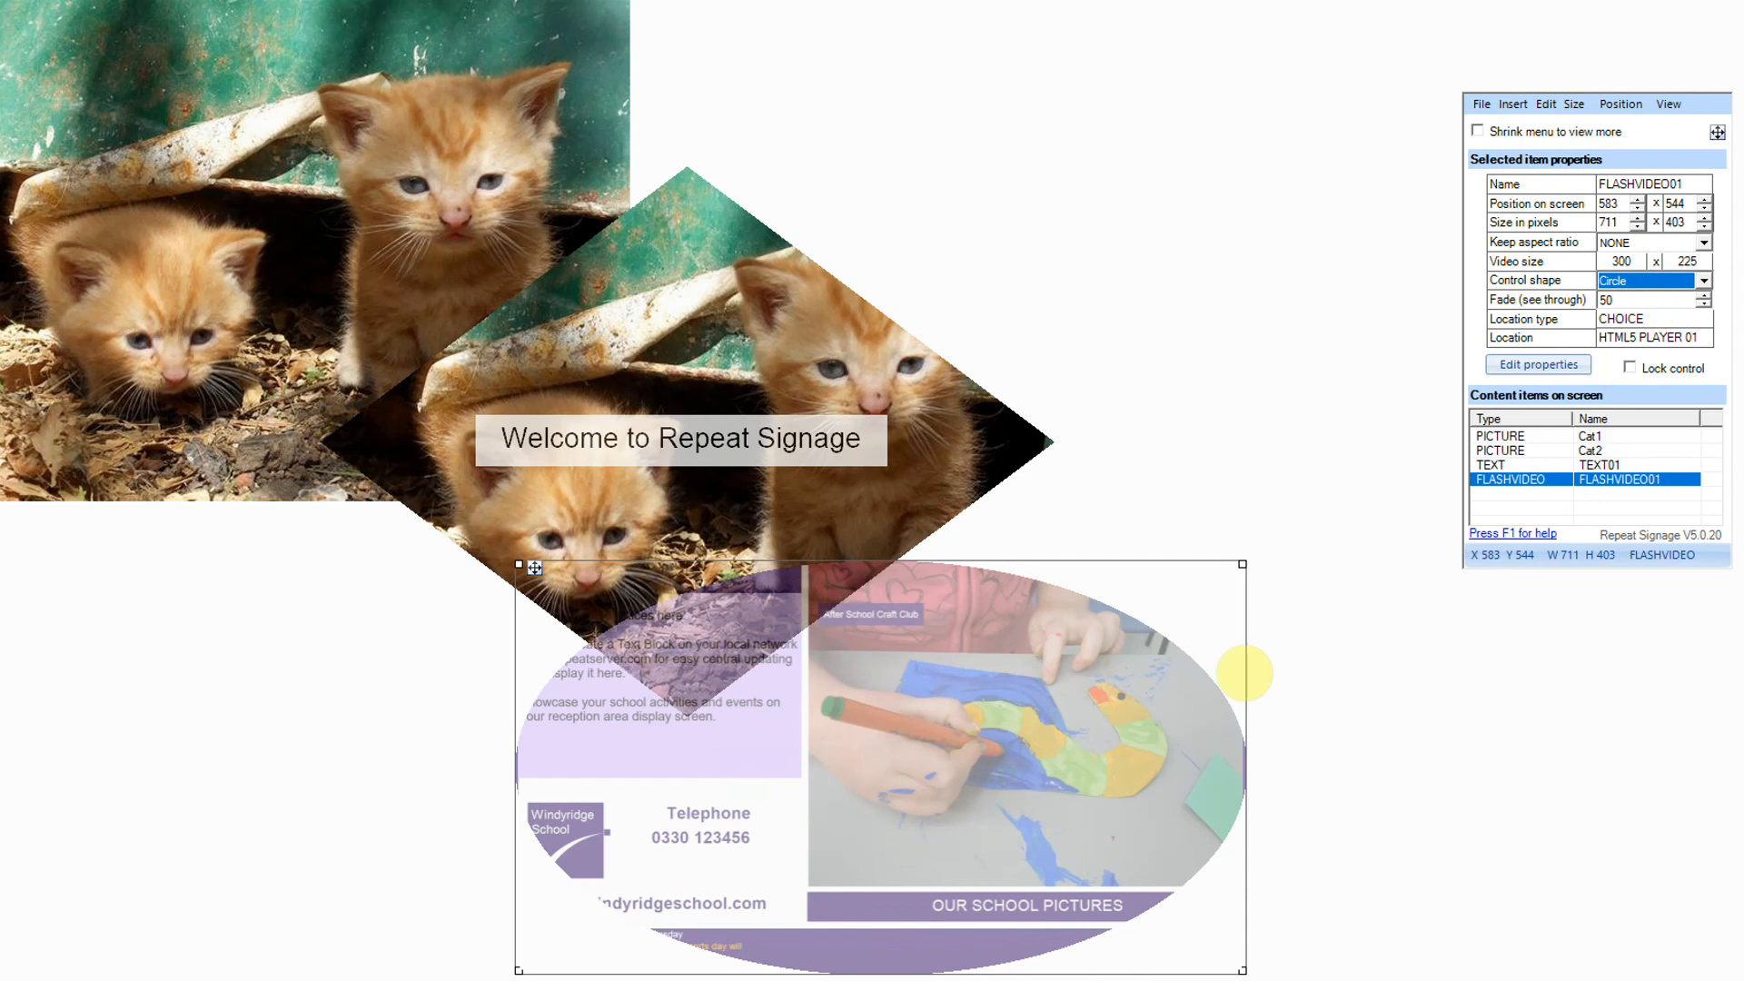
left_click_drag(1056, 724, 516, 639)
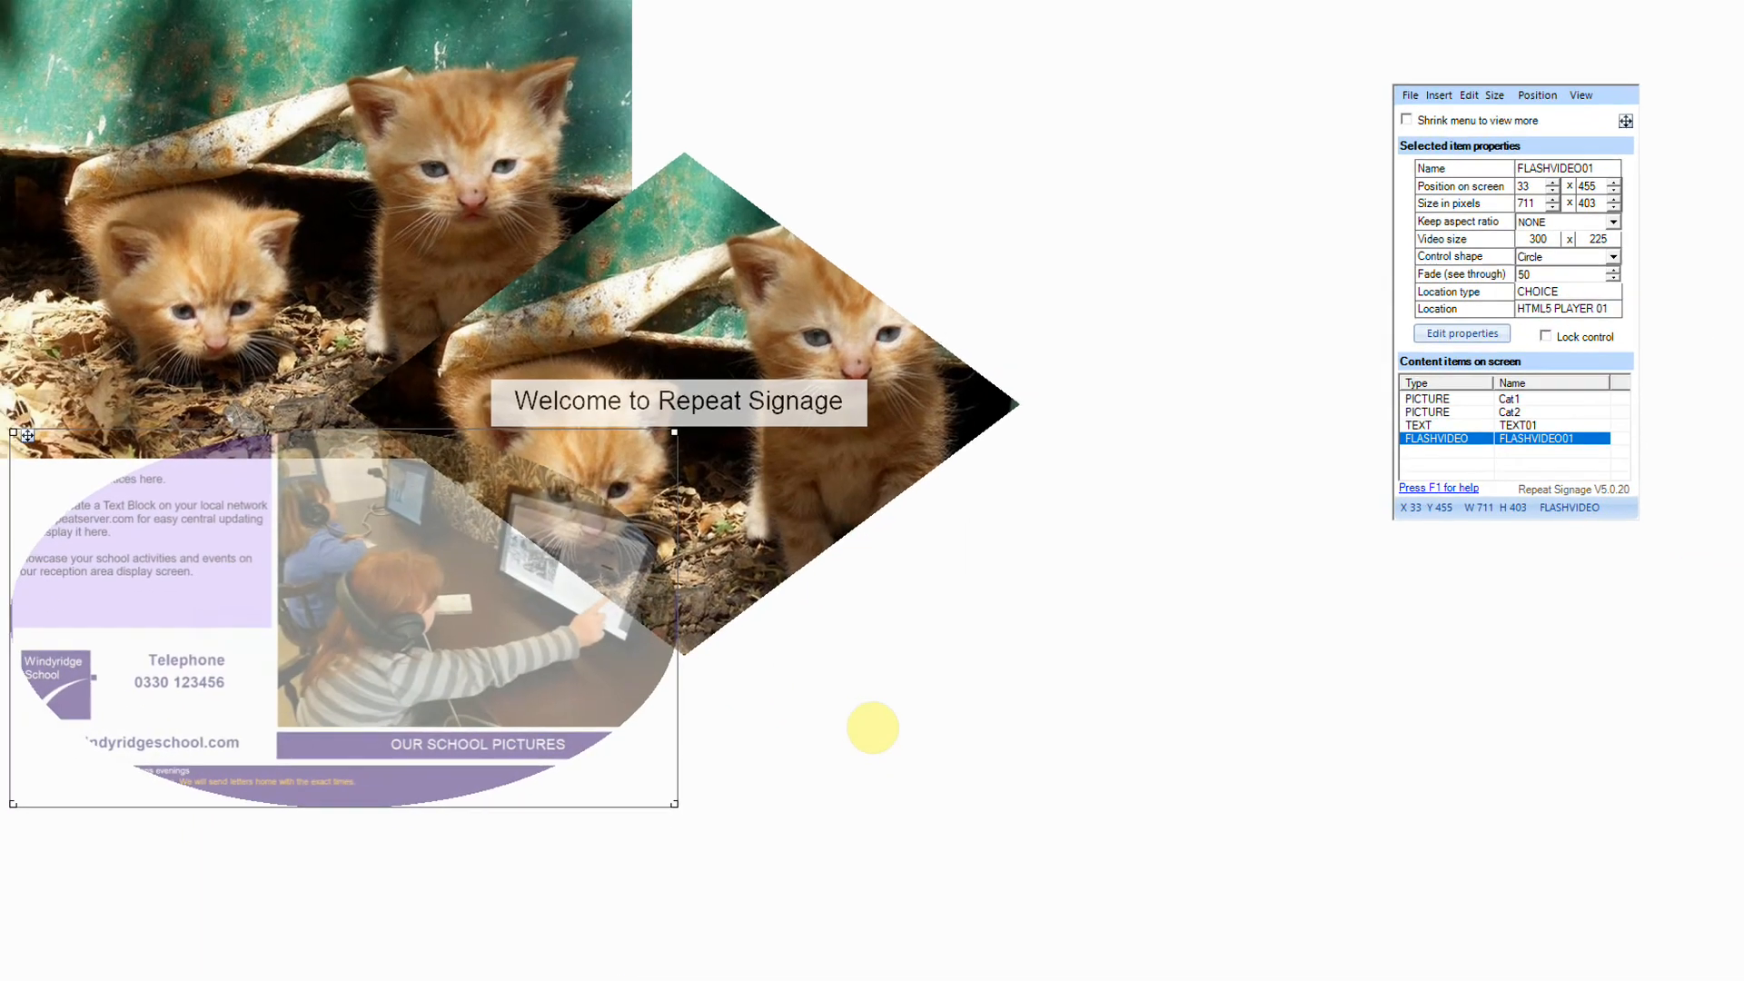
left_click(898, 797)
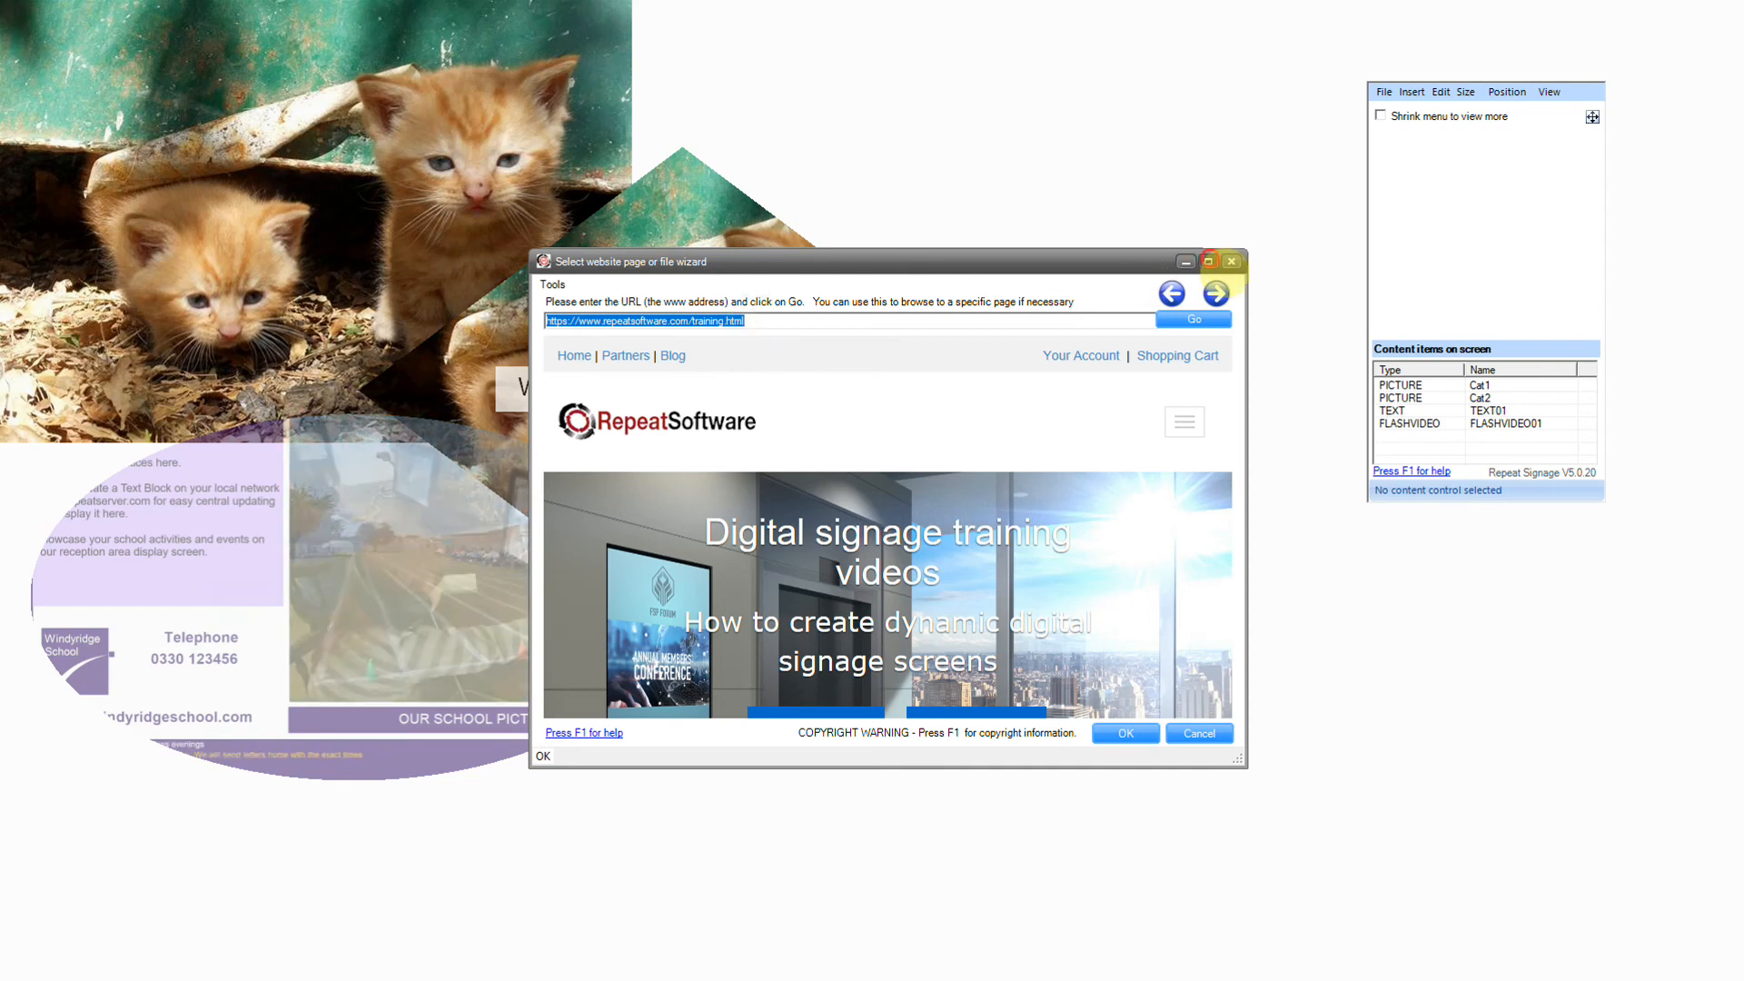
Step: Maximise the website page wizard and browse the Repeat Software training page to the Repeat Signage Designer screen controls section
left_click(1209, 262)
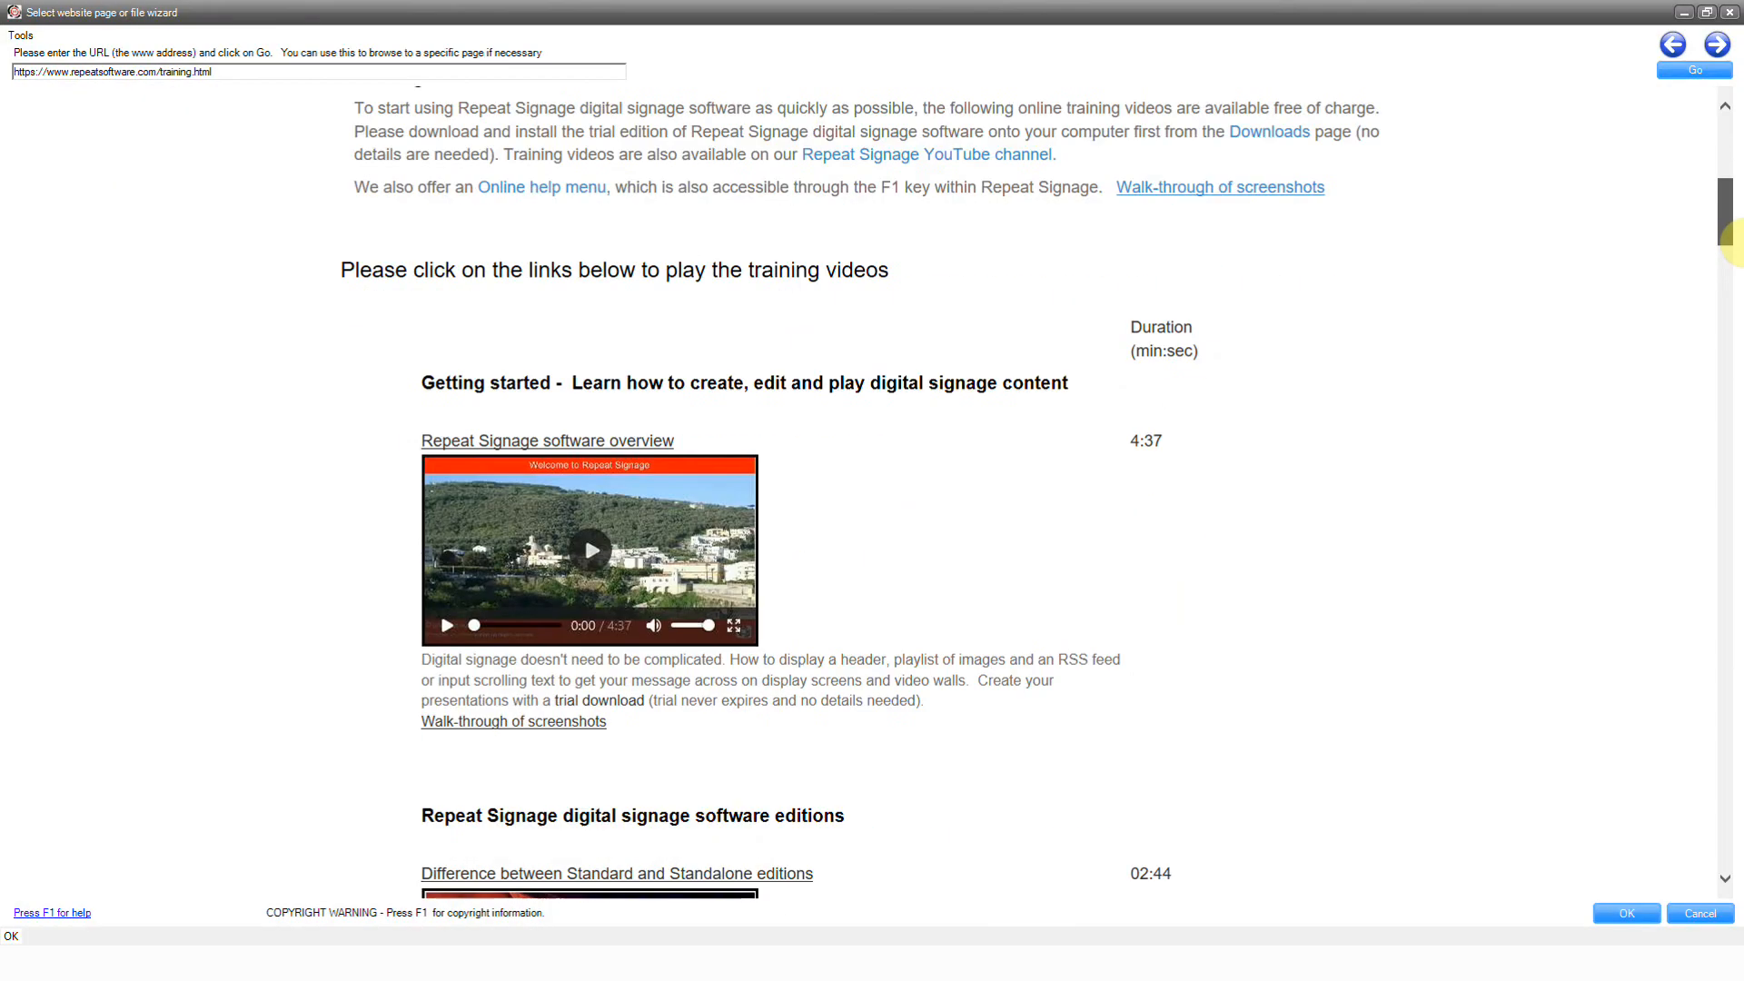
left_click_drag(1728, 244, 1730, 386)
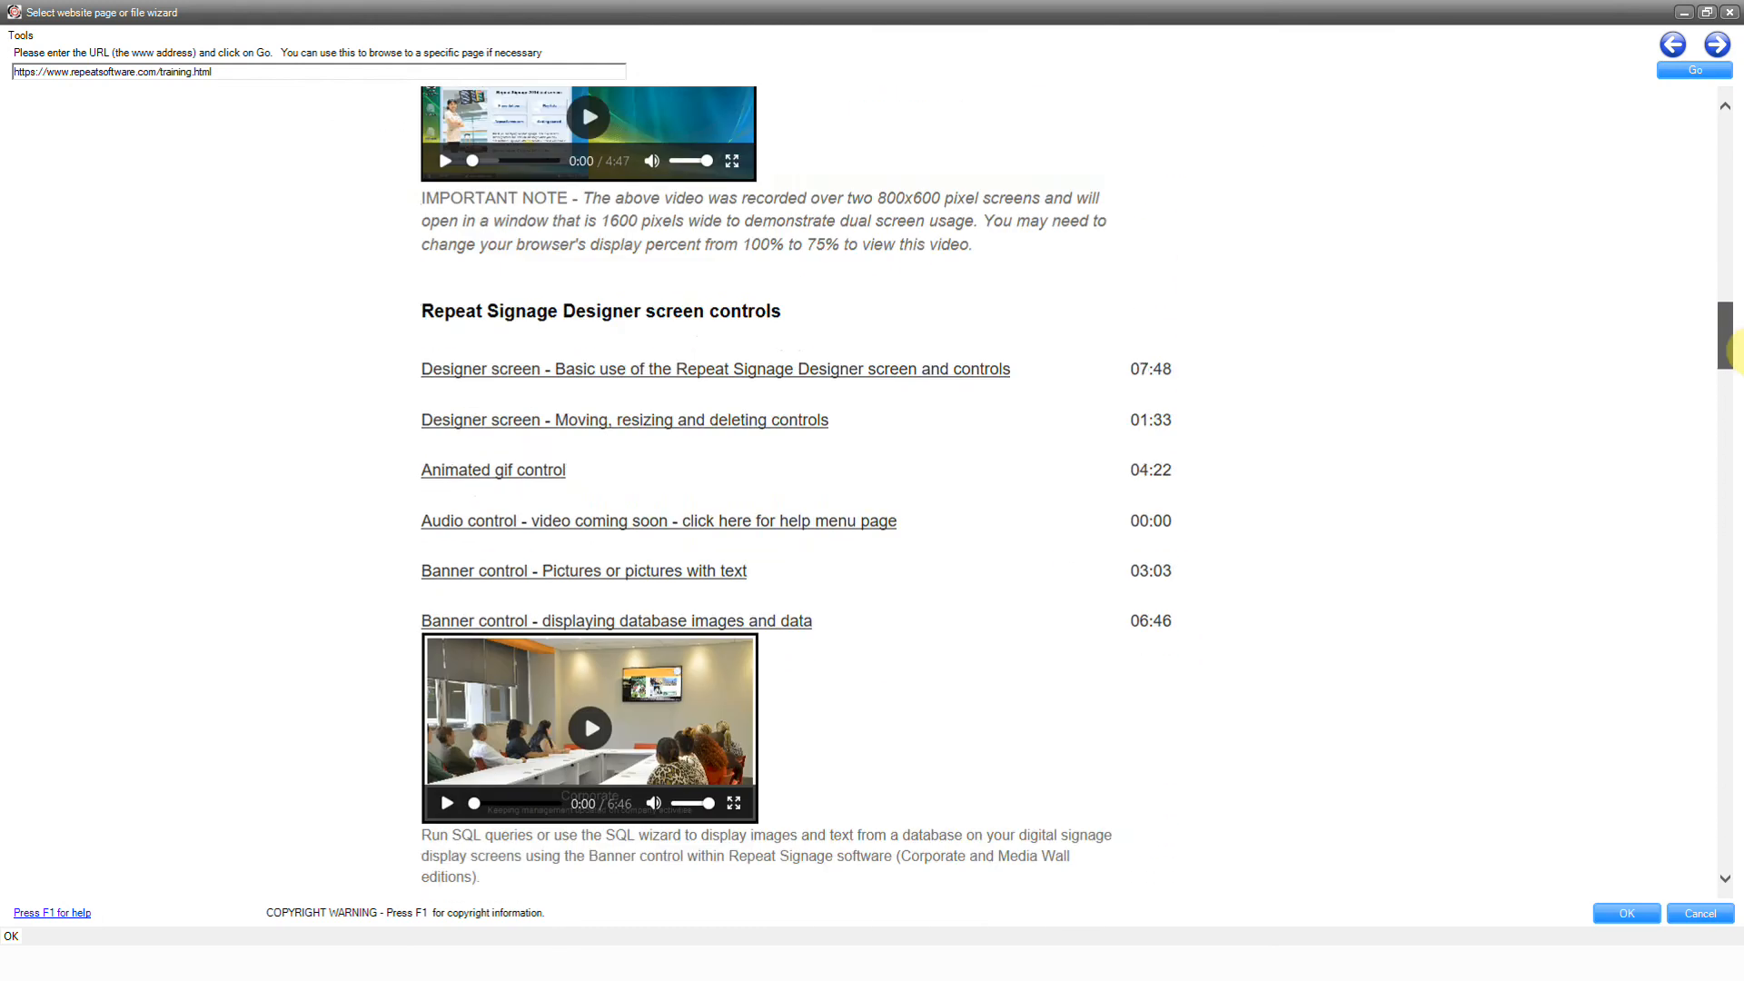